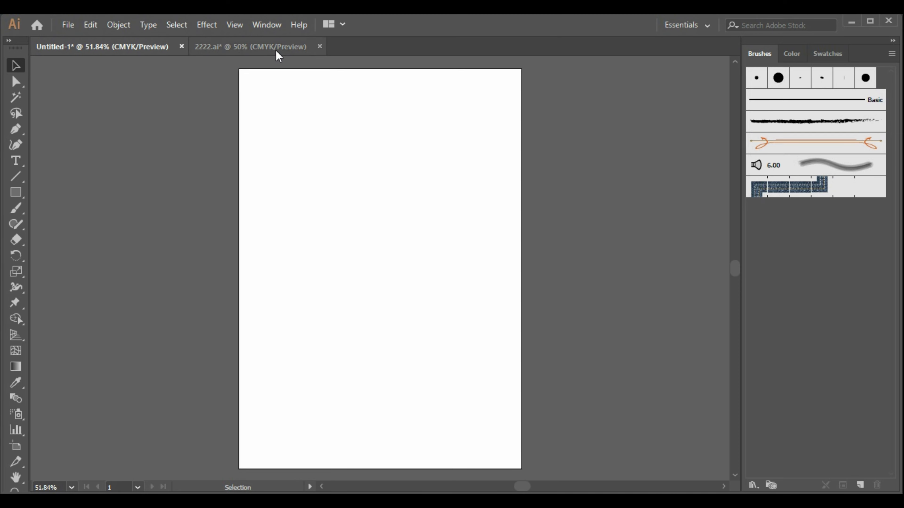
- Copy the fashion figure drawing from 2222.ai and paste it into the Untitled-1 document
left_click(281, 50)
left_click_drag(222, 141, 343, 304)
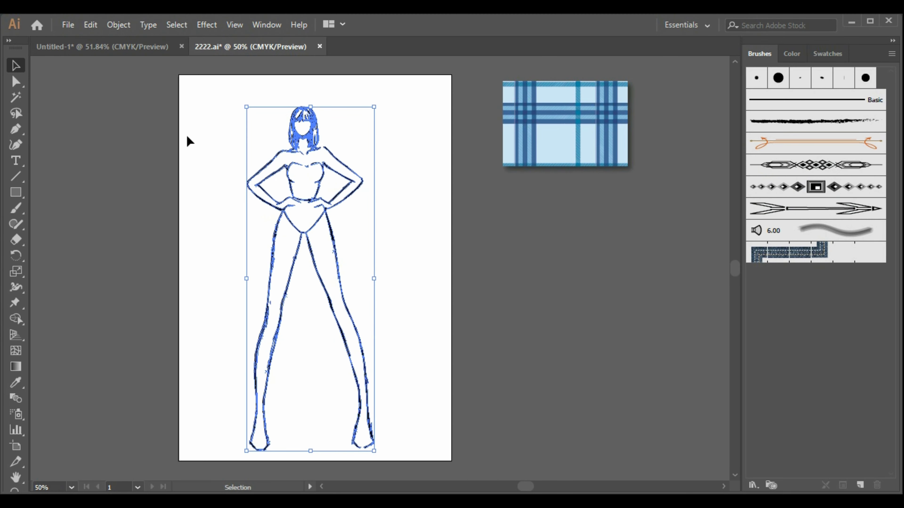
left_click(91, 47)
key("ctrl+v")
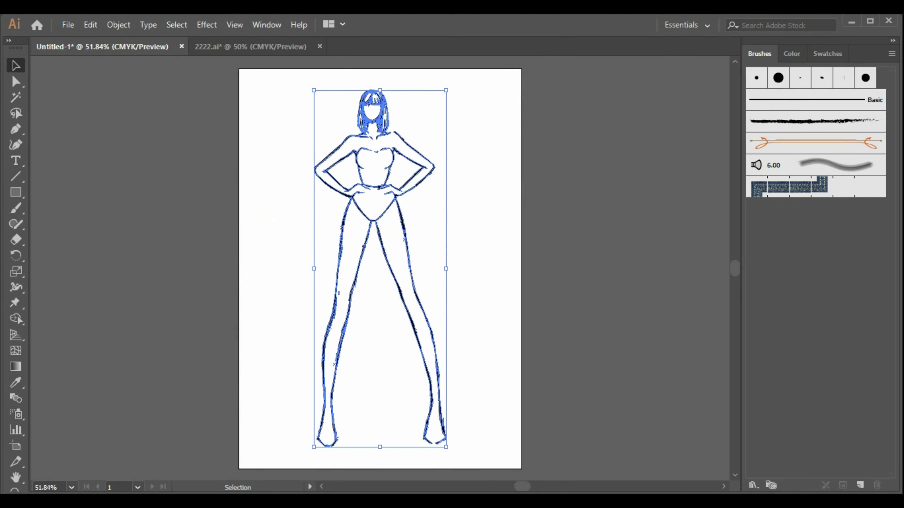
- Move the pasted figure slightly down on the artboard and deselect it
left_click(722, 486)
left_click(455, 421)
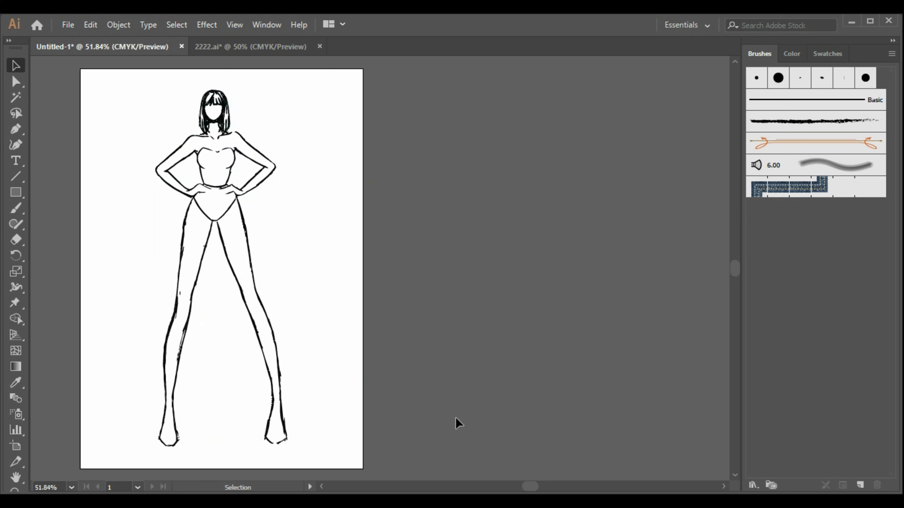
left_click_drag(273, 376, 274, 389)
left_click(322, 277)
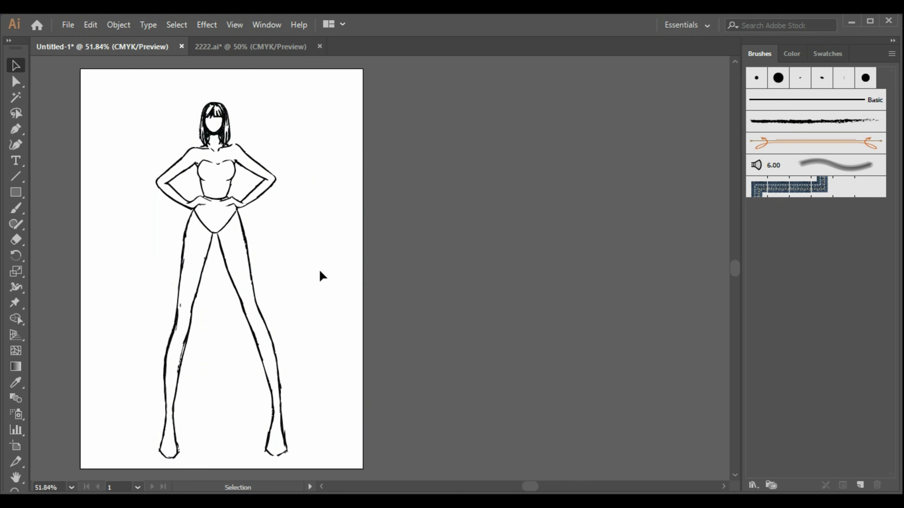
- Trace a Pen path from the figure's left-hand shoulder down the side of the torso and across the waist
left_click(15, 130)
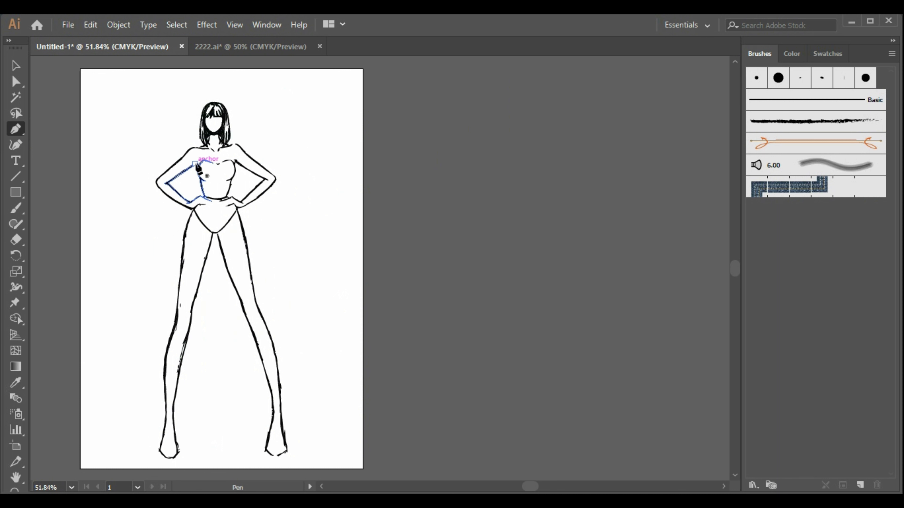
left_click_drag(196, 165, 198, 168)
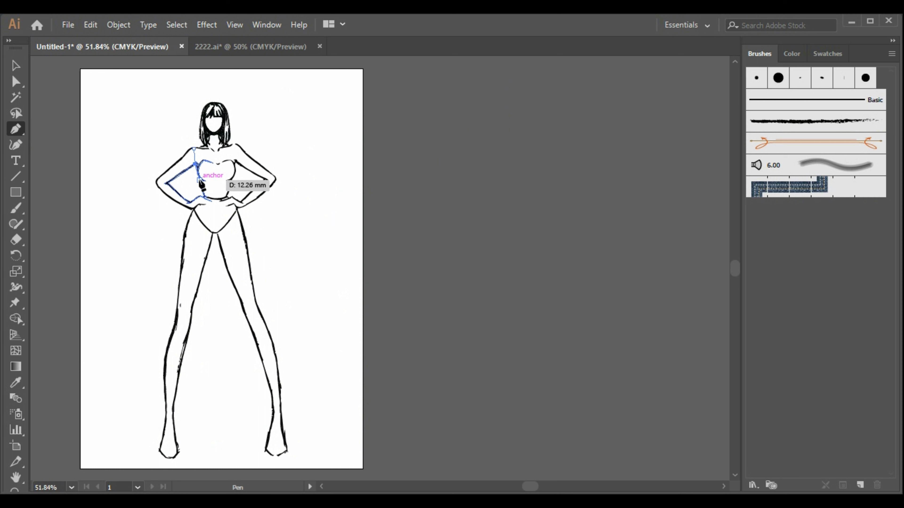
left_click(200, 180)
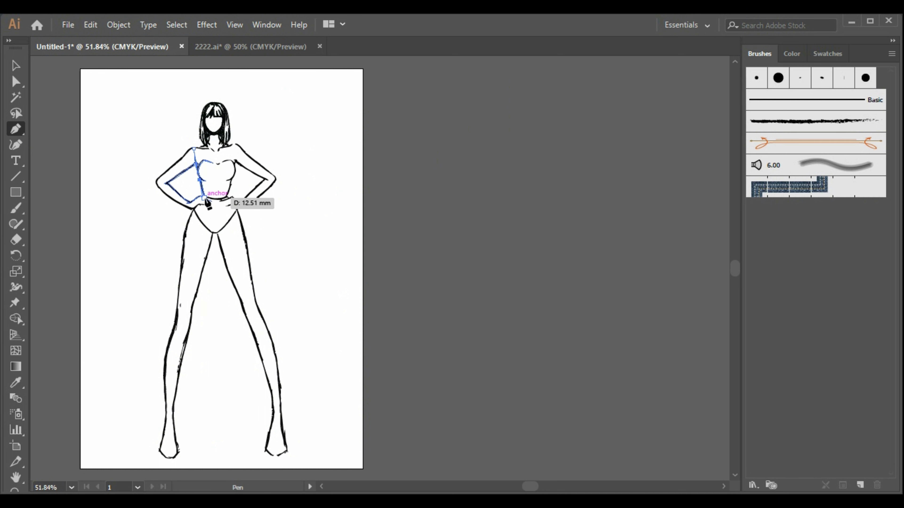
left_click(206, 196)
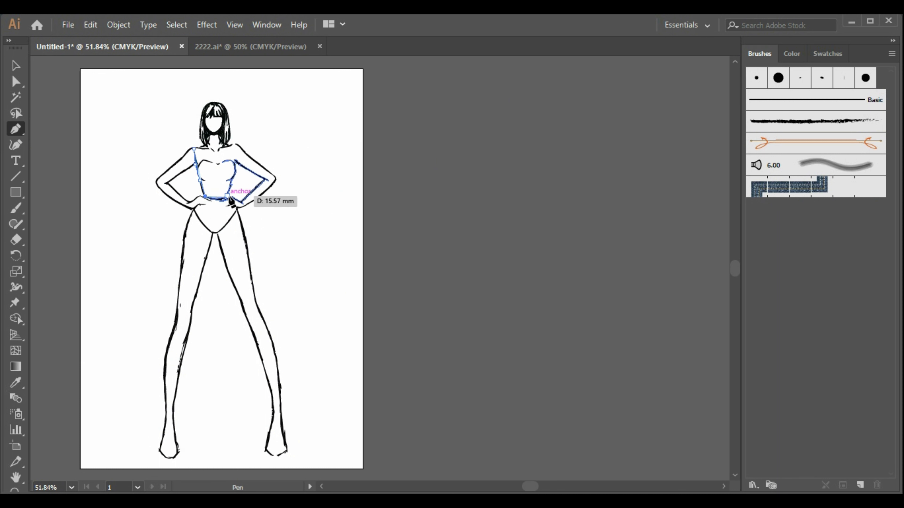
left_click(227, 195)
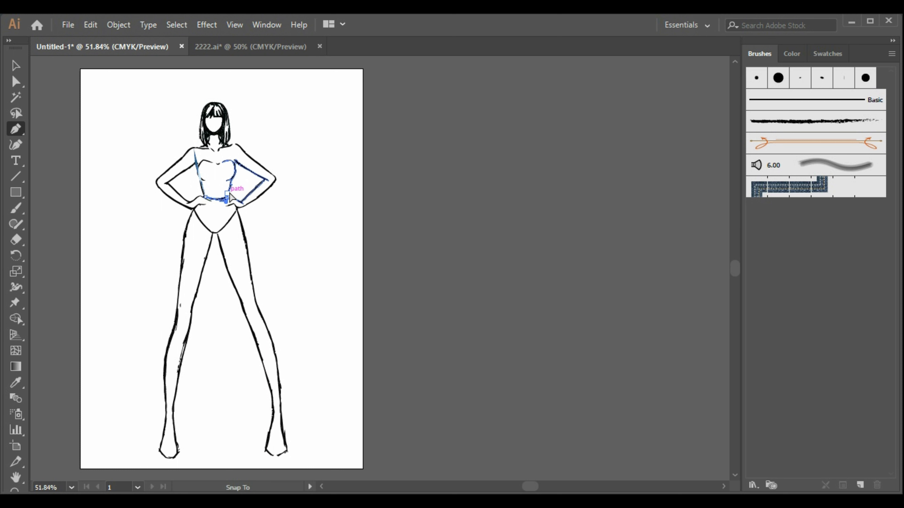
left_click(227, 194)
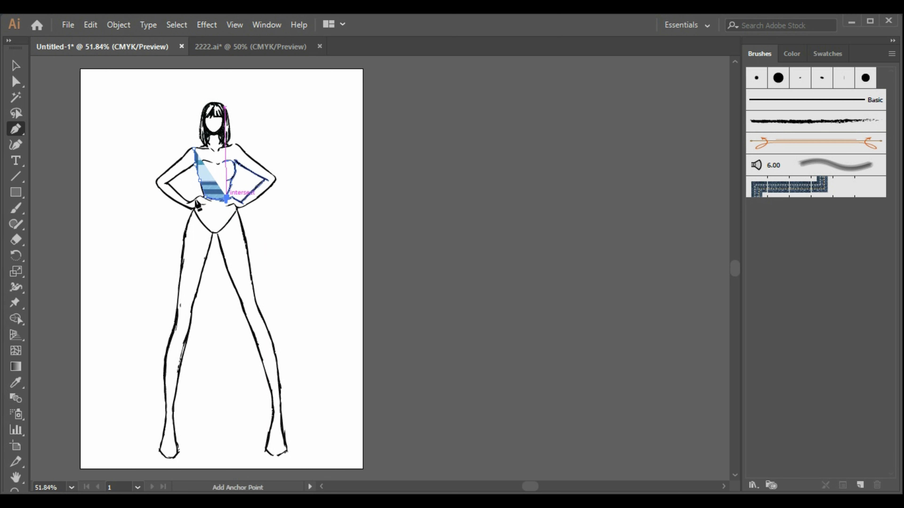
- Set the torso path's stroke to white and its fill to black
left_click(792, 53)
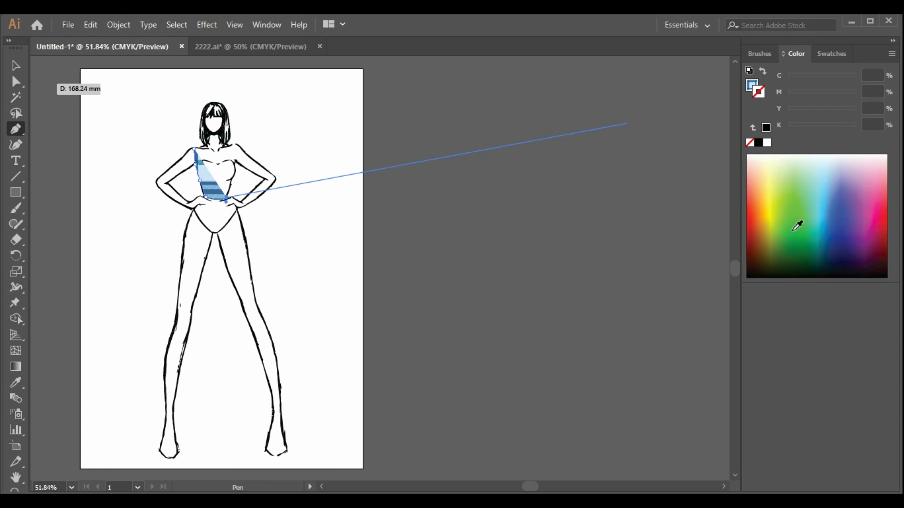
left_click(766, 143)
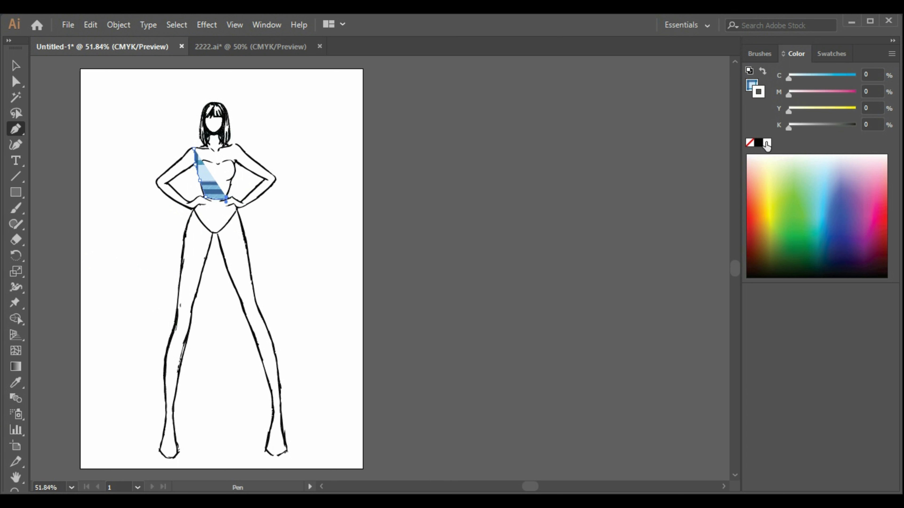
left_click(758, 143)
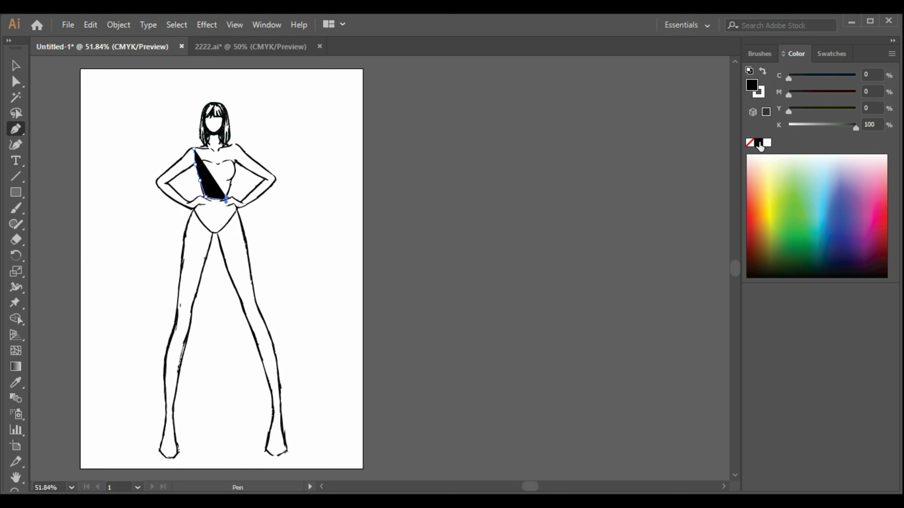
- Continue the torso path from the waist up the right-hand side to the shoulder, and set its fill to none
left_click(15, 66)
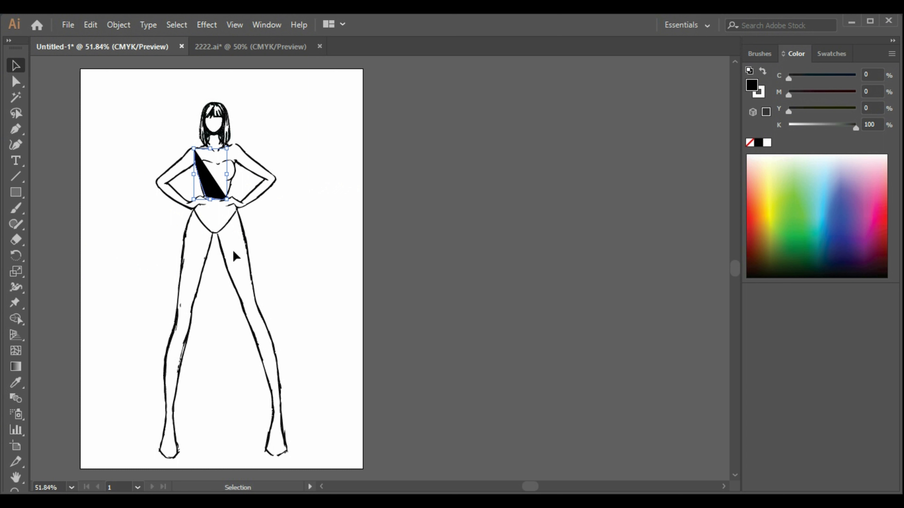
left_click(15, 129)
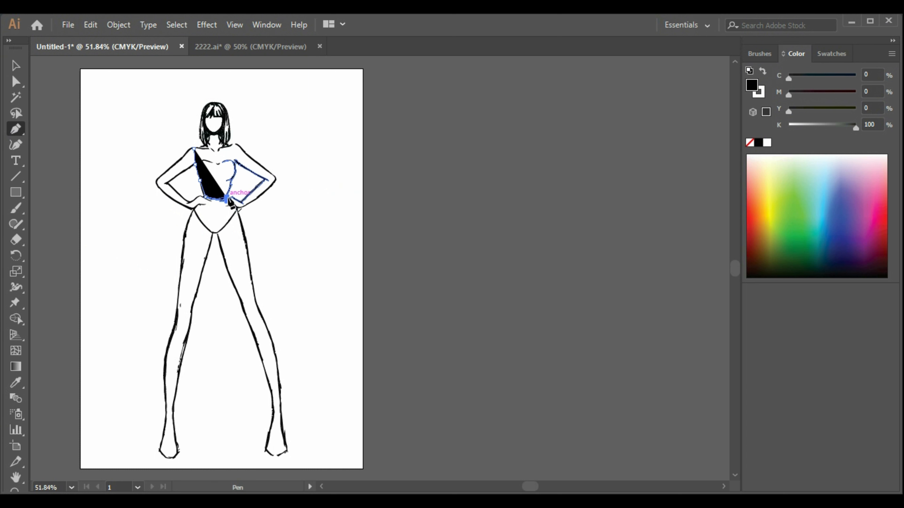
left_click(231, 179)
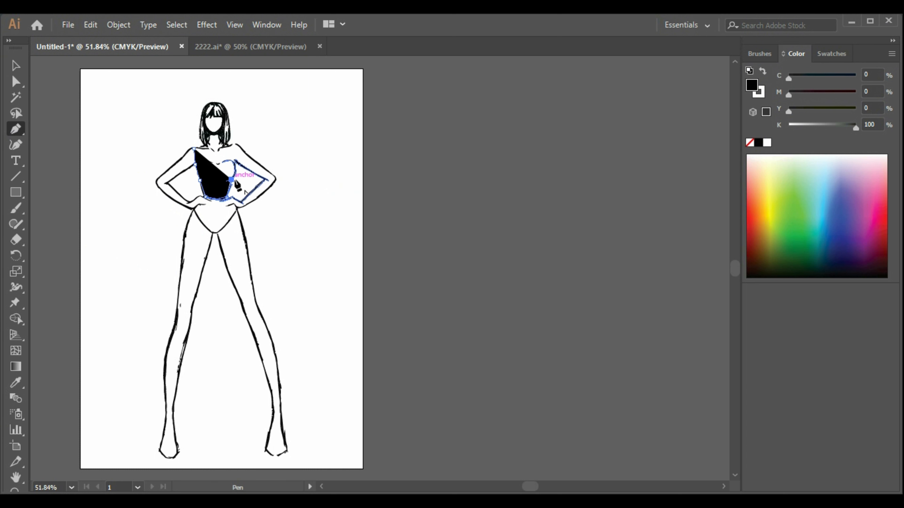
left_click_drag(235, 162, 237, 144)
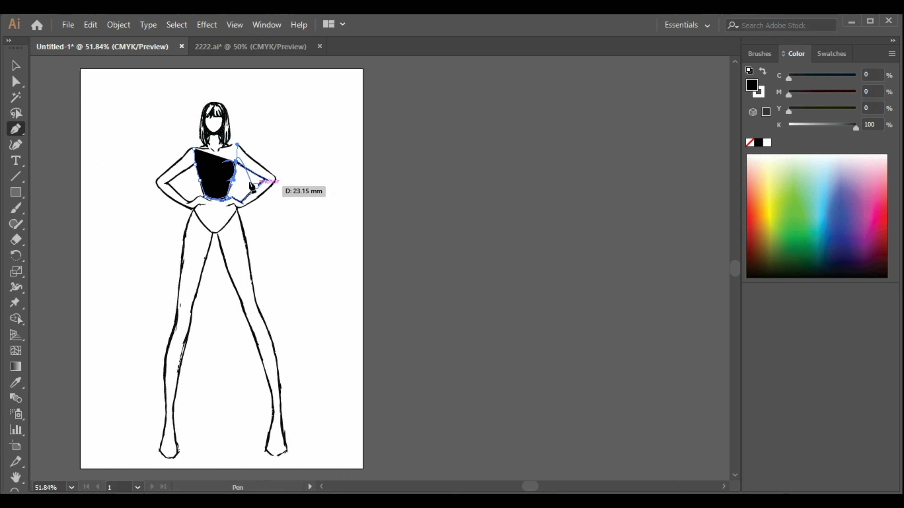
left_click(236, 144)
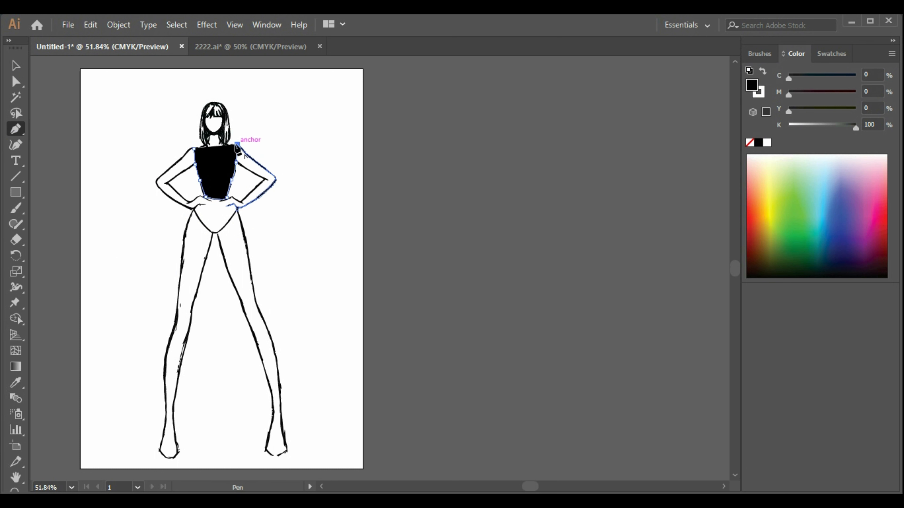
left_click(754, 143)
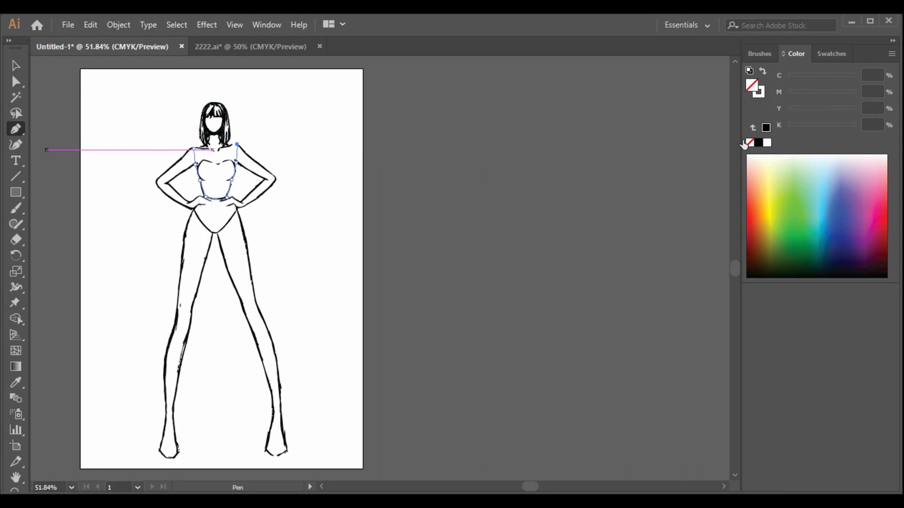
- Complete the bodice outline with both shoulder straps and a neckline dipping at the bust centre, closing it at the left-hand shoulder
left_click(232, 144)
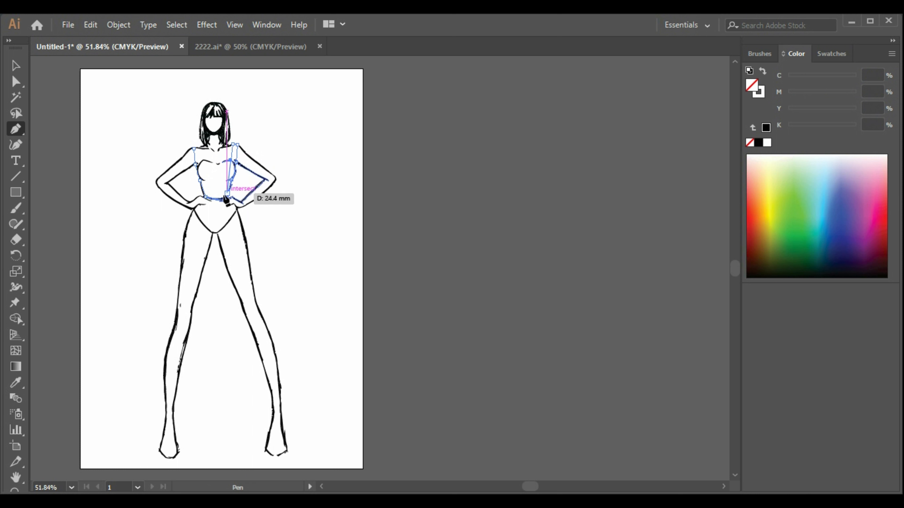
left_click(230, 160)
left_click(214, 172)
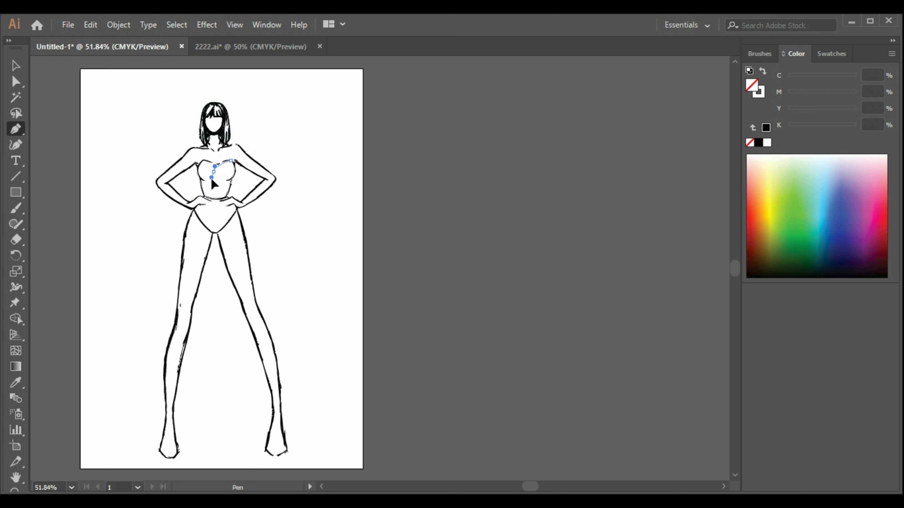
left_click_drag(211, 178, 212, 179)
left_click(213, 172)
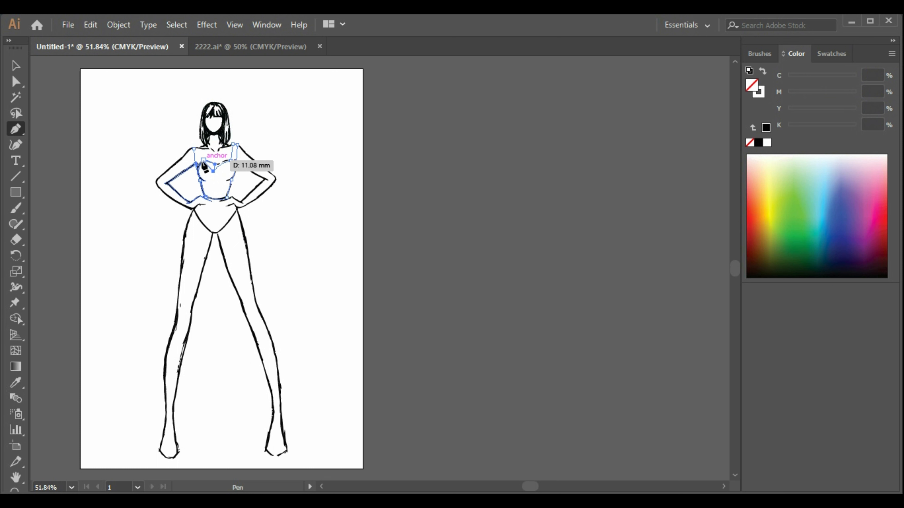
left_click(225, 172)
left_click_drag(199, 161, 196, 164)
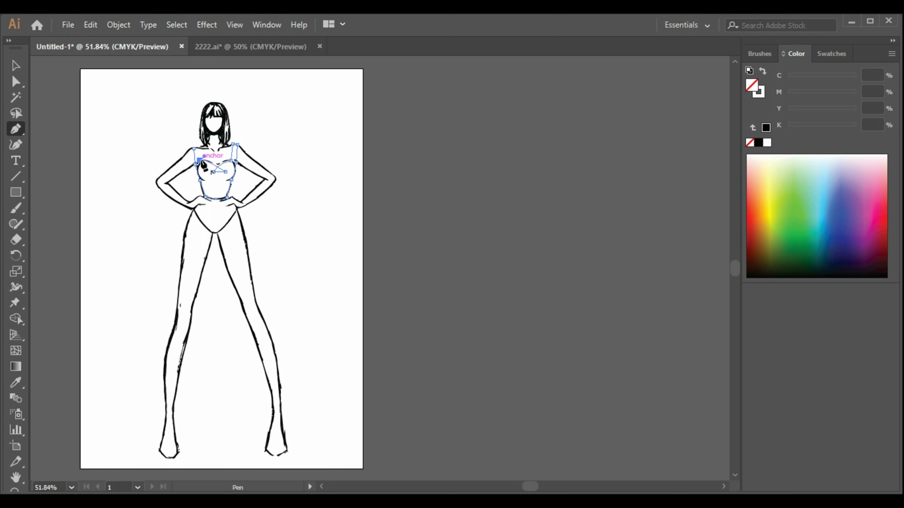
left_click(193, 148)
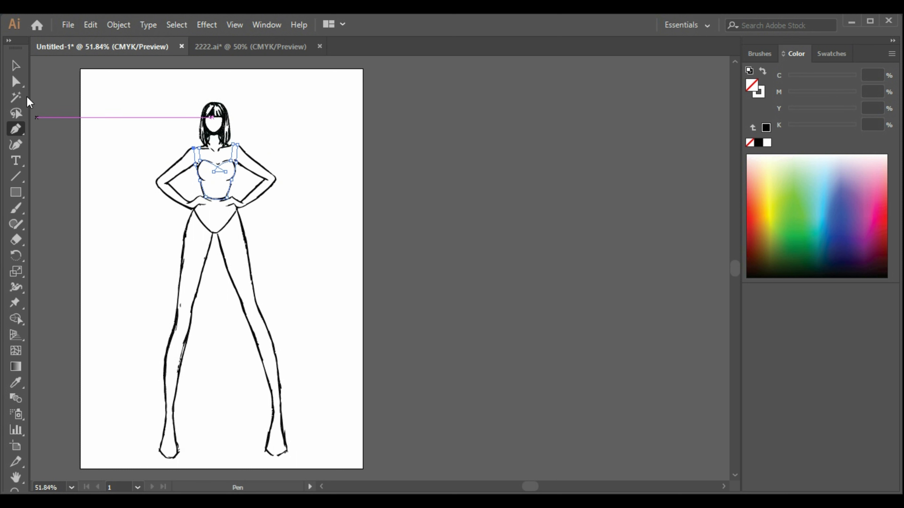
left_click(16, 66)
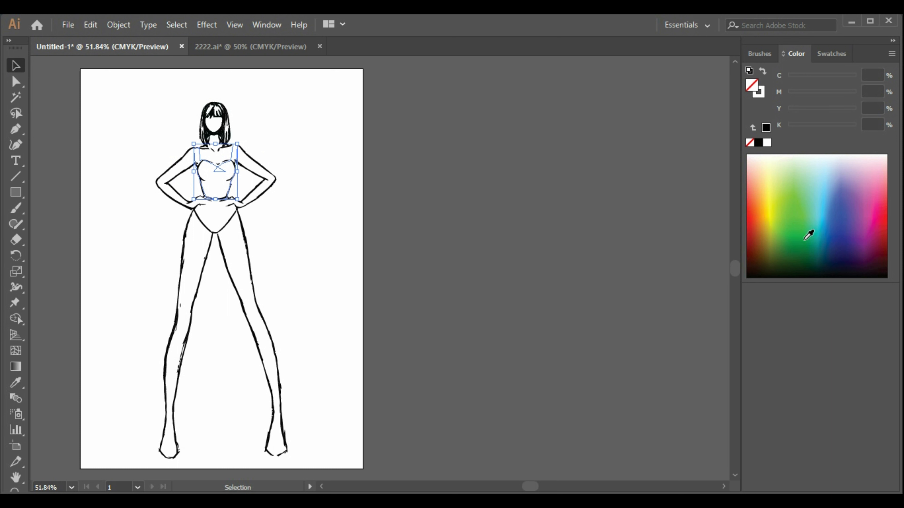
- Start a new Pen path along the outside of the left-hand arm, from the wrist around the elbow to the shoulder
key("p")
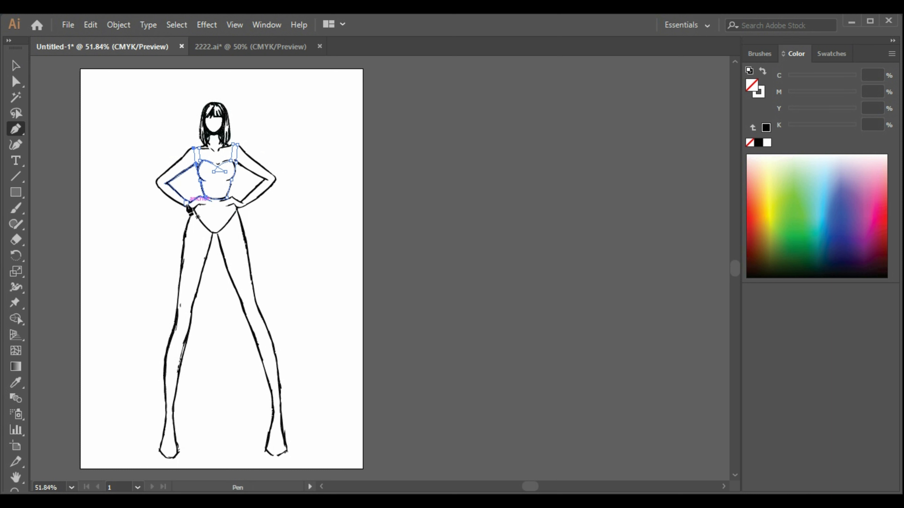
left_click_drag(187, 202, 186, 206)
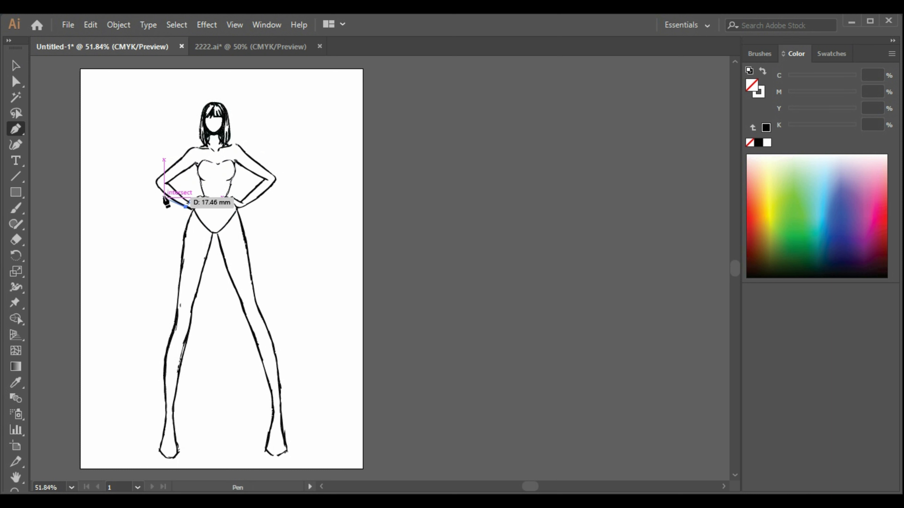
left_click_drag(159, 178, 157, 184)
mouse_move(193, 148)
left_mouse_down()
mouse_move(195, 155)
mouse_move(210, 149)
mouse_move(203, 136)
left_mouse_up()
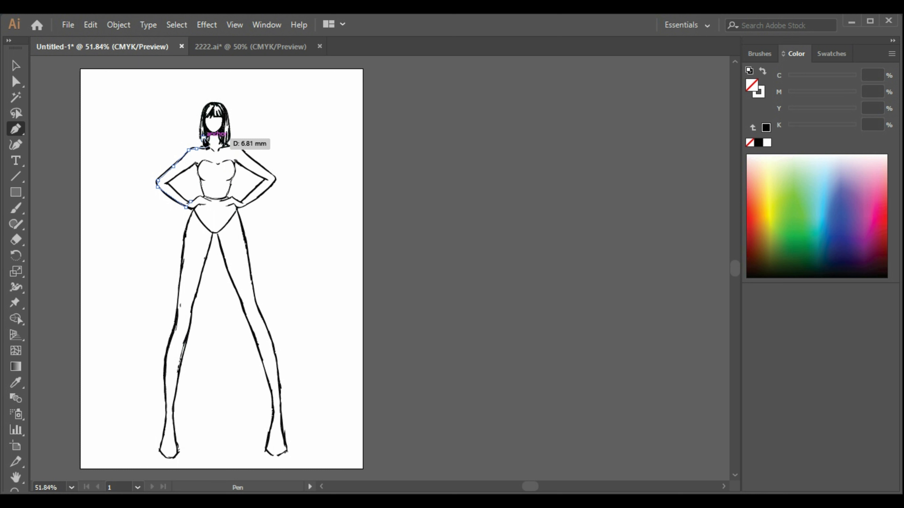
- Finish the left-hand sleeved garment half with a vertical front edge, a hem below the waist and the inner arm line back to the wrist
left_click_drag(203, 137, 206, 204)
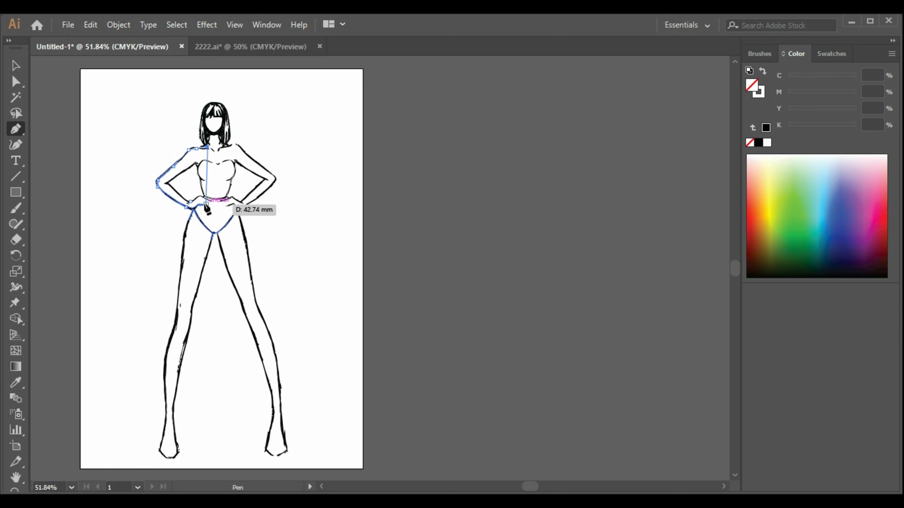
mouse_move(206, 205)
left_mouse_down()
mouse_move(219, 186)
mouse_move(214, 145)
mouse_move(253, 160)
mouse_move(212, 149)
mouse_move(213, 211)
left_mouse_up()
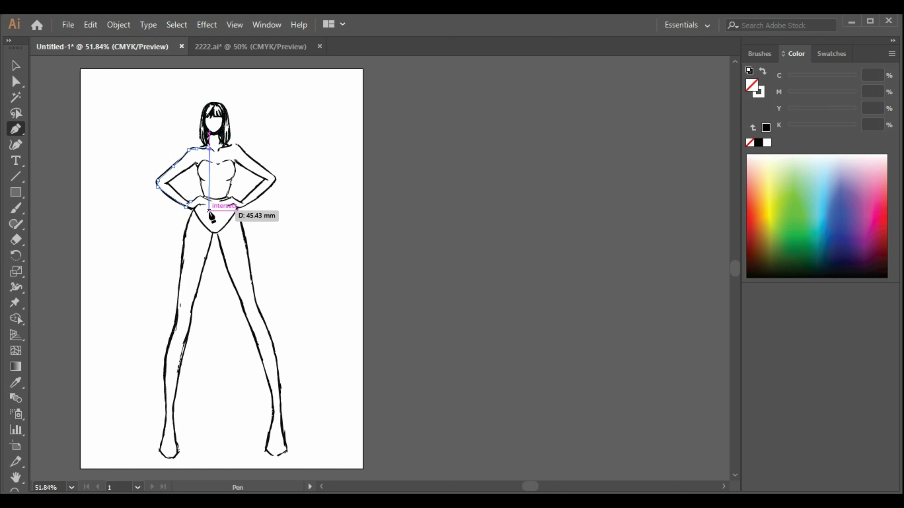
left_click(208, 207)
left_click_drag(208, 208, 195, 213)
left_click_drag(195, 163, 198, 172)
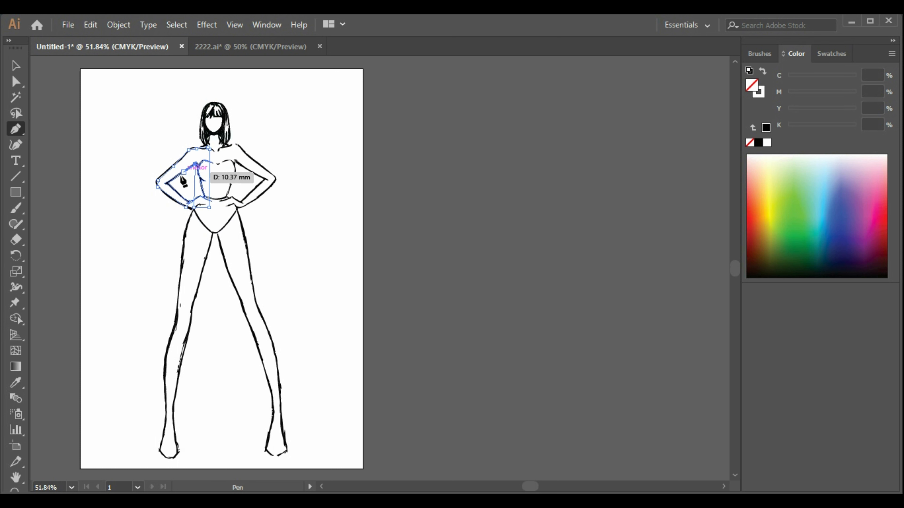
left_click(166, 184)
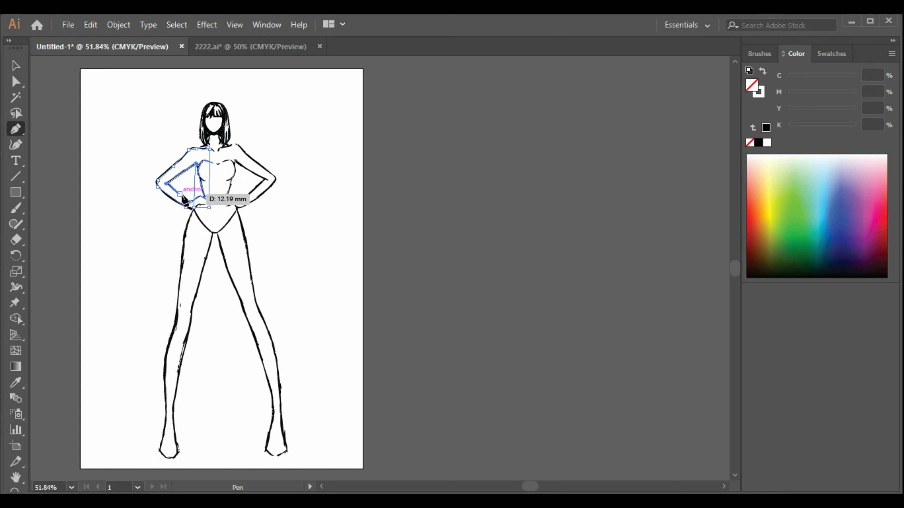
left_click_drag(191, 203, 191, 203)
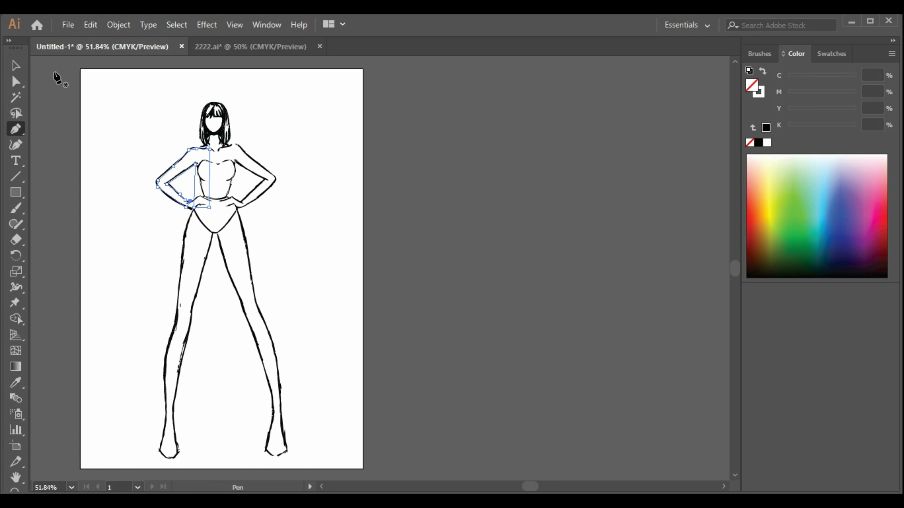
left_click(15, 66)
- Start a new Pen path along the outside of the right-hand arm, from the wrist around the elbow and over the shoulder to the neckline
left_click(16, 129)
left_click(243, 201)
left_click(247, 205)
left_click(271, 186)
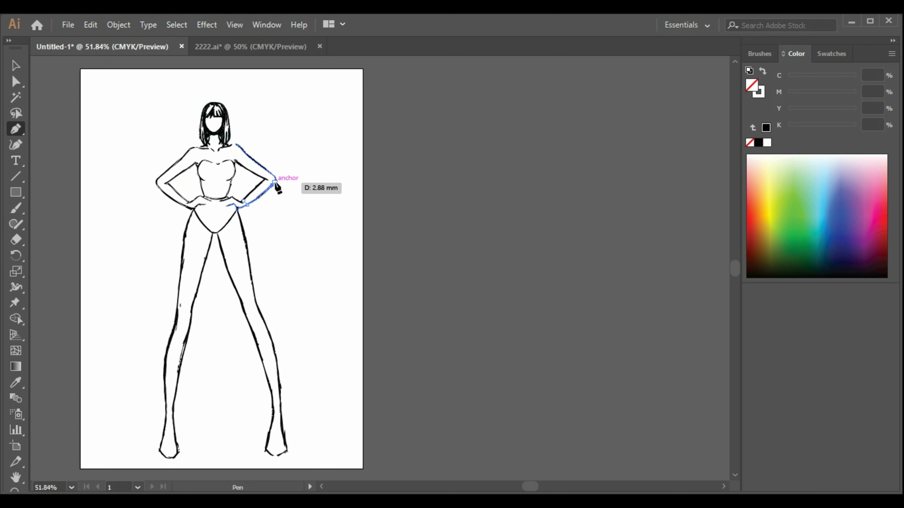
left_click(275, 178)
left_click(251, 157)
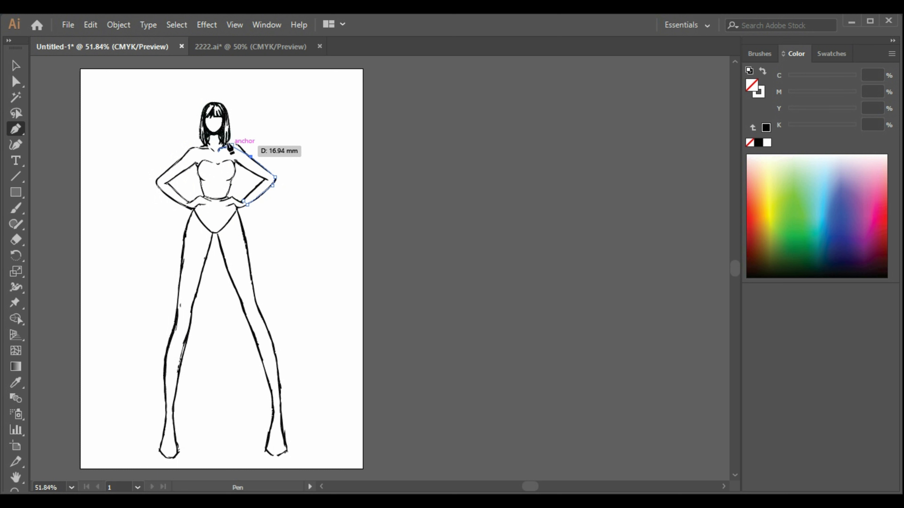
left_click(237, 147)
left_click(234, 143)
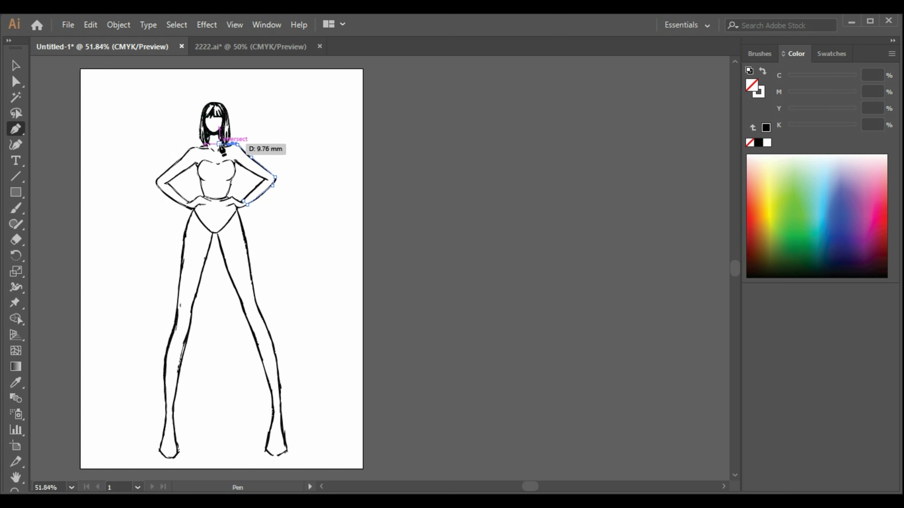
left_click(222, 146)
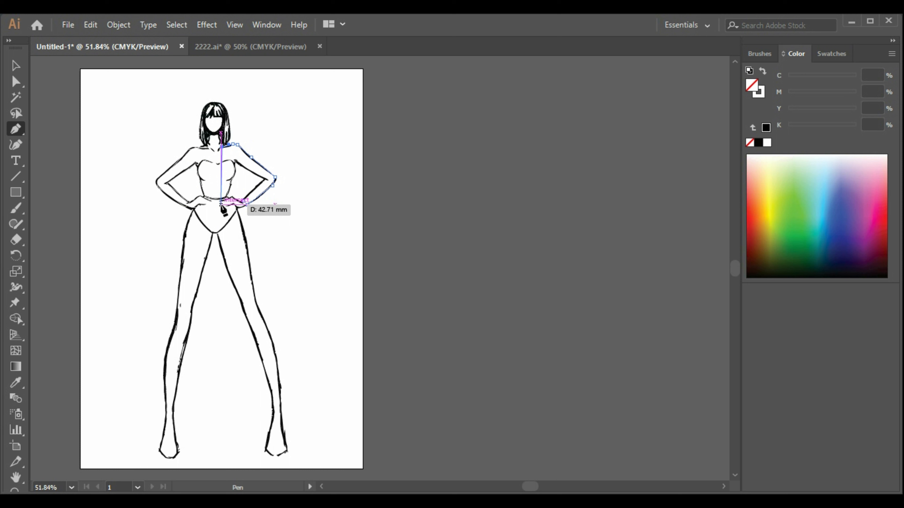
- Set the stroke of the left-hand garment half and of the unfinished right-hand path to black
left_click(15, 65)
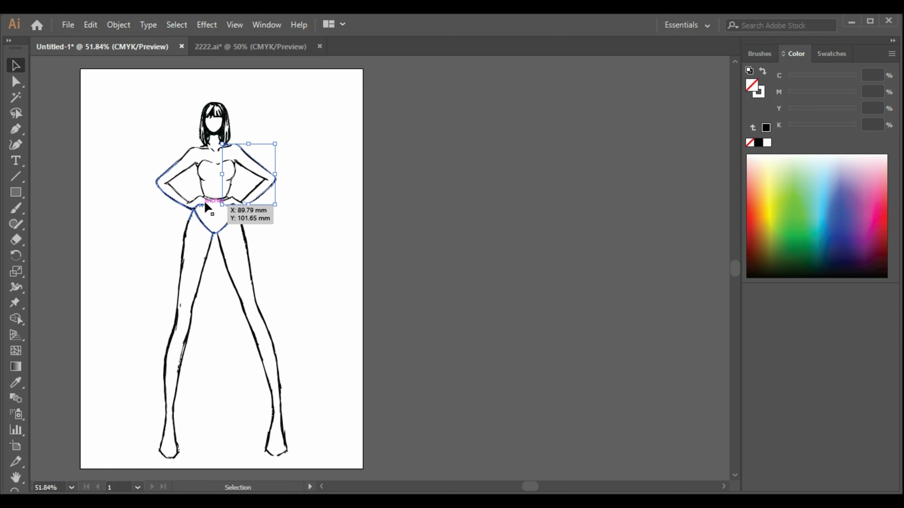
left_click(210, 185)
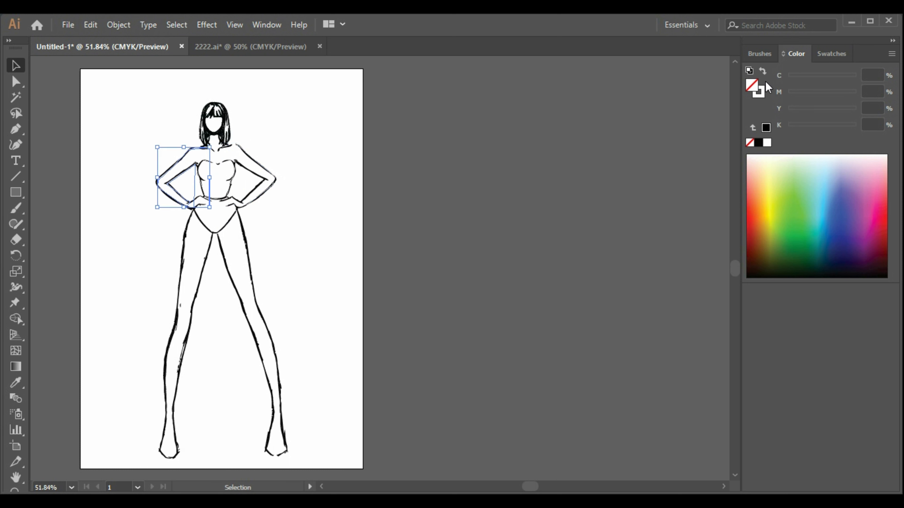
left_click(758, 93)
left_click(758, 143)
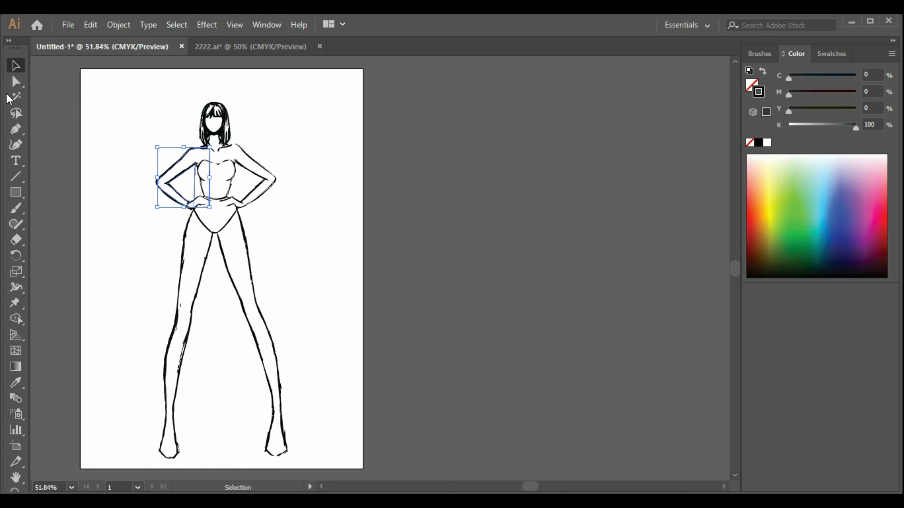
left_click(15, 129)
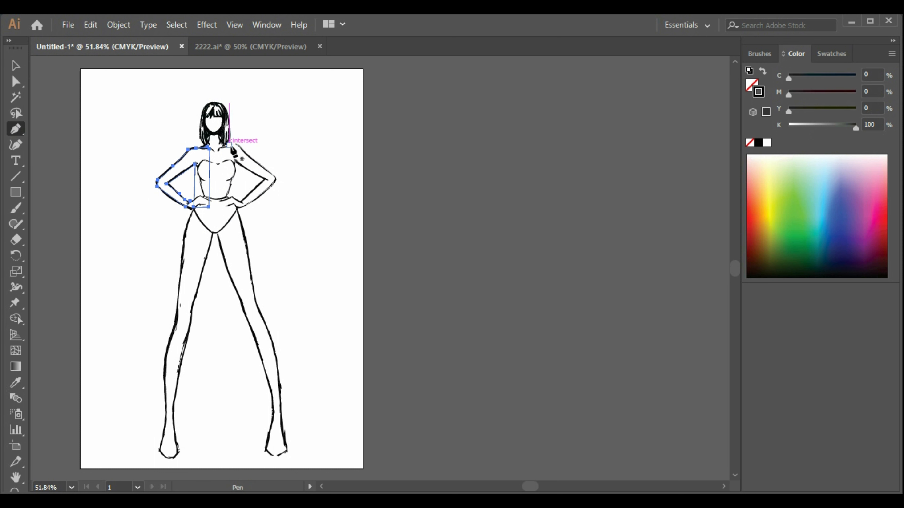
key("v")
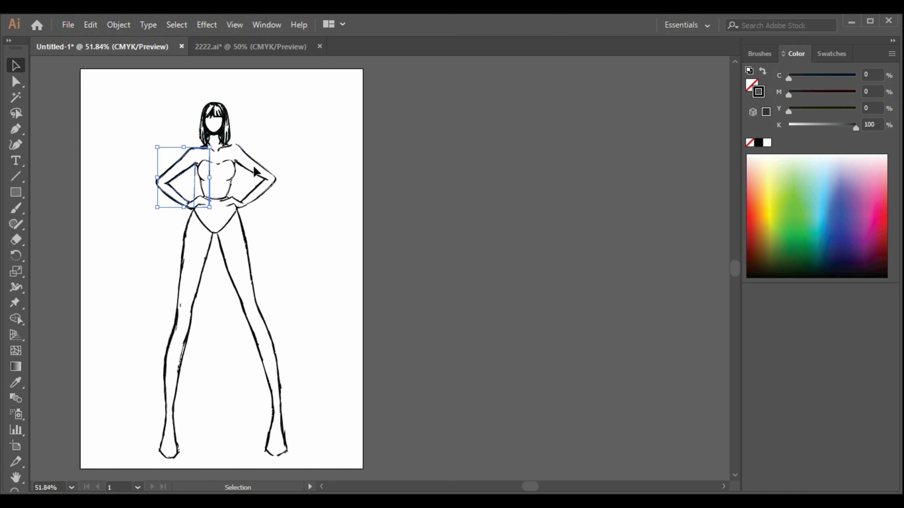
left_click(269, 194)
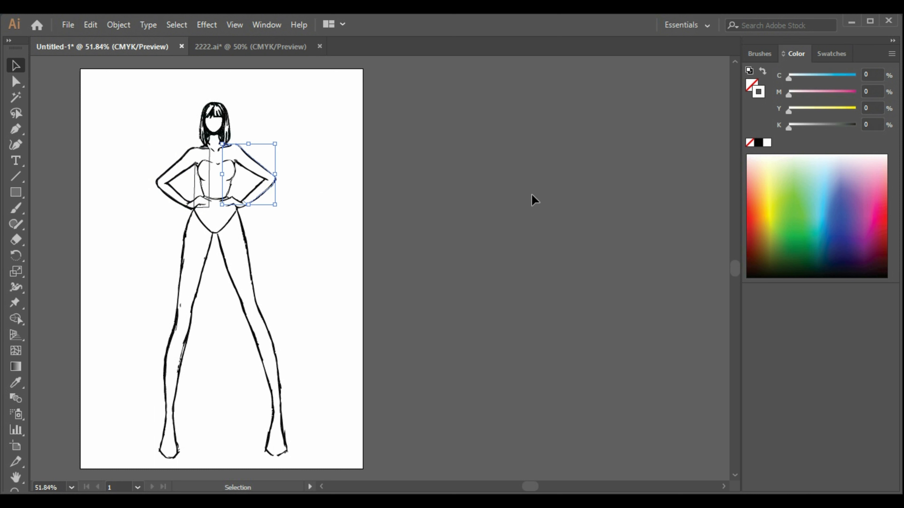
left_click(755, 144)
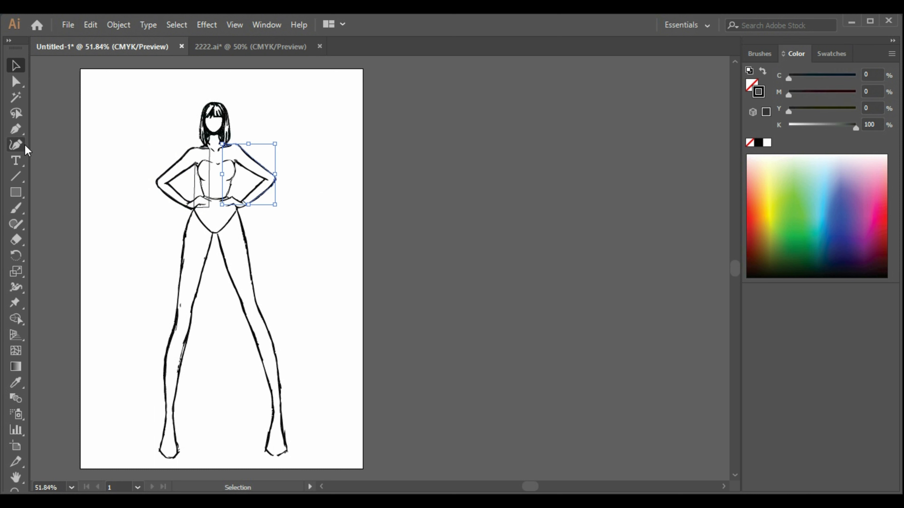
- Finish the right-hand garment half with a vertical front edge about 44 mm long, a hem below the waist and the inner arm line, closing it at the wrist
left_click(18, 133)
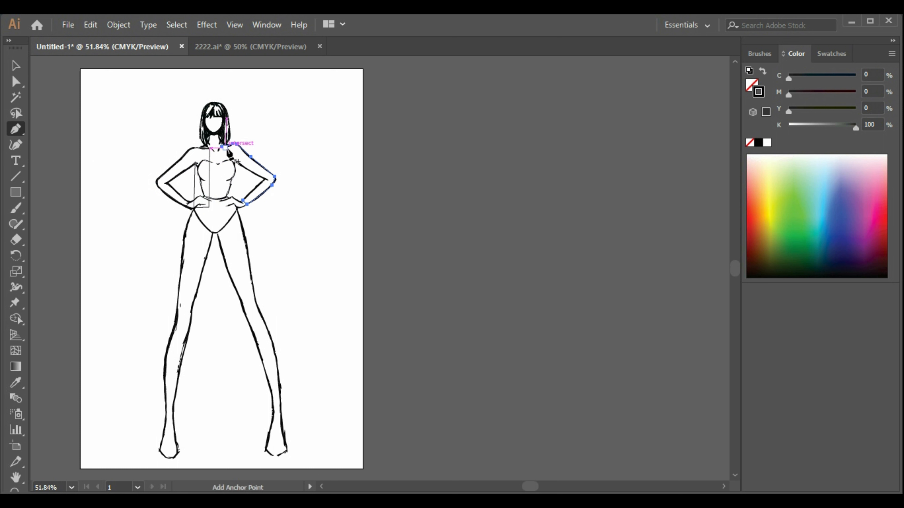
left_click(221, 144)
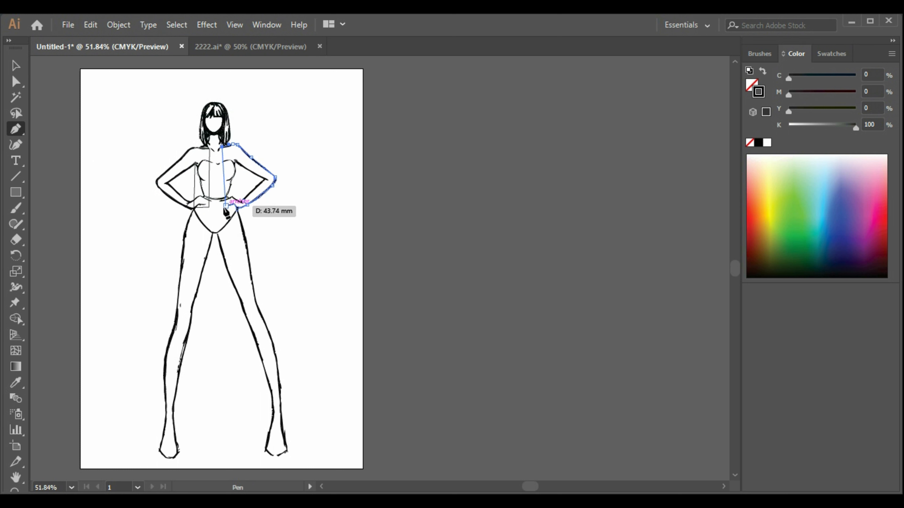
left_click(222, 207)
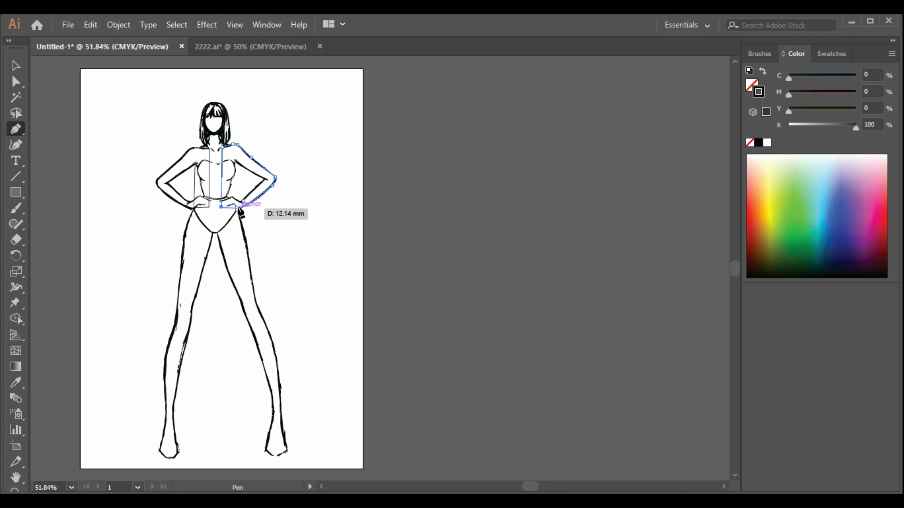
left_click(237, 207)
left_click(235, 162)
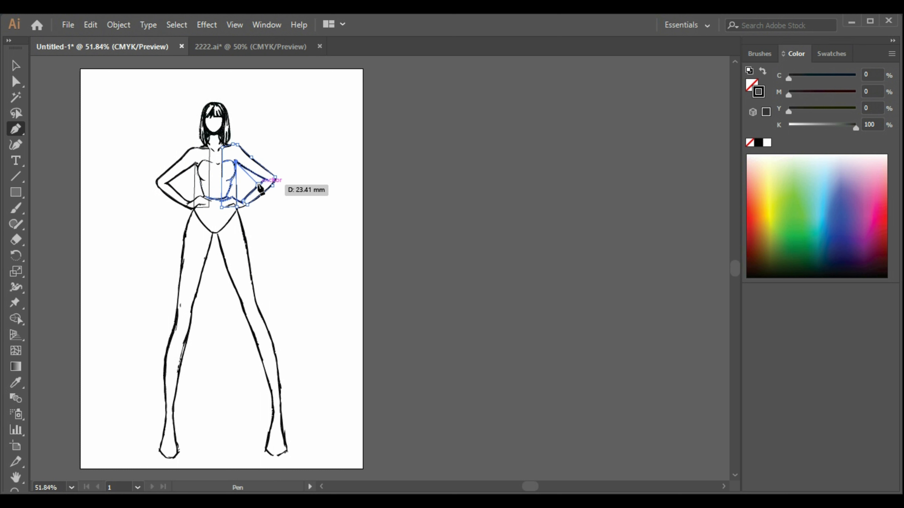
left_click(264, 179)
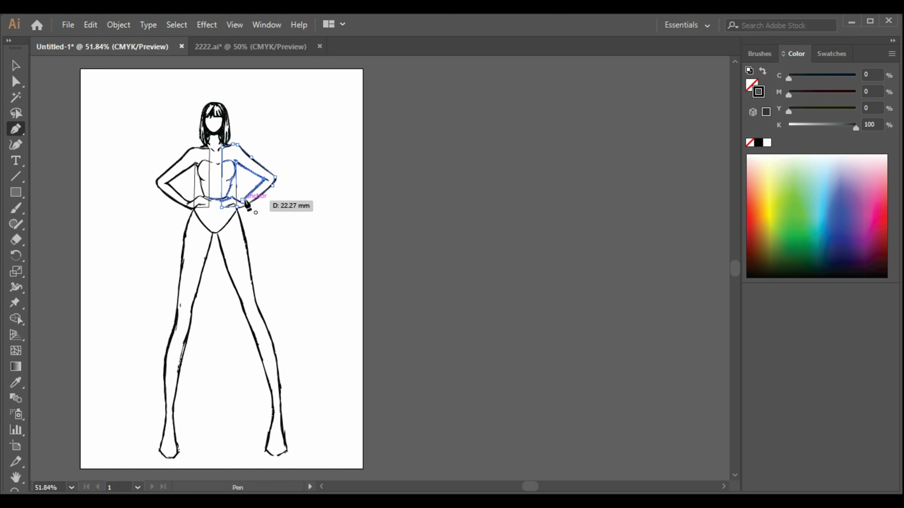
left_click(246, 201)
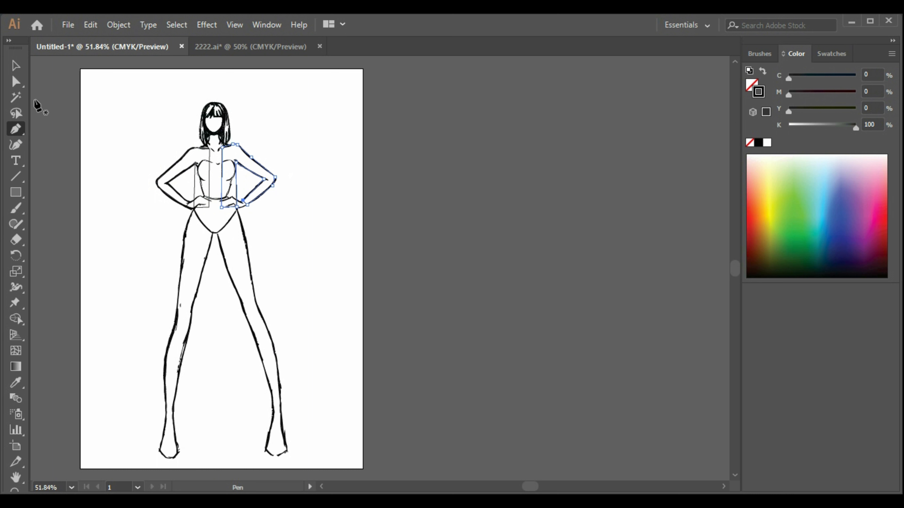
left_click(16, 66)
- Start a skirt outline with the Pen tool, running along the waist and down the right-hand hip to the upper thigh
left_click(18, 128)
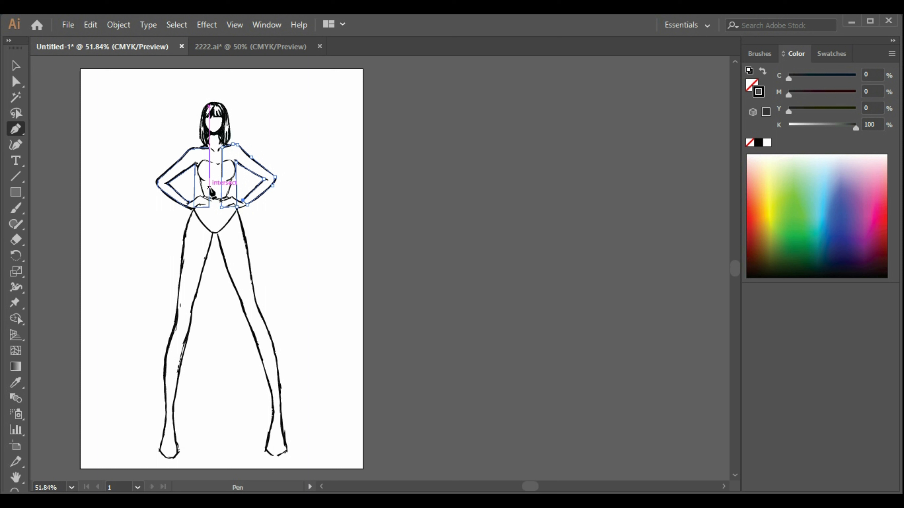
left_click(208, 187)
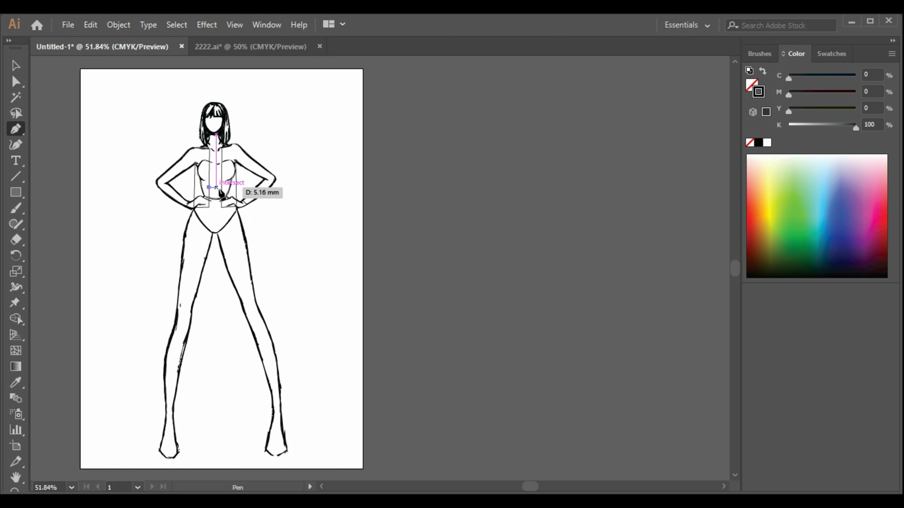
left_click(231, 187)
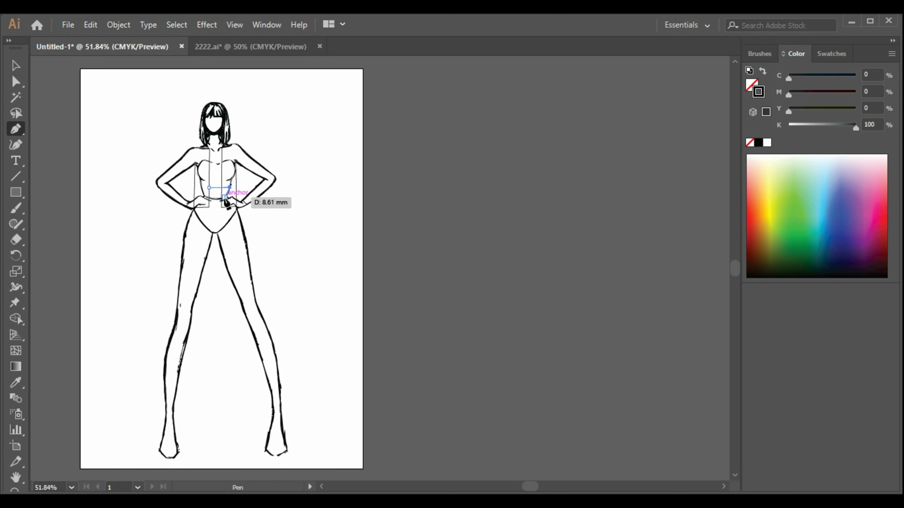
left_click(224, 198)
left_click_drag(246, 245, 255, 290)
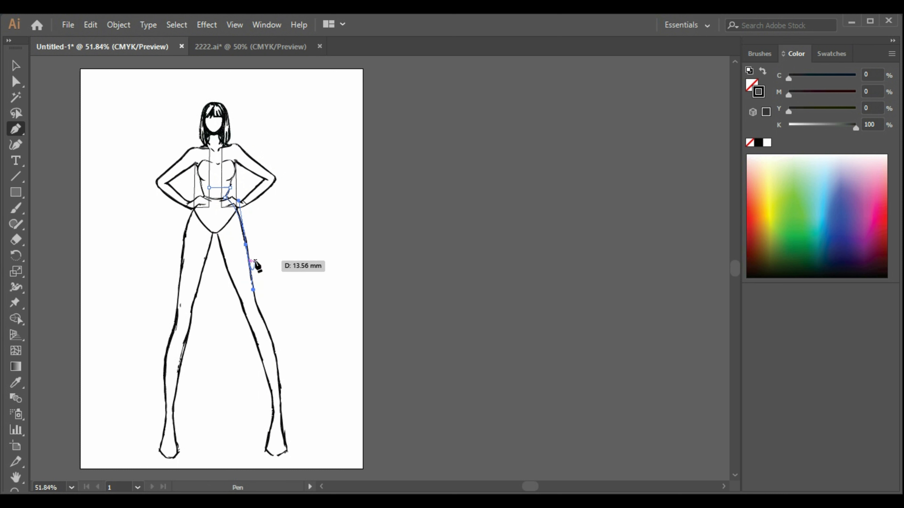
left_click(251, 268)
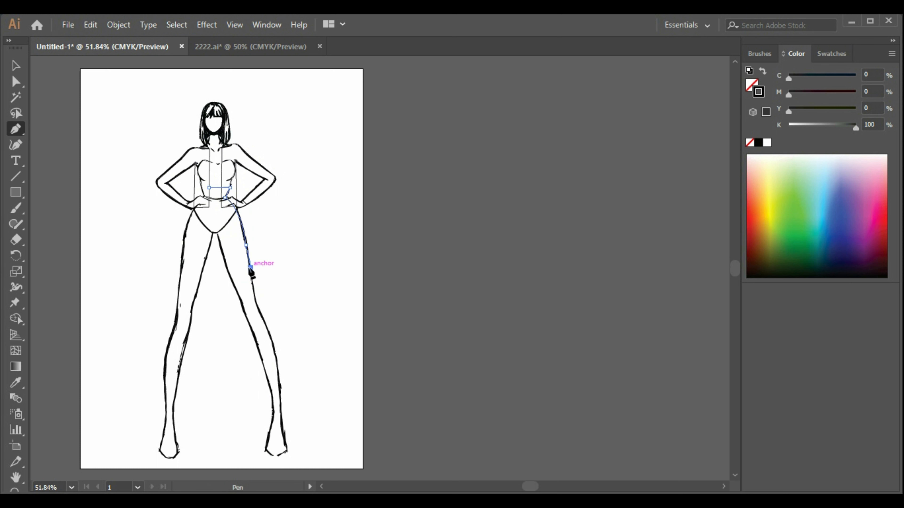
- Complete the skirt with a straight horizontal hem and a curved left-hand hip, closing the path at the waist
left_click(183, 268)
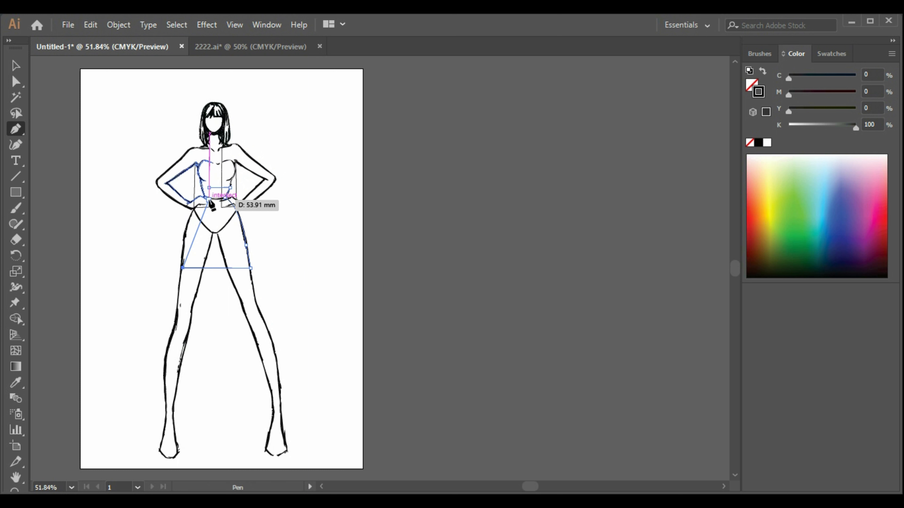
left_click_drag(206, 197, 231, 184)
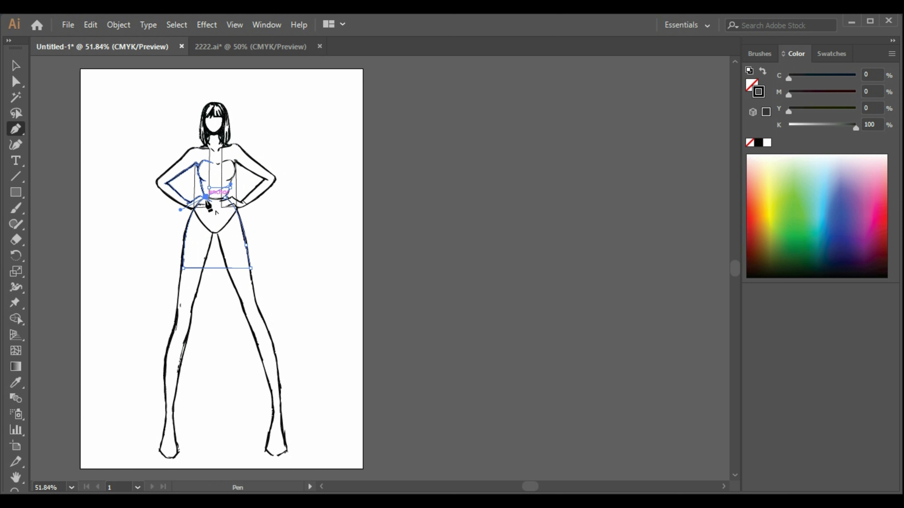
left_click(202, 187)
left_click(209, 187)
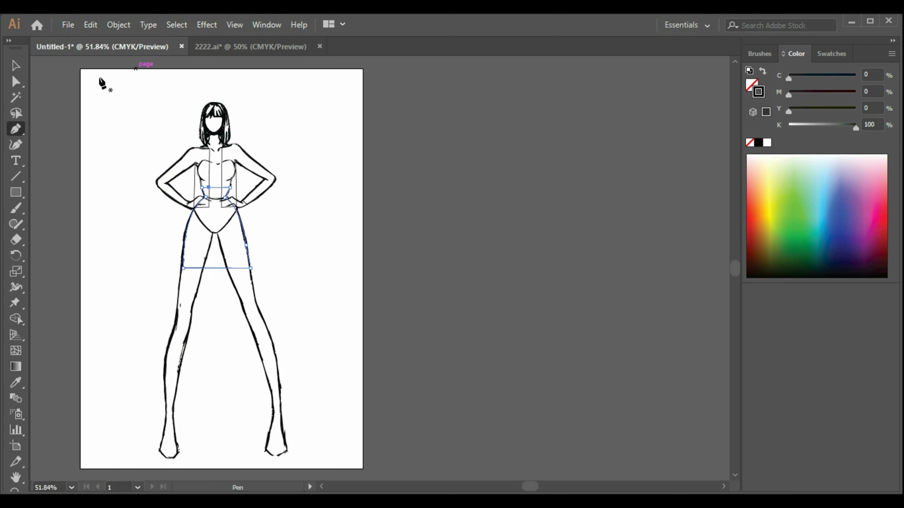
left_click(14, 64)
- Set both the fill and the stroke of the bodice to black
left_click(217, 176)
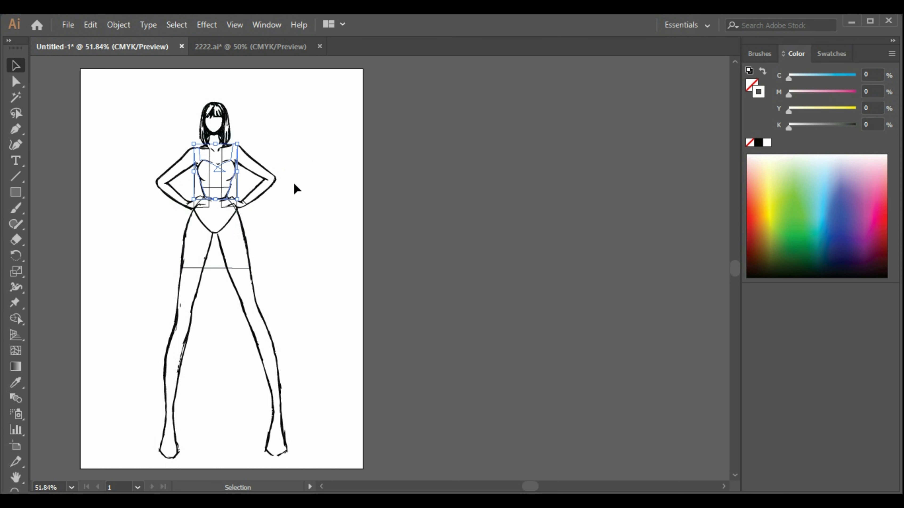
left_click(758, 143)
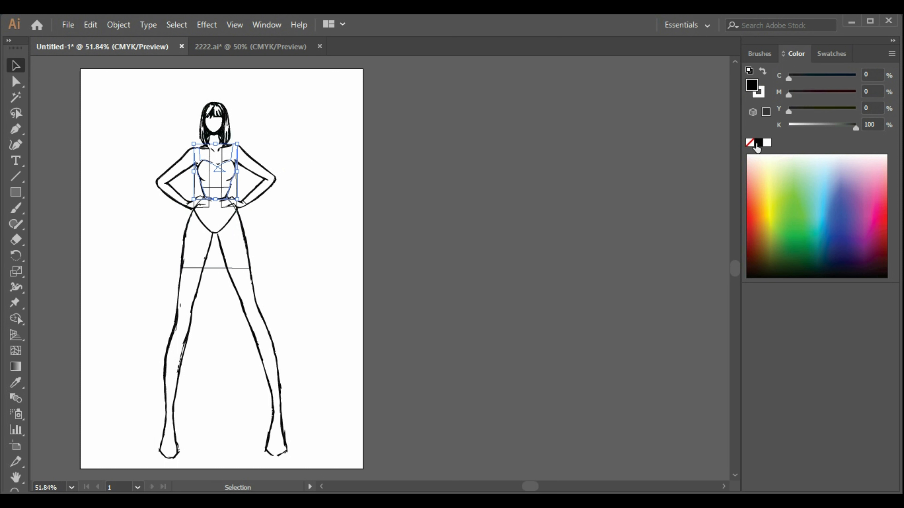
left_click(761, 95)
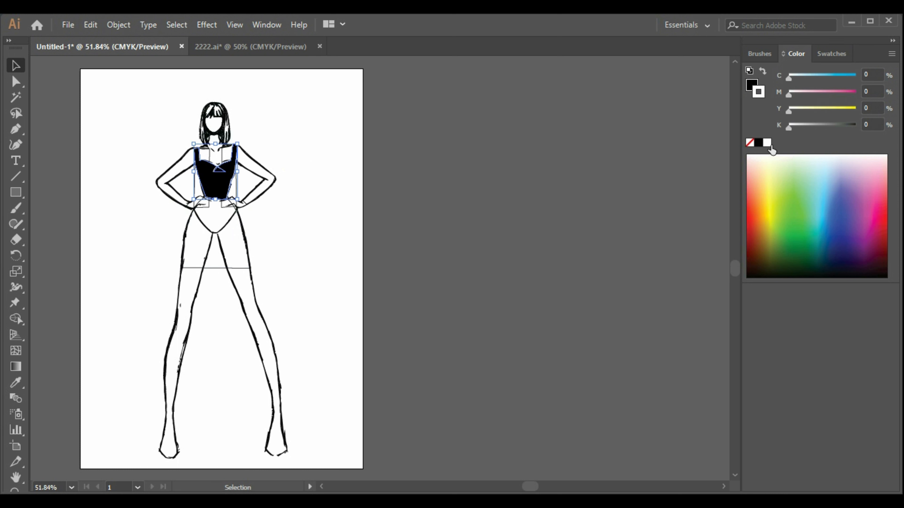
left_click(758, 143)
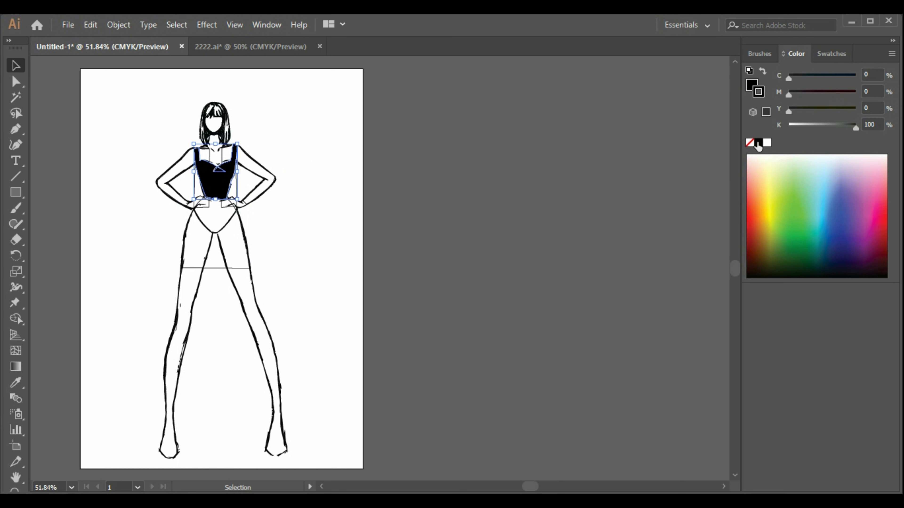
left_click(331, 226)
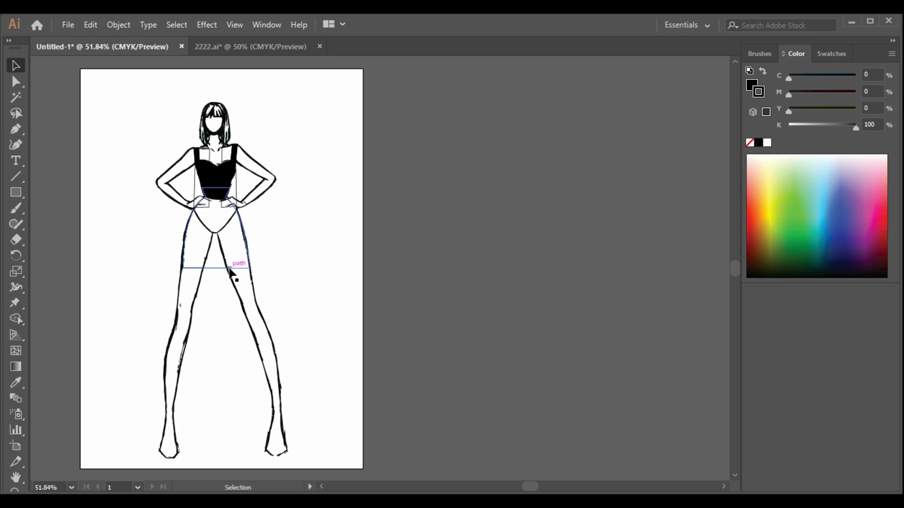
- Copy the blue plaid swatch from 2222.ai into the Untitled-1 document and place it beside the artboard
left_click(249, 265)
left_click(205, 54)
left_click(579, 151)
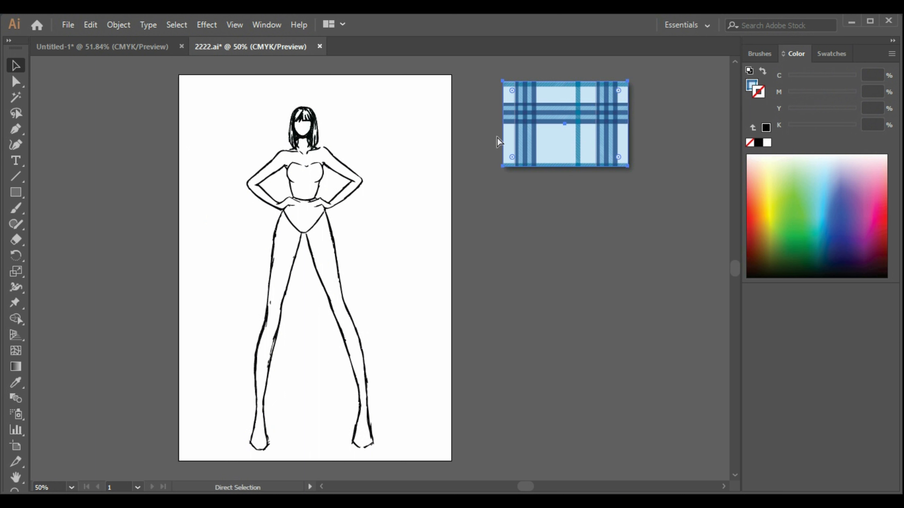
left_click(146, 46)
key("ctrl+v")
left_click_drag(440, 286, 515, 245)
- Fill the skirt with the blue plaid pattern by sampling the pasted swatch with the Eyedropper
left_click(216, 269)
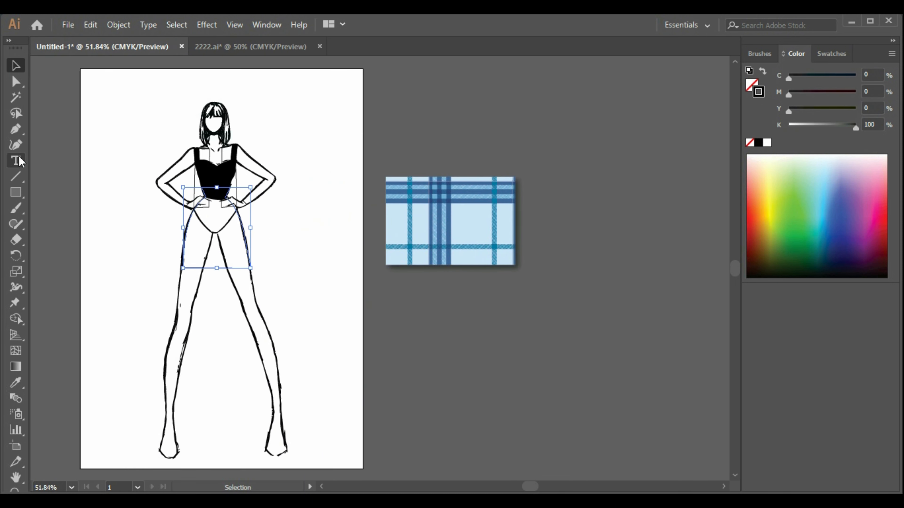
left_click(16, 383)
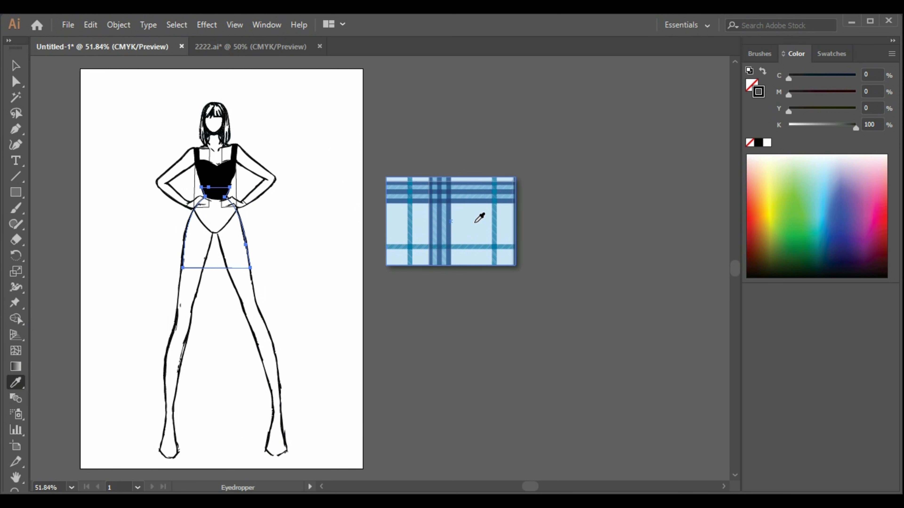
left_click(481, 217)
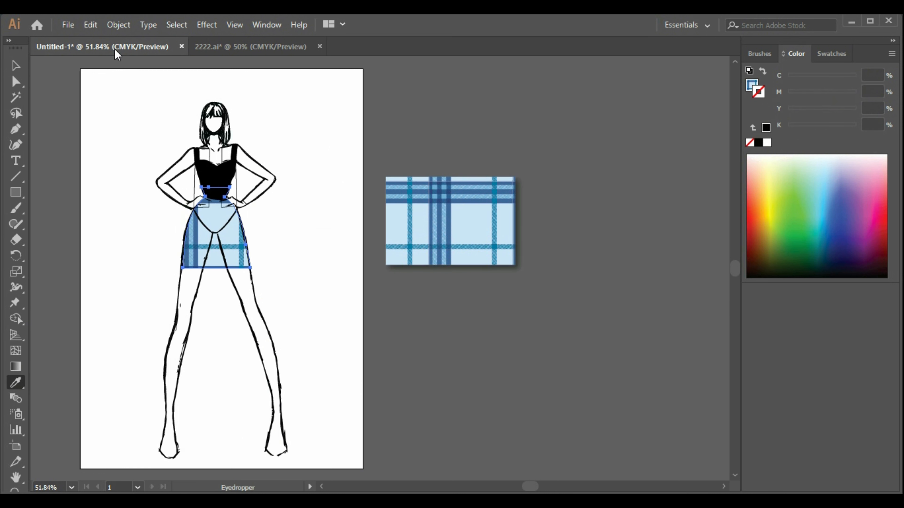
right_click(221, 249)
mouse_move(303, 428)
left_click(383, 428)
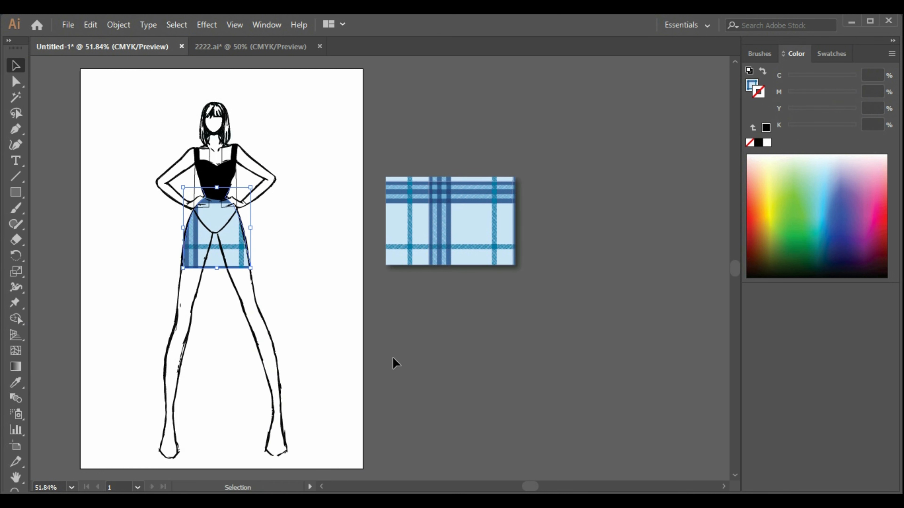
- Select the left and right halves of the sleeved outer garment together and group them
left_click(459, 358)
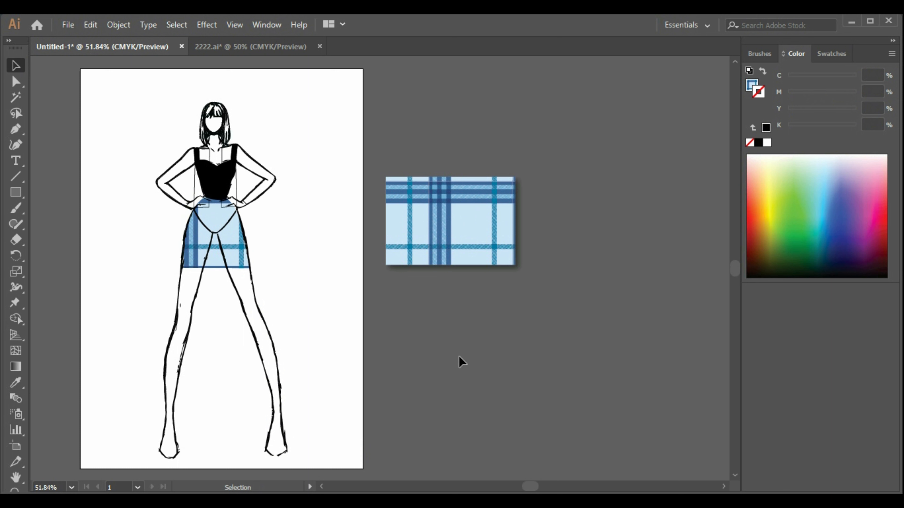
left_click(206, 209)
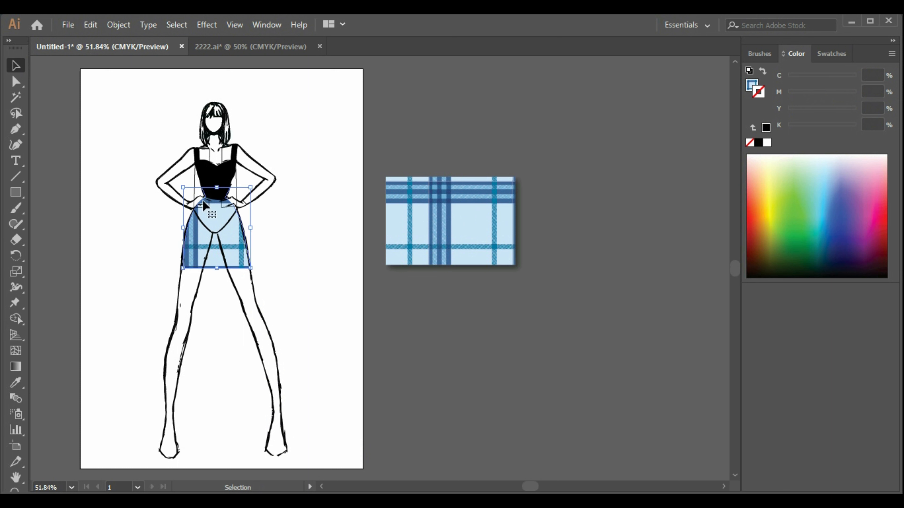
left_click(197, 186)
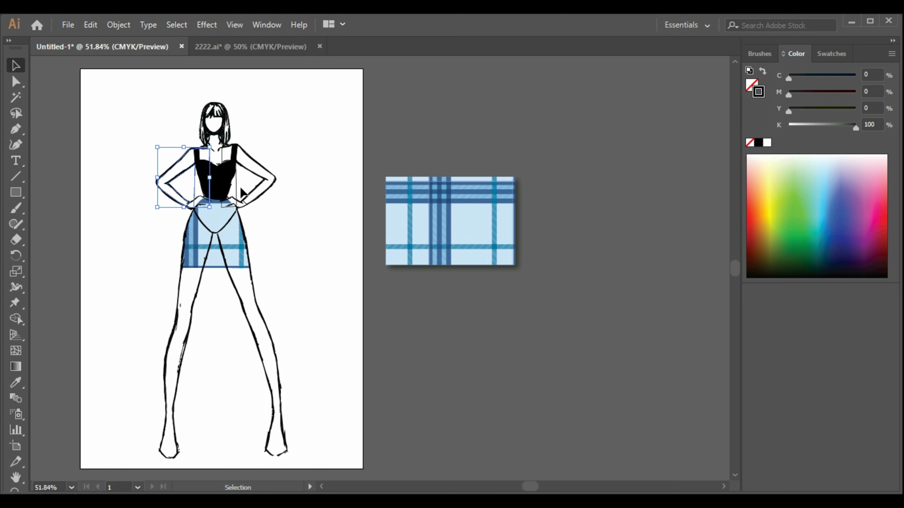
left_click(235, 193, "shift")
right_click(235, 190)
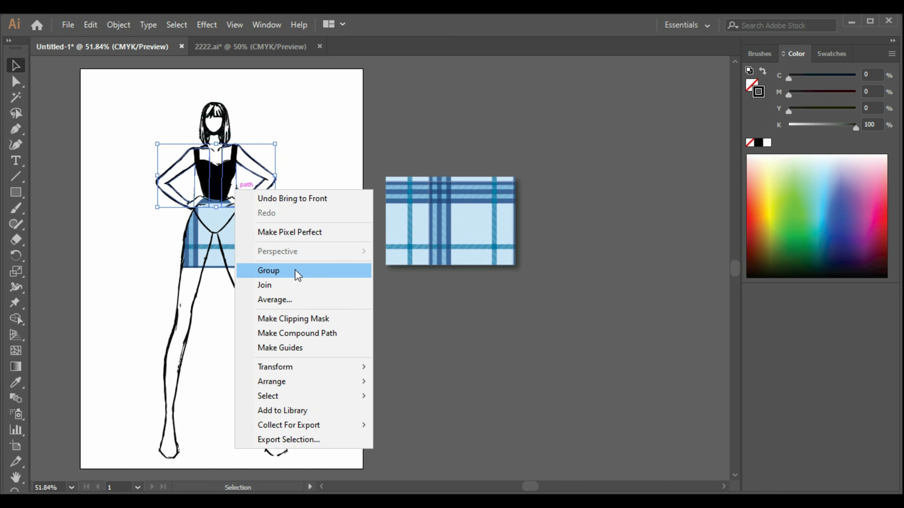
left_click(298, 275)
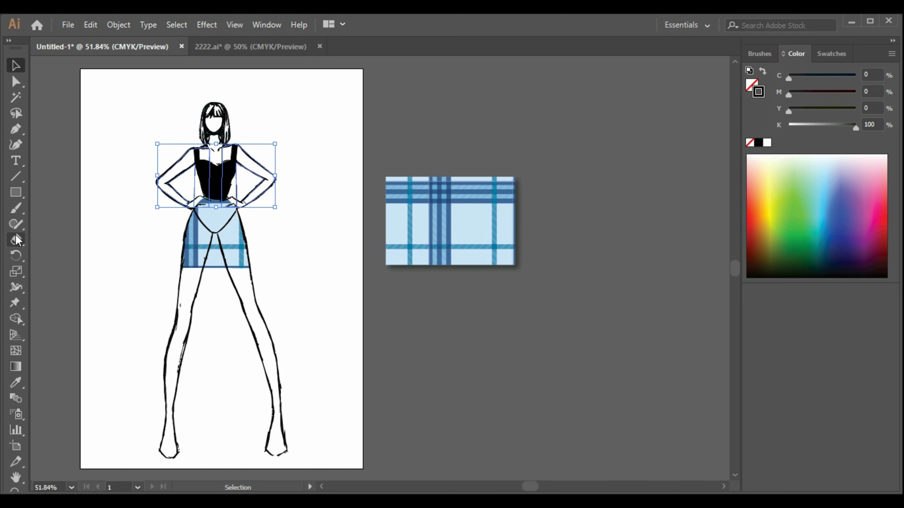
- Fill the grouped outer garment with the blue plaid by sampling the swatch with the Eyedropper, and bring it to the front
left_click(16, 382)
left_click(443, 217)
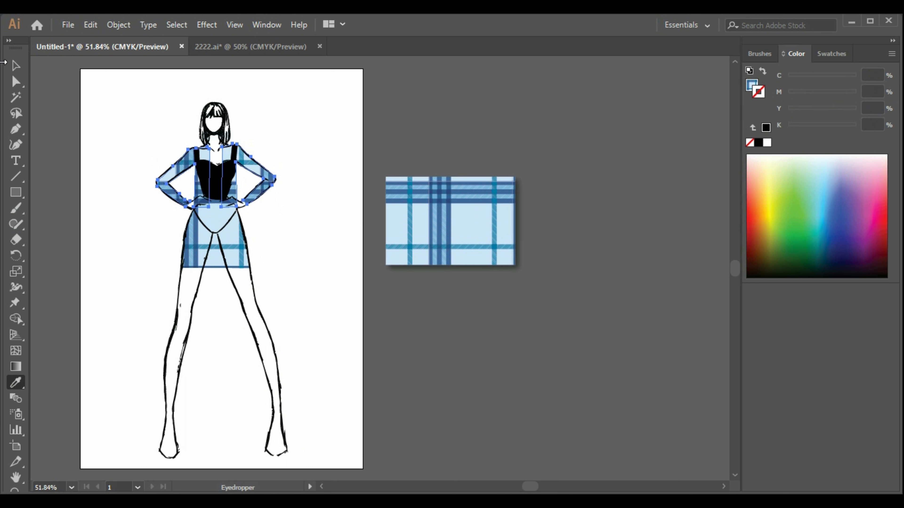
key("v")
right_click(236, 181)
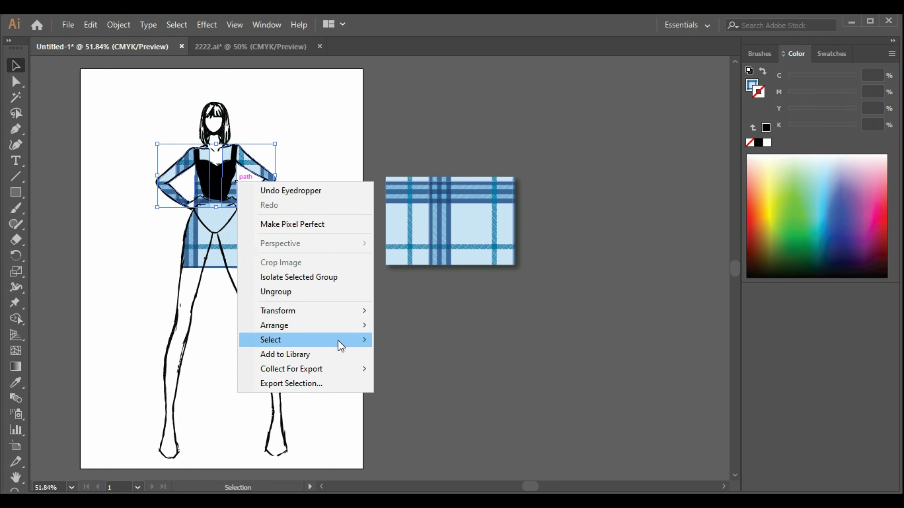
left_click(402, 333)
left_click(407, 349)
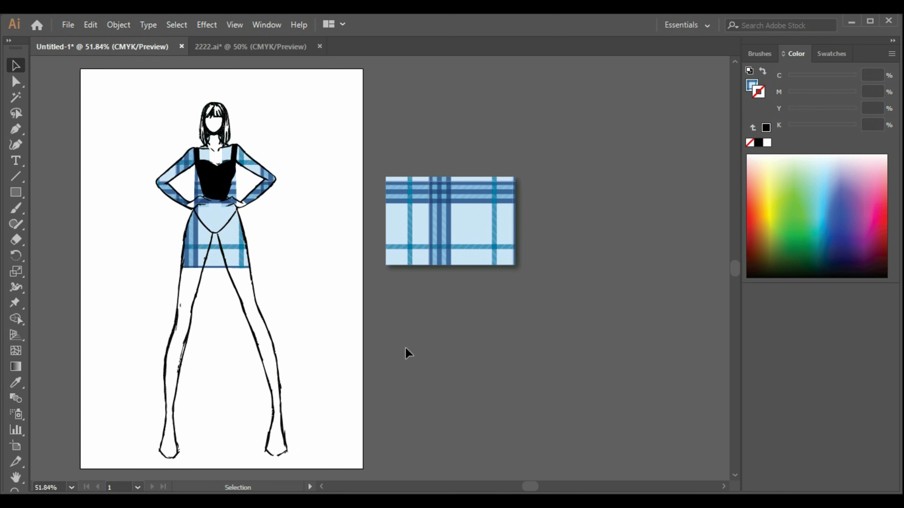
- Copy the plaid outer garment and the plaid skirt, and paste a duplicate of each outside the figure
left_click(246, 201)
key("a")
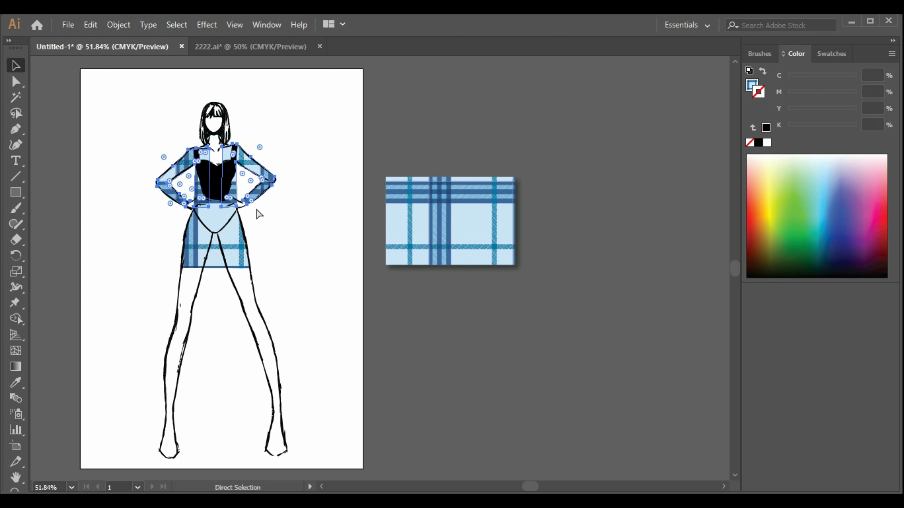
key("ctrl+v")
left_click(229, 256)
key("ctrl+c")
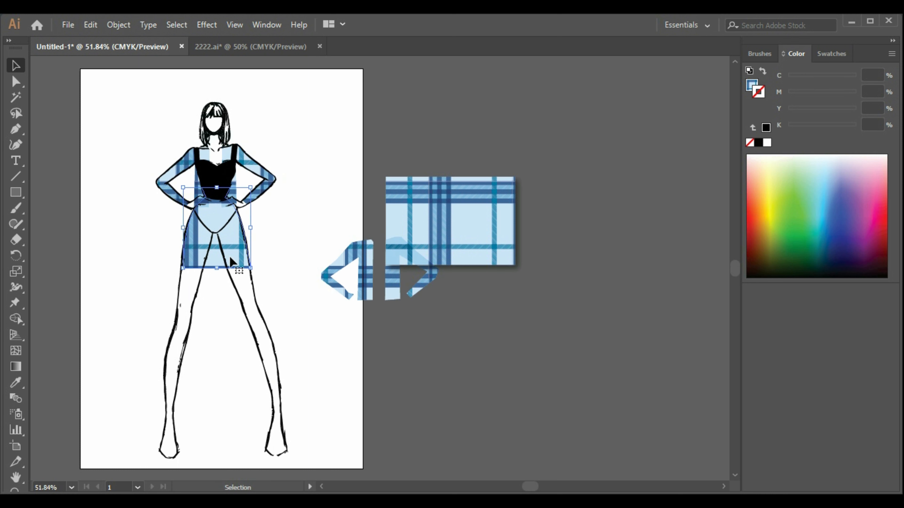
key("ctrl+v")
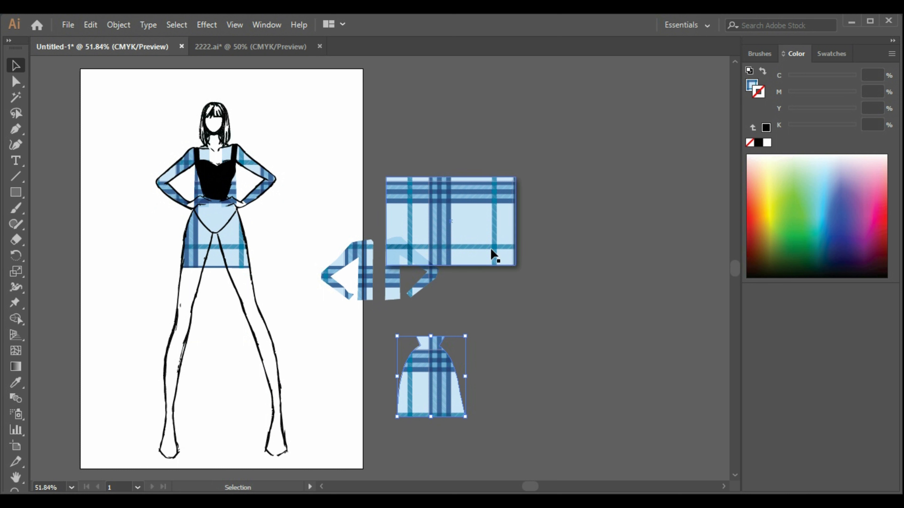
- Give the skirt and outer garment on the figure a white fill and black stroke, and bring them to the front
left_click(210, 245)
left_click(260, 182, "shift")
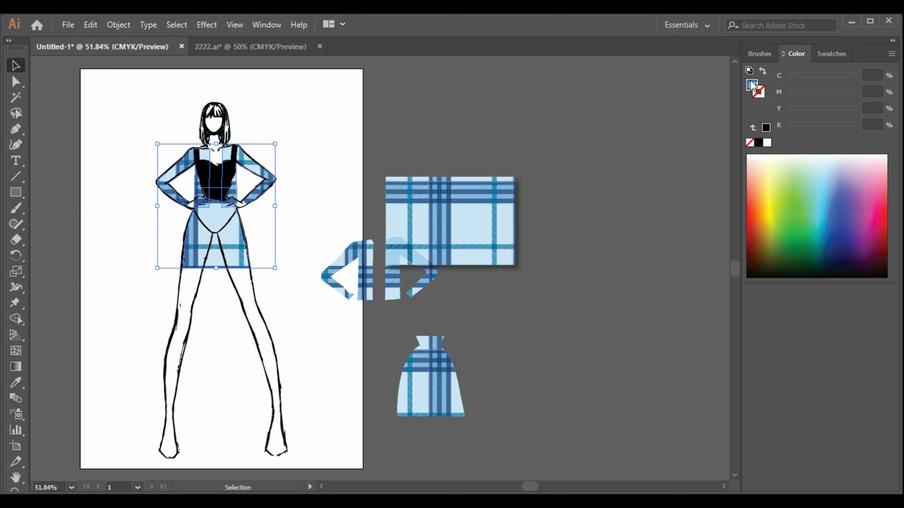
left_click(765, 143)
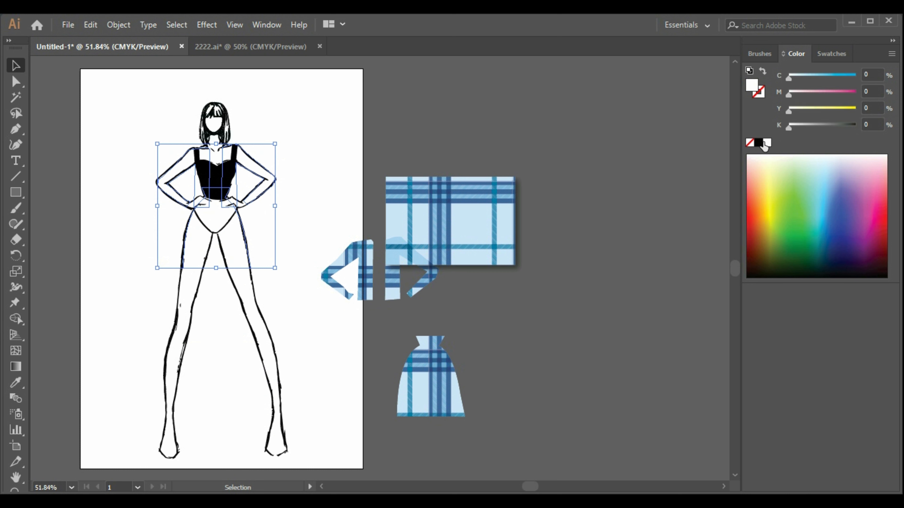
left_click(759, 92)
left_click(758, 143)
right_click(236, 256)
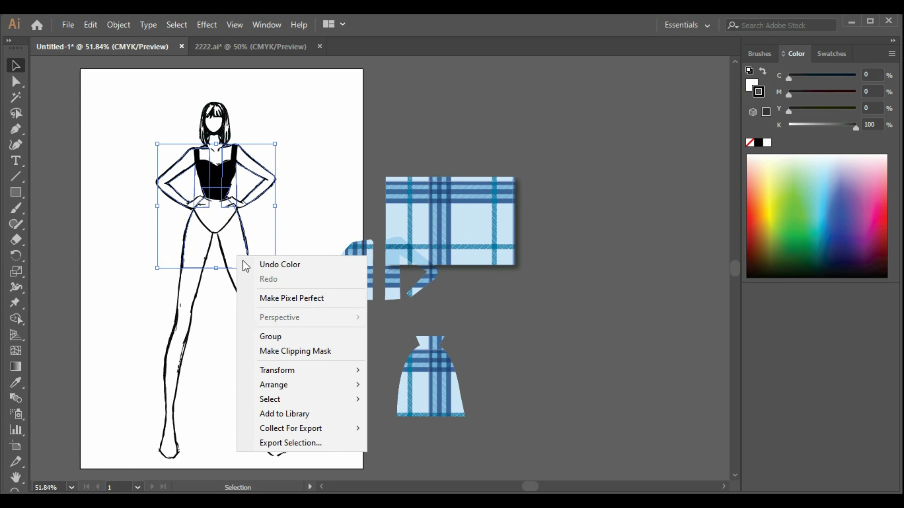
mouse_move(285, 384)
left_click(382, 385)
left_click(309, 338)
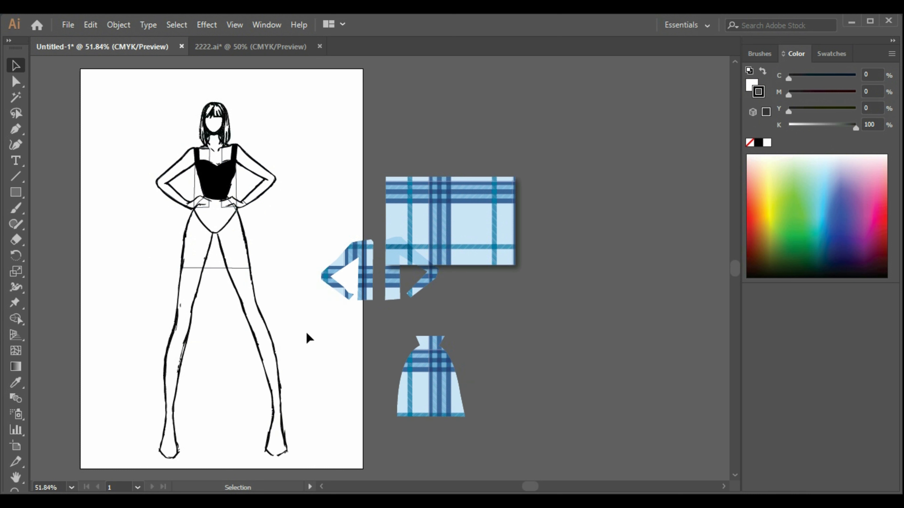
left_click(212, 269)
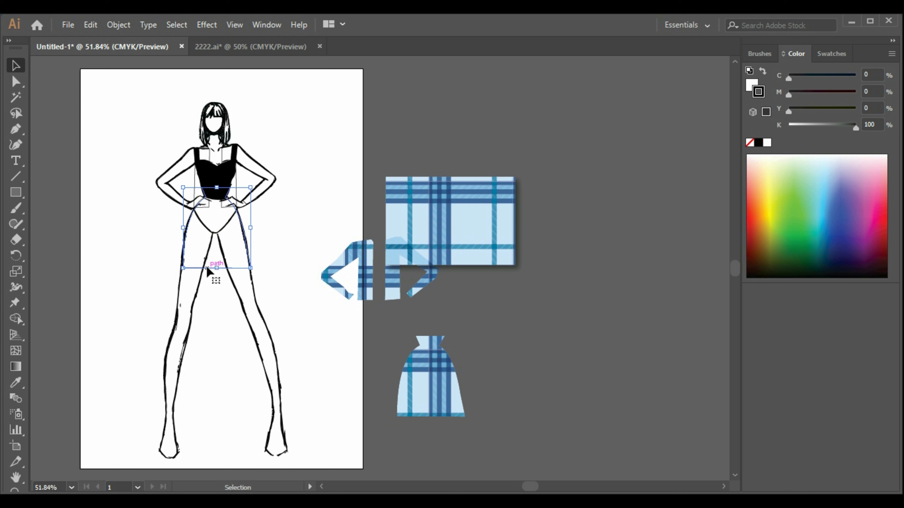
key("a")
key("ctrl+c")
key("ctrl+v")
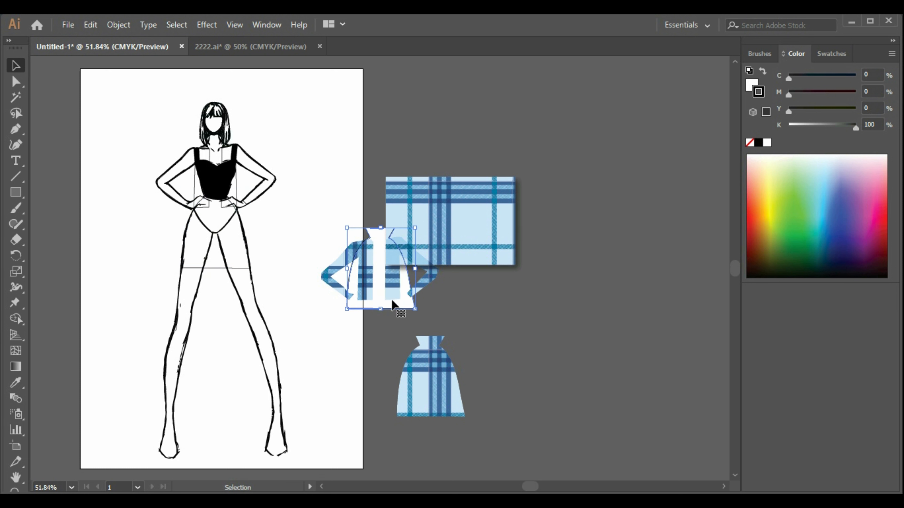
left_click_drag(397, 307, 646, 344)
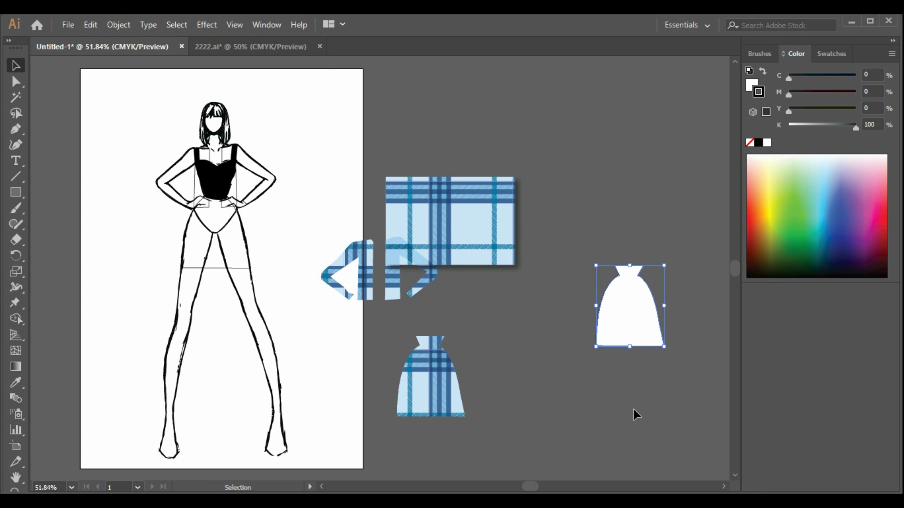
key("Delete")
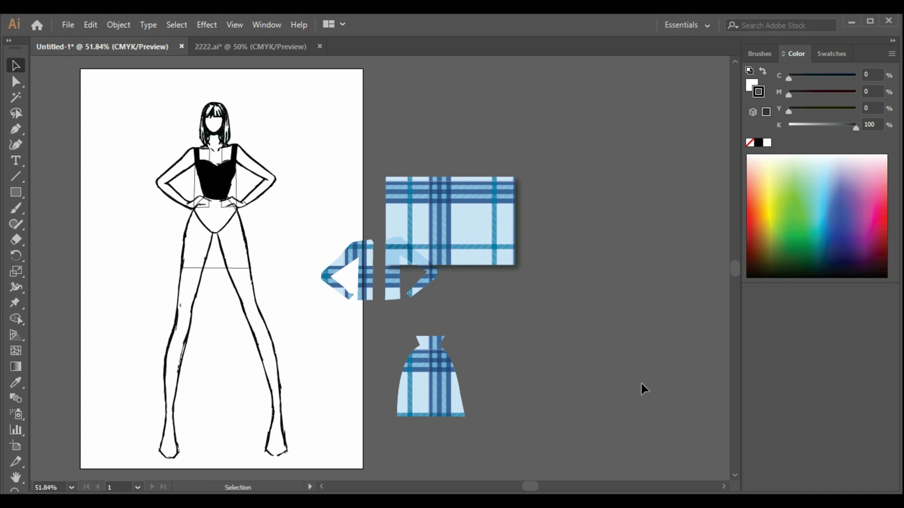
- Test the plaid skirt on the figure, set it aside, and place the white skirt back over the hips at the front of the stack
left_click_drag(455, 419, 574, 379)
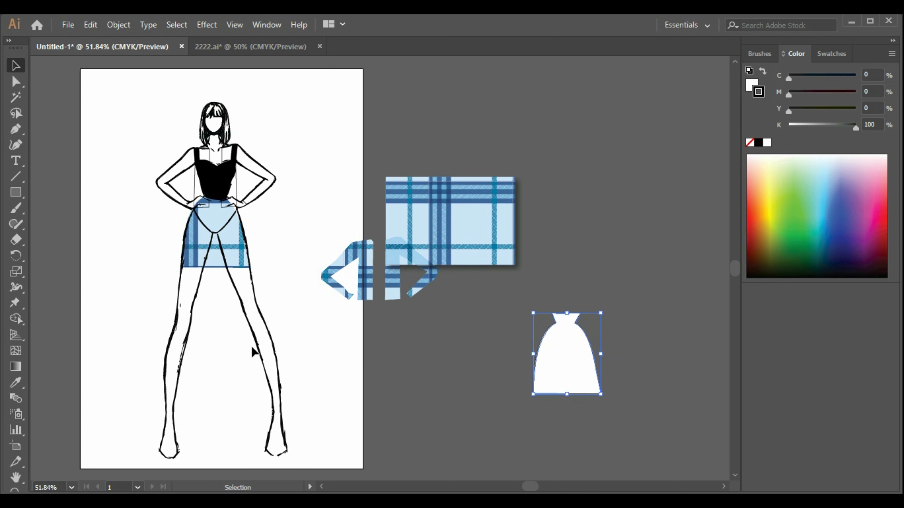
left_click_drag(216, 254, 380, 367)
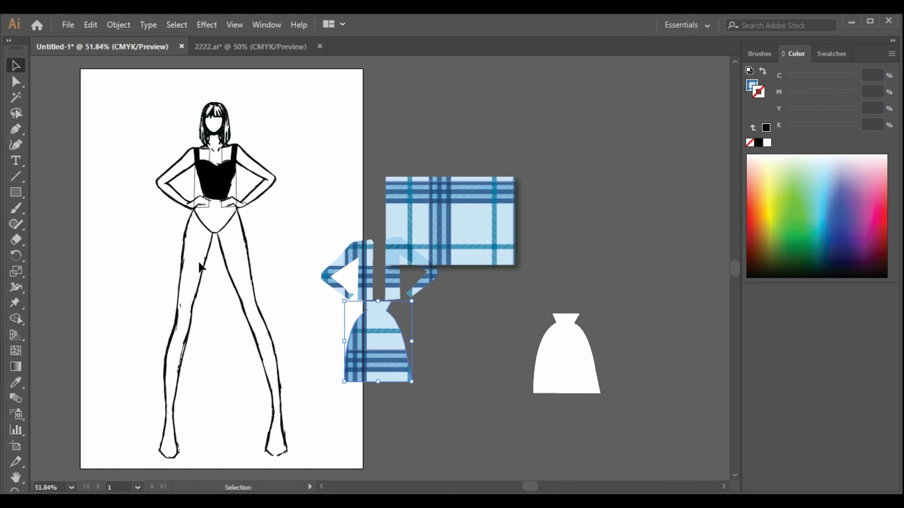
left_click(557, 385)
right_click(554, 391)
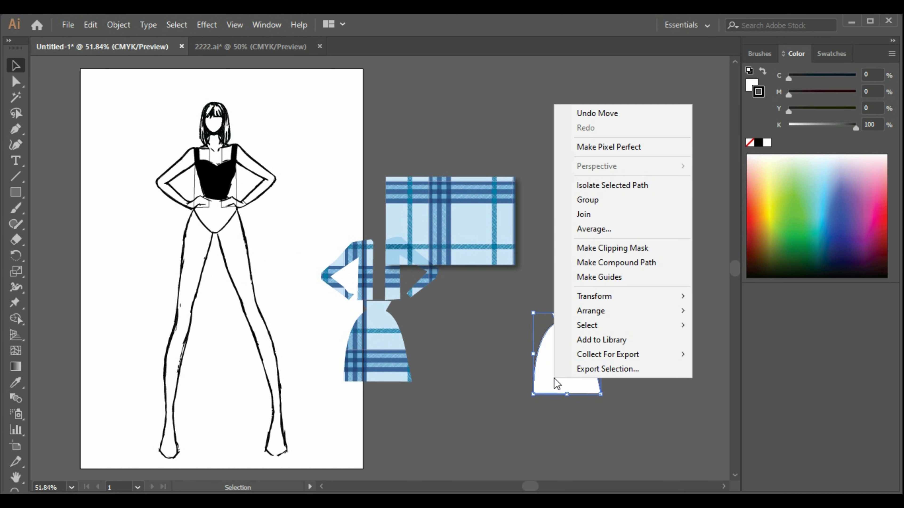
mouse_move(604, 310)
left_click(710, 313)
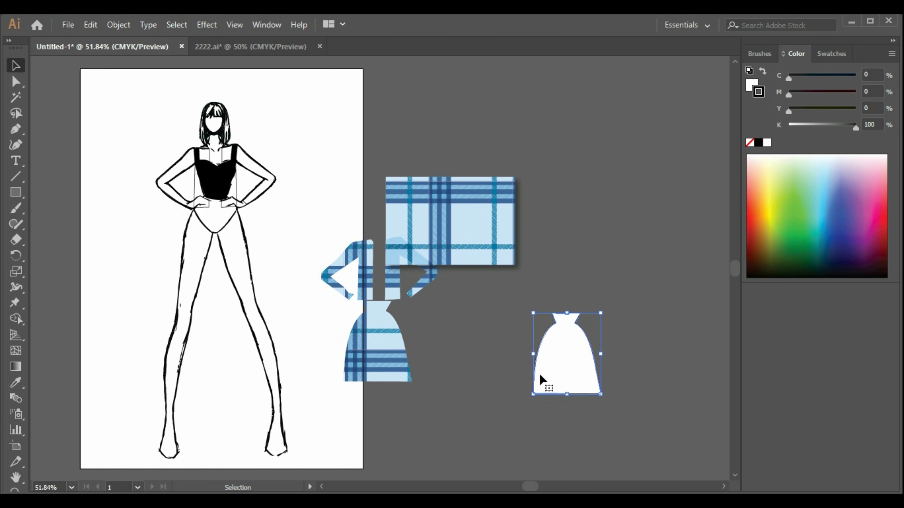
left_click_drag(538, 372, 208, 252)
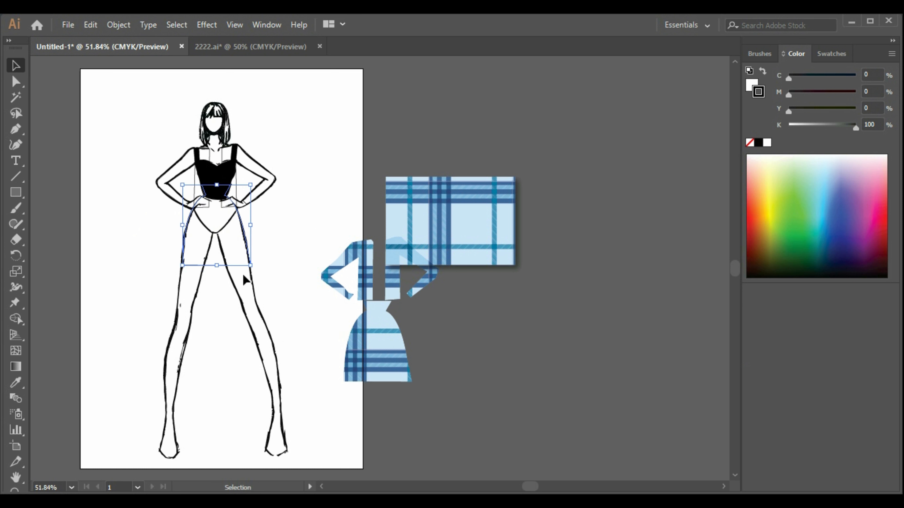
- Set the fill of the skirt on the figure to black
right_click(238, 252)
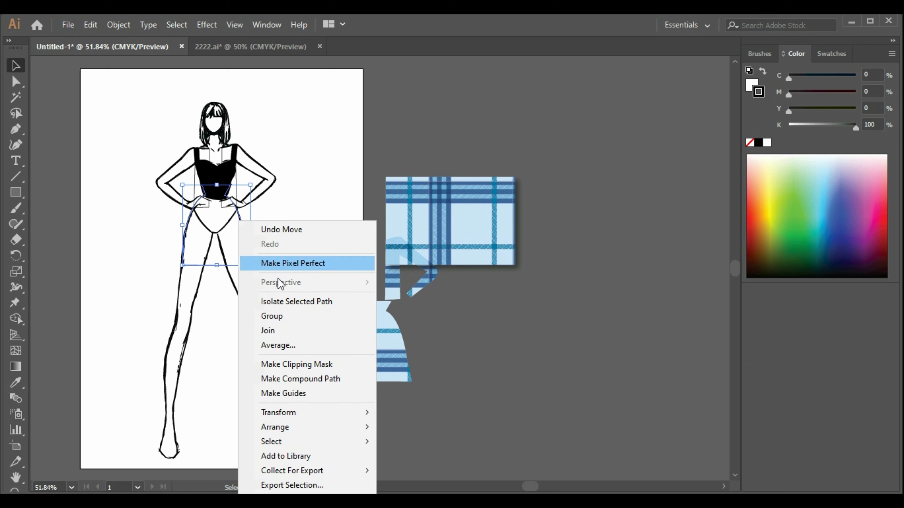
left_click(758, 144)
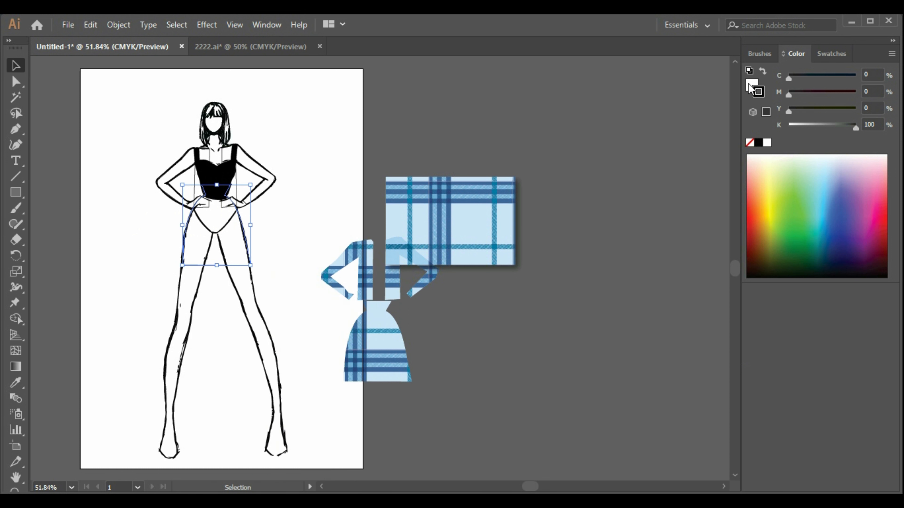
left_click(760, 144)
left_click(511, 318)
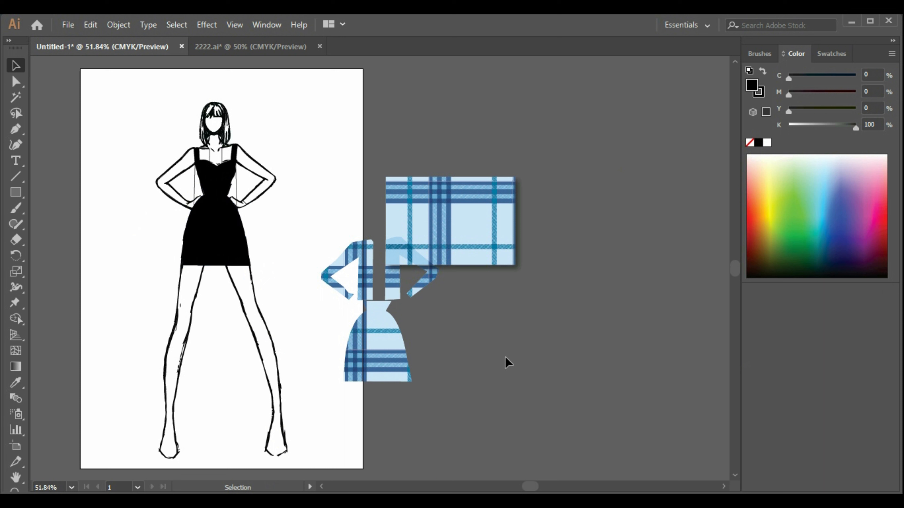
- Try to lay the plaid skirt over the black skirt by bringing it to the front, and move it back off the hips
left_click_drag(250, 242, 219, 246)
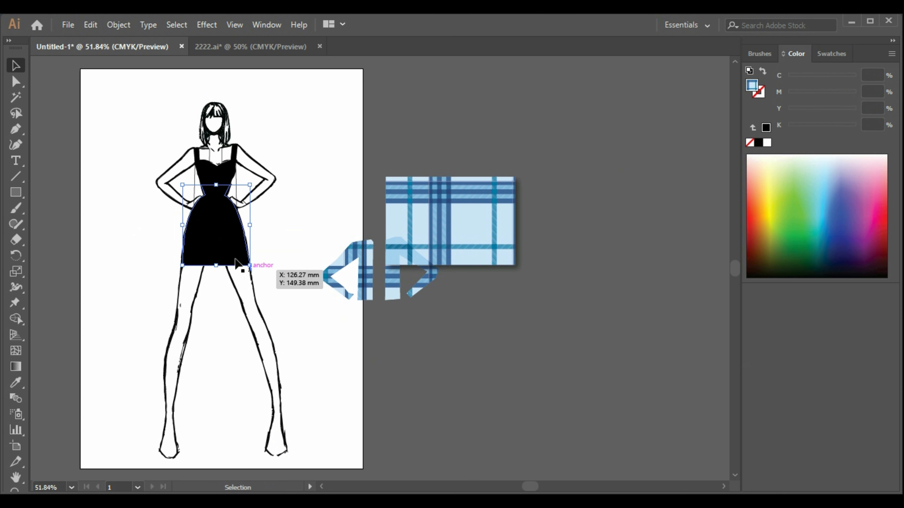
right_click(213, 269)
mouse_move(288, 427)
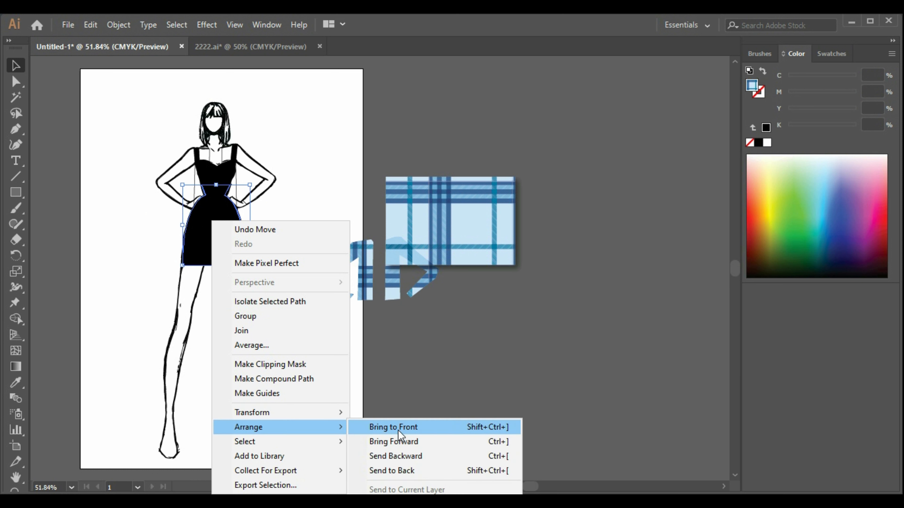
left_click(398, 428)
left_click_drag(233, 237, 365, 381)
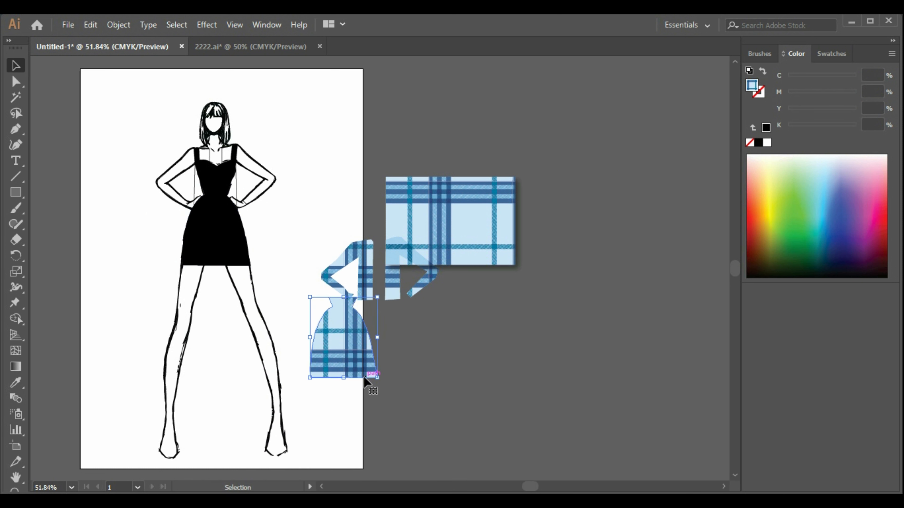
- Set the fill of the grouped outer garment on the figure to black
left_click(238, 194)
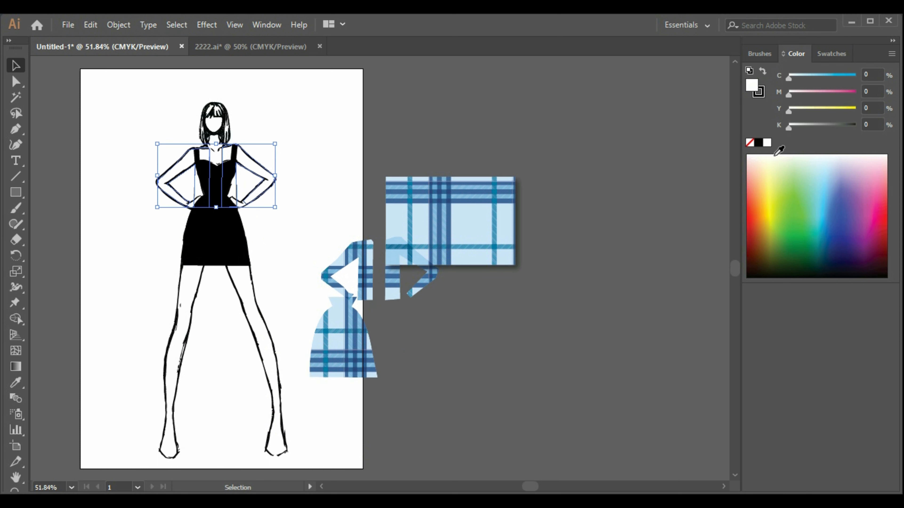
left_click(759, 143)
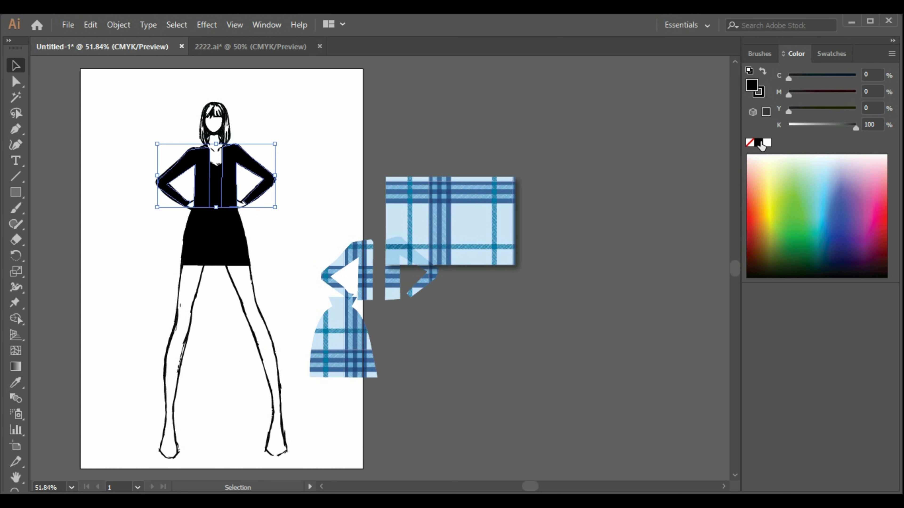
left_click(497, 361)
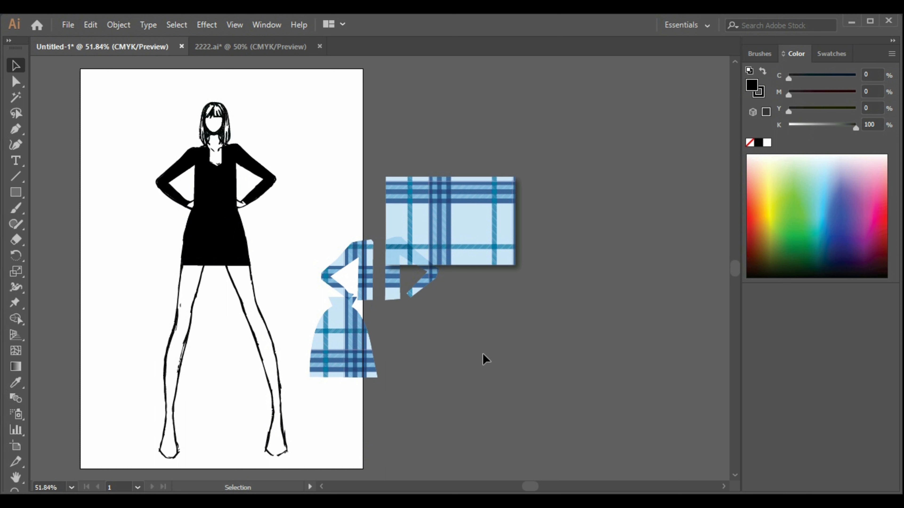
- Test the plaid outer garment on the figure, move it above the plaid swatch, and return the black garment to the body
left_click_drag(383, 283, 356, 249)
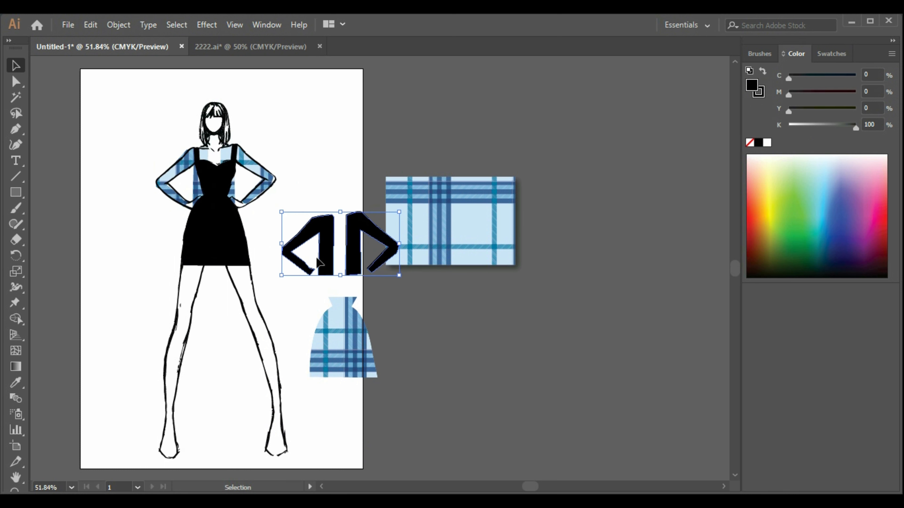
left_click_drag(249, 192, 248, 163)
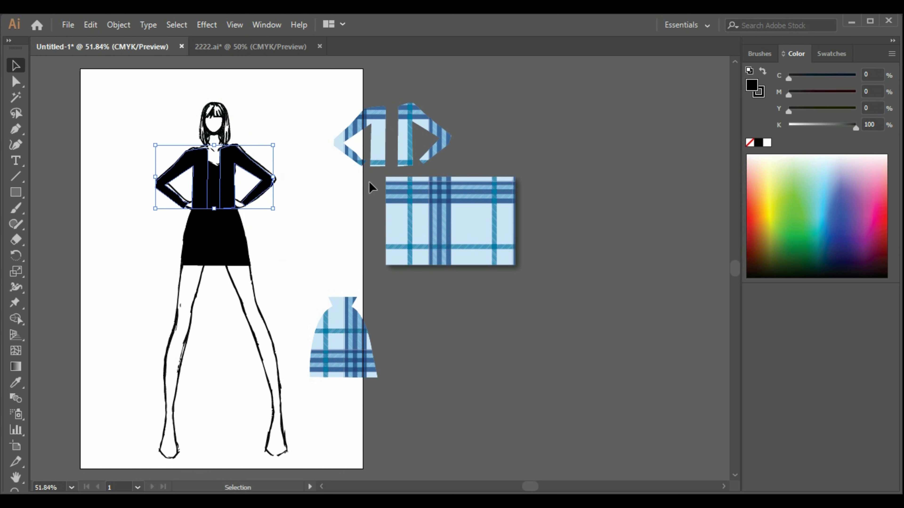
- Nudge the black outer garment in small increments until it lines up with the figure's shoulders, arms and waist
key("Up")
key("Up")
key("Up")
key("Up")
key("Up")
key("Up")
key("Up")
key("Up")
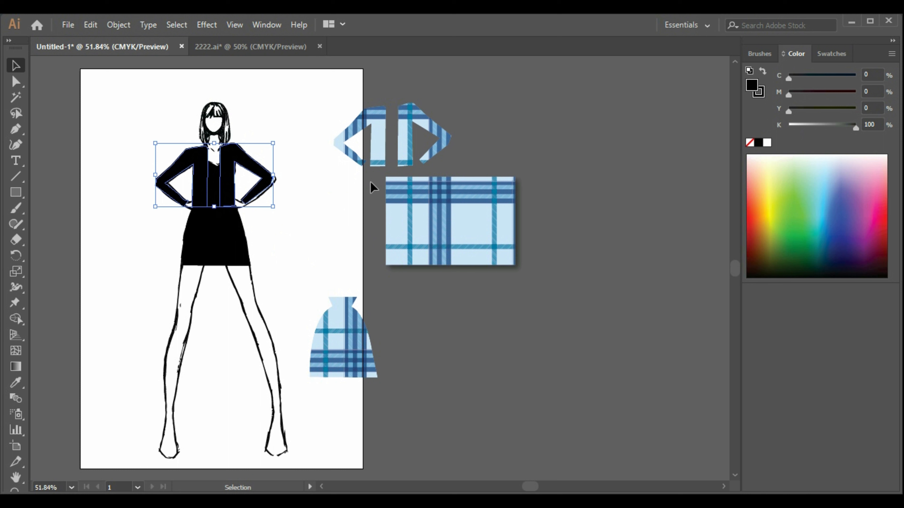
key("Right")
key("Right")
key("Right")
key("Right")
key("Right")
key("Right")
key("Down")
key("Down")
key("Down")
key("Down")
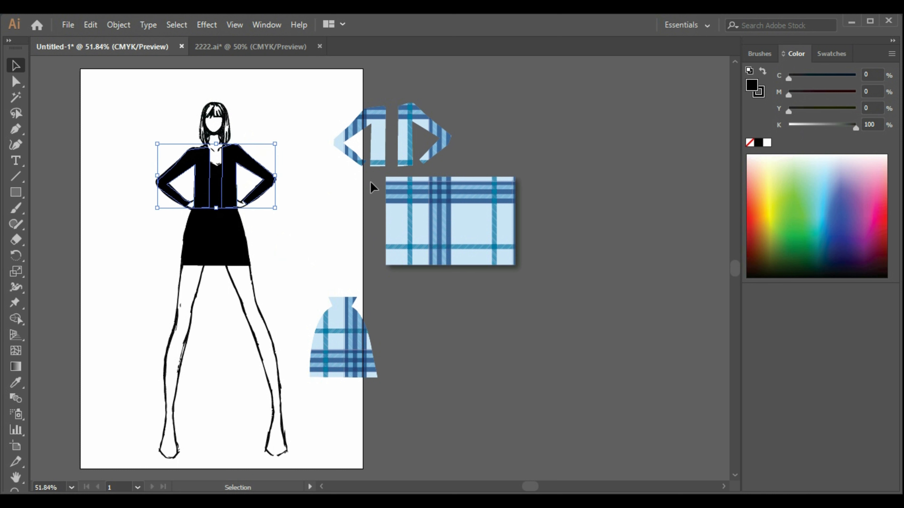
key("Left")
key("Left")
- Send the black outer garment backward one level in the stacking order
right_click(268, 168)
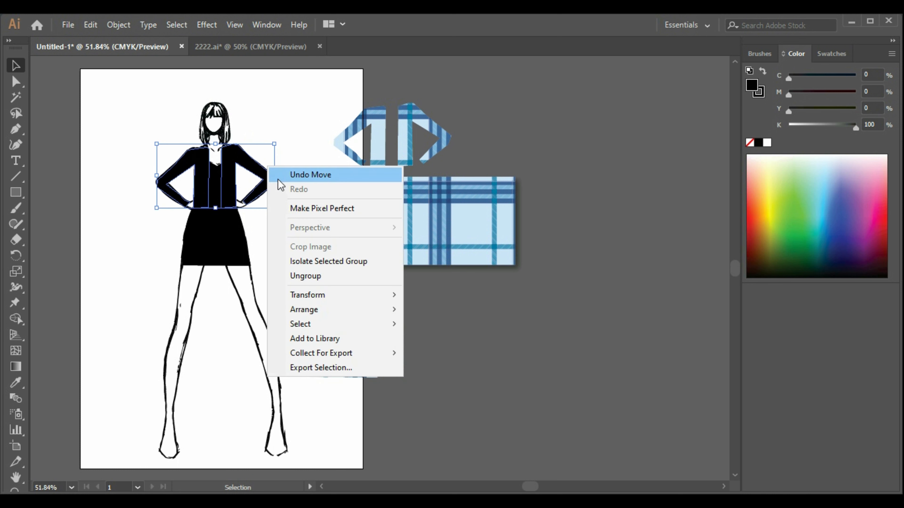
mouse_move(347, 309)
left_click(470, 338)
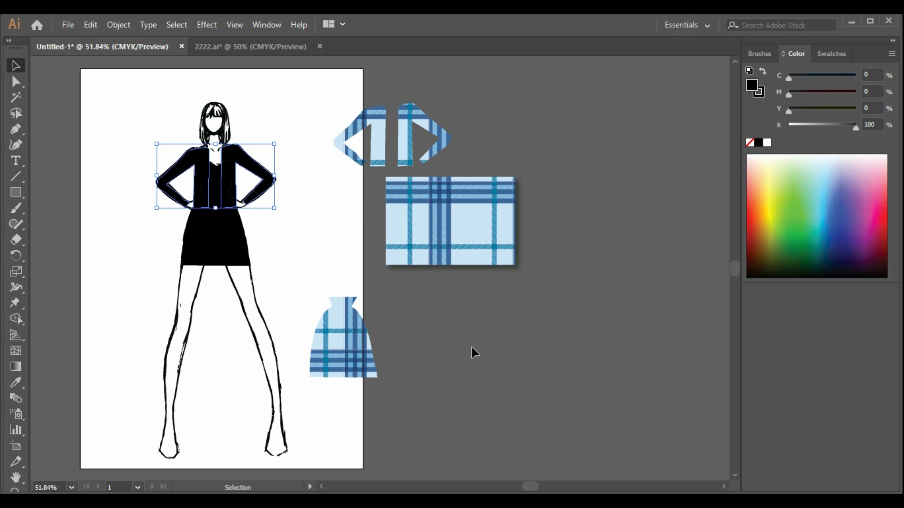
left_click(292, 279)
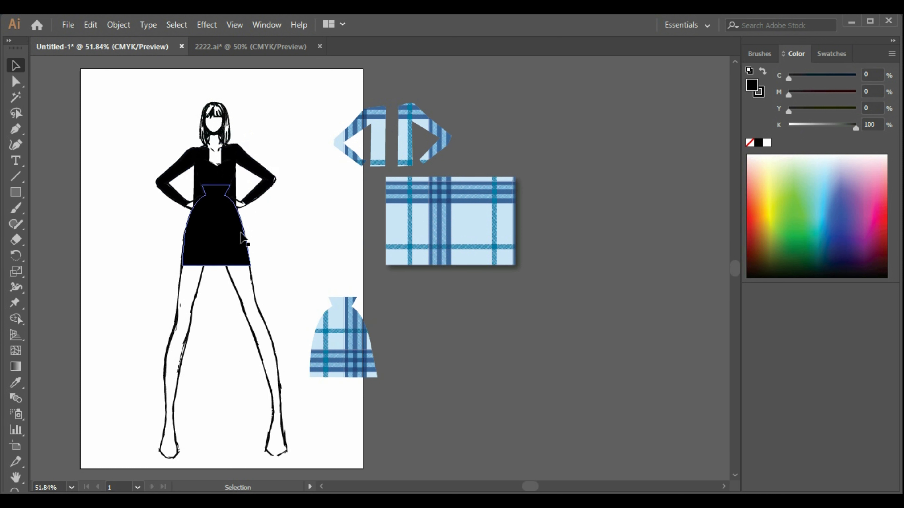
left_click(252, 198)
left_click(343, 254)
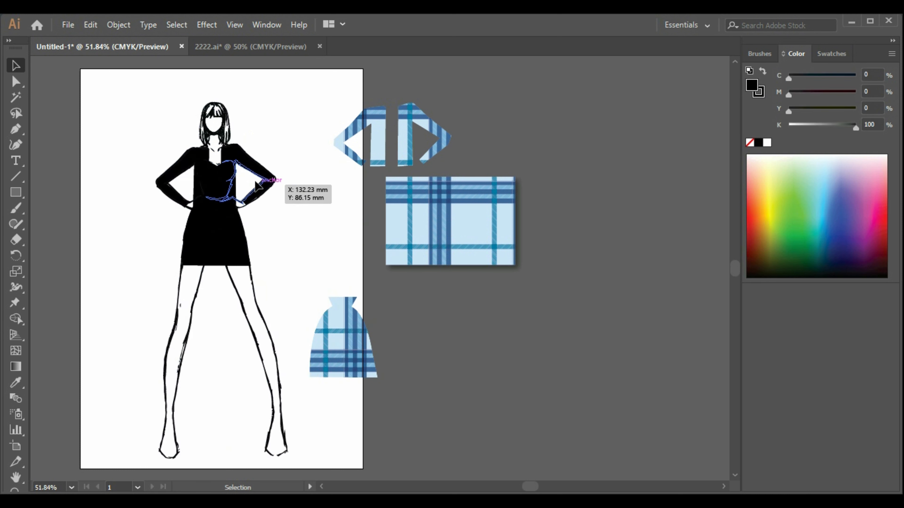
left_click(259, 187)
left_click(279, 198)
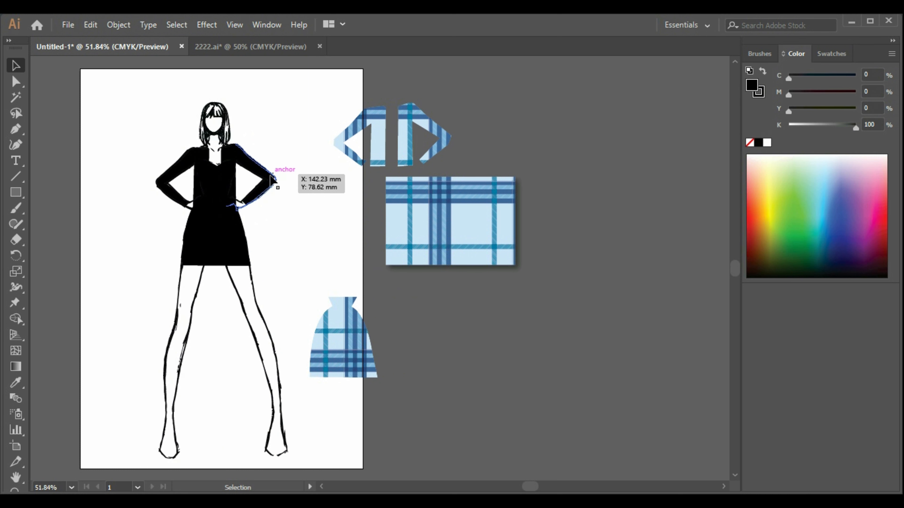
left_click(271, 186)
- Send the black skirt on the figure to the back of the stacking order
left_click(225, 253)
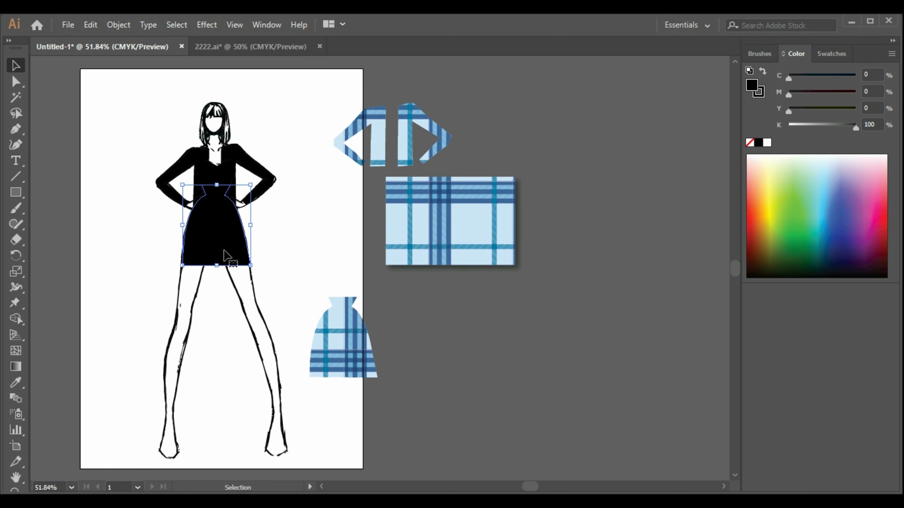
right_click(223, 250)
mouse_move(341, 425)
left_click(432, 472)
left_click(409, 398)
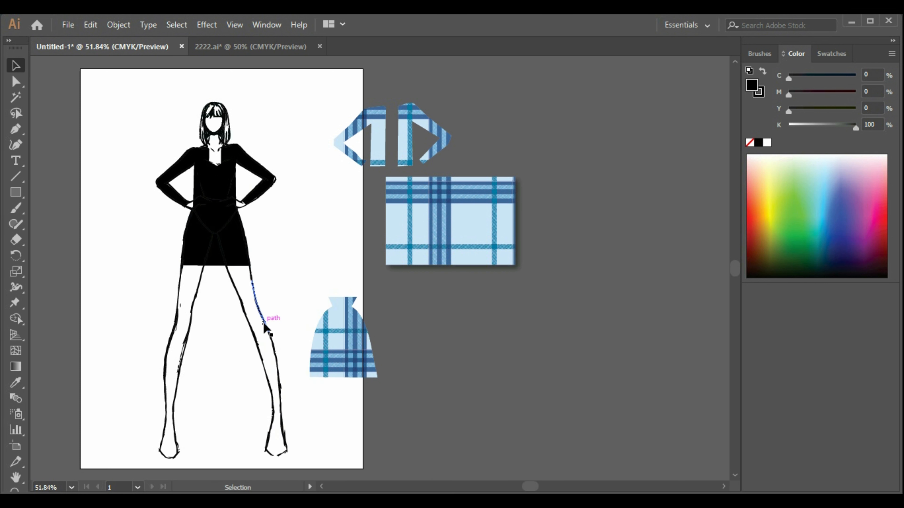
- Try laying the plaid skirt over the black skirt on the figure and bringing it to the front
left_click_drag(349, 335, 227, 224)
right_click(225, 222)
mouse_move(344, 431)
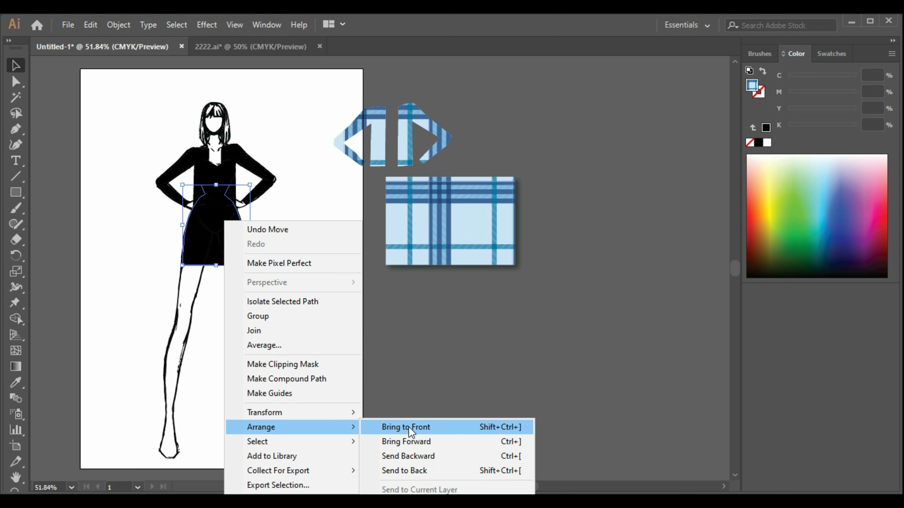
left_click(409, 427)
- Send the figure's line art to the back, and move the plaid skirt off the hips to below the plaid swatch
left_click(293, 344)
right_click(274, 341)
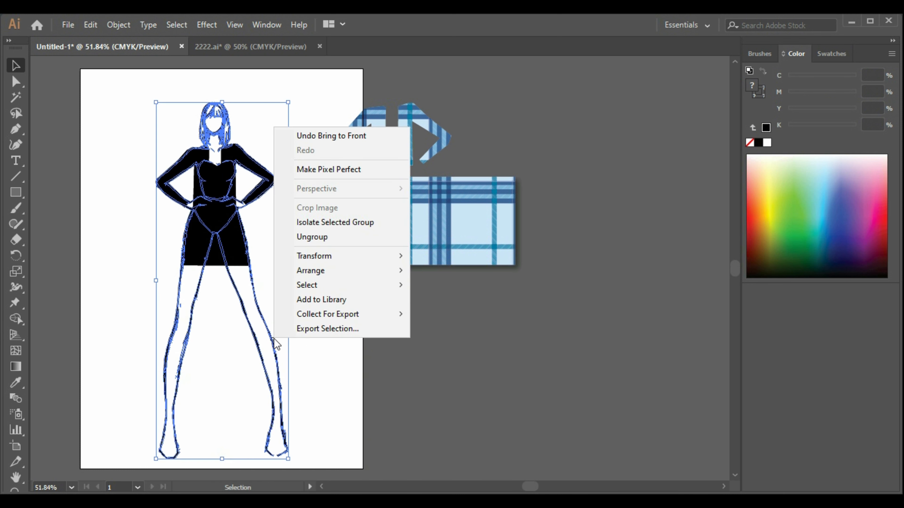
mouse_move(387, 276)
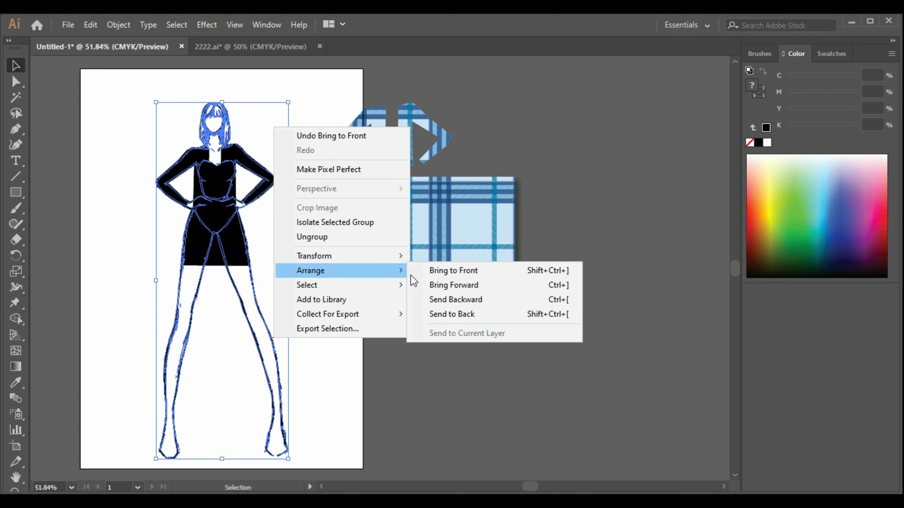
left_click(470, 318)
left_click(347, 322)
left_click_drag(241, 252, 461, 341)
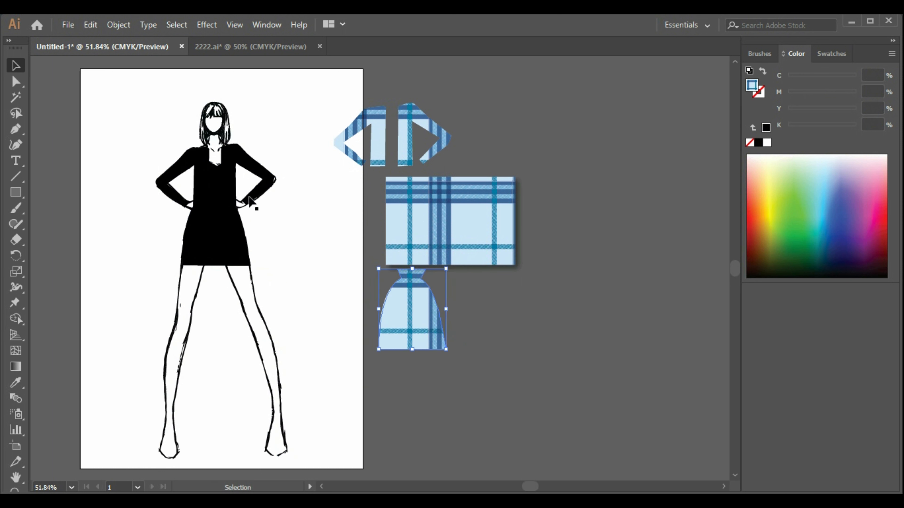
- Fill the bodice on the figure with the plaid sampled from the swatch using the Eyedropper
left_click(217, 173)
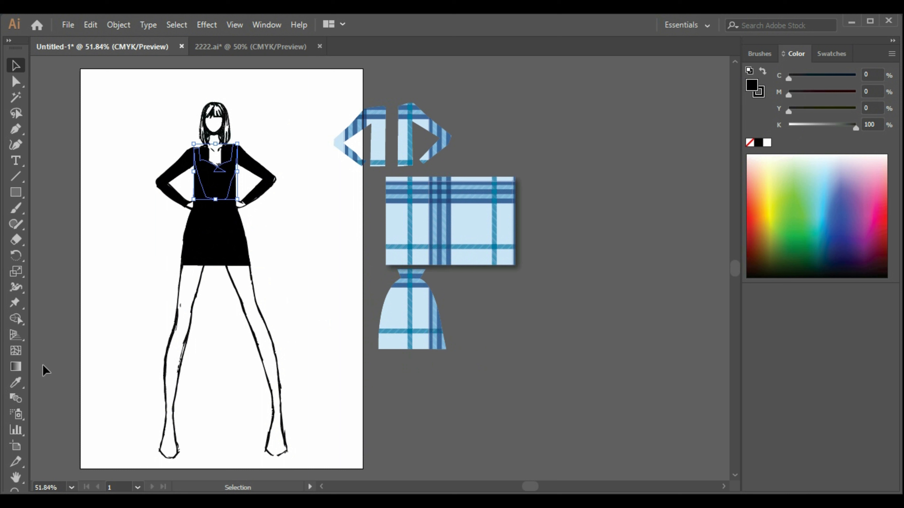
left_click(15, 383)
left_click(455, 223)
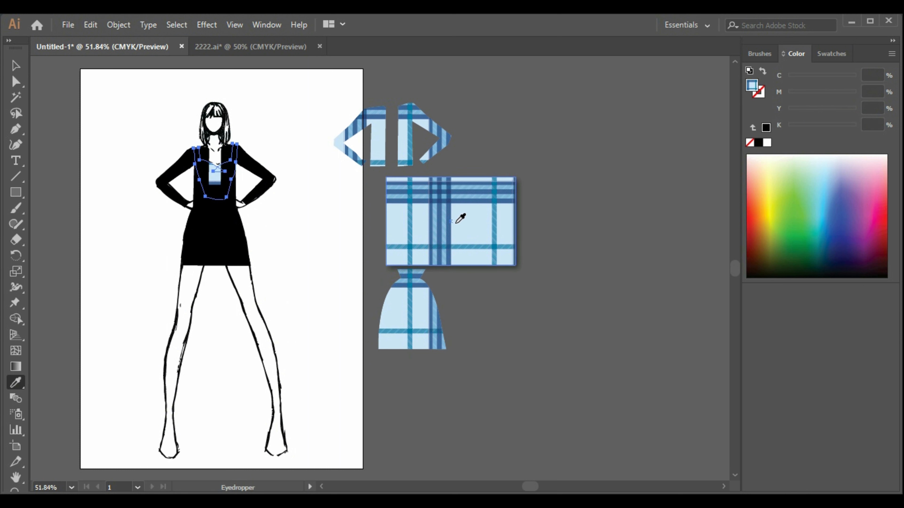
left_click(14, 71)
left_click(351, 292)
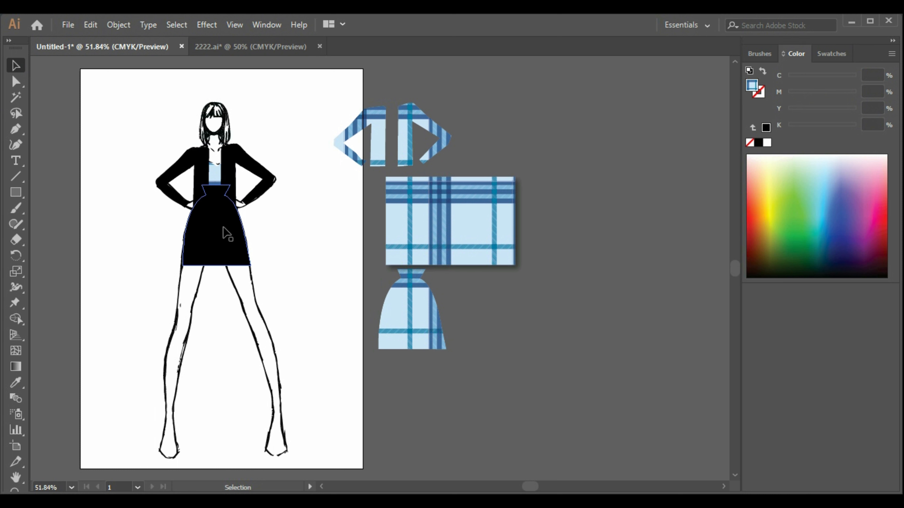
- Move the black skirt off the hips to beside the legs, and fill the outer garment with plaid sampled from the swatch
left_click_drag(223, 228, 302, 293)
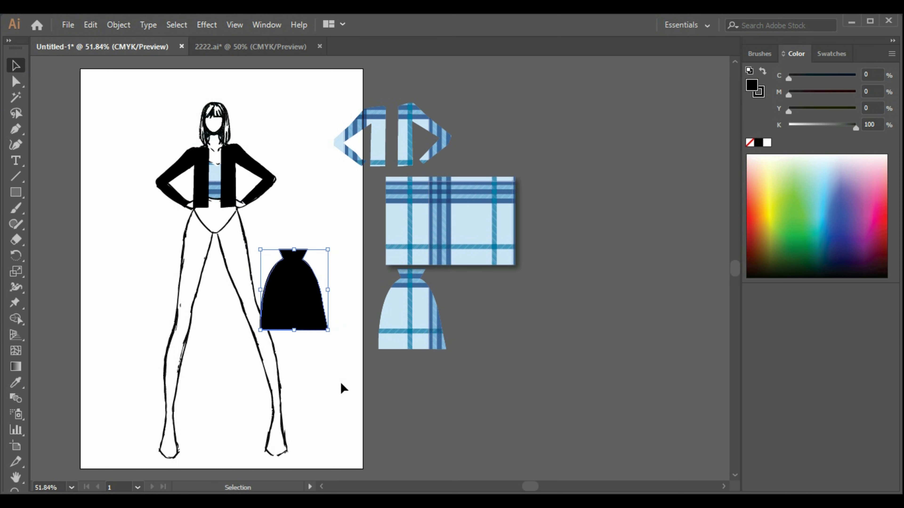
left_click(243, 209)
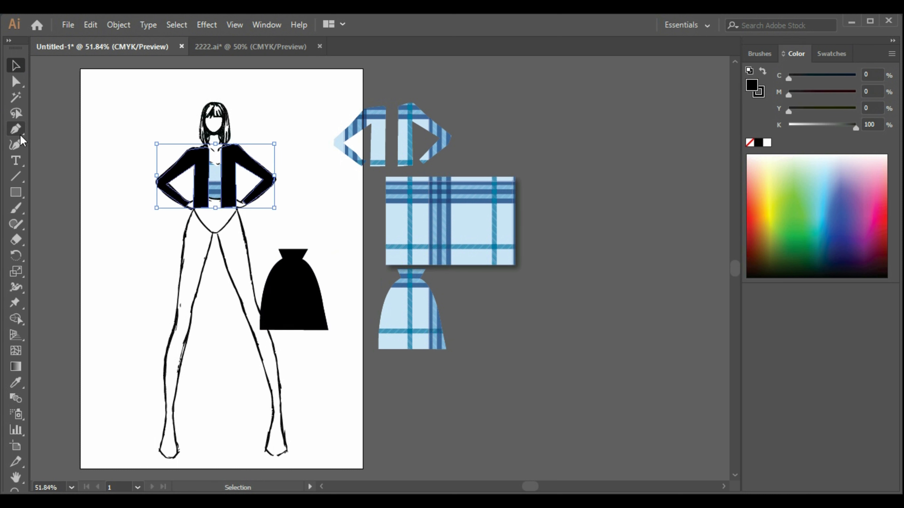
left_click(16, 382)
left_click(453, 226)
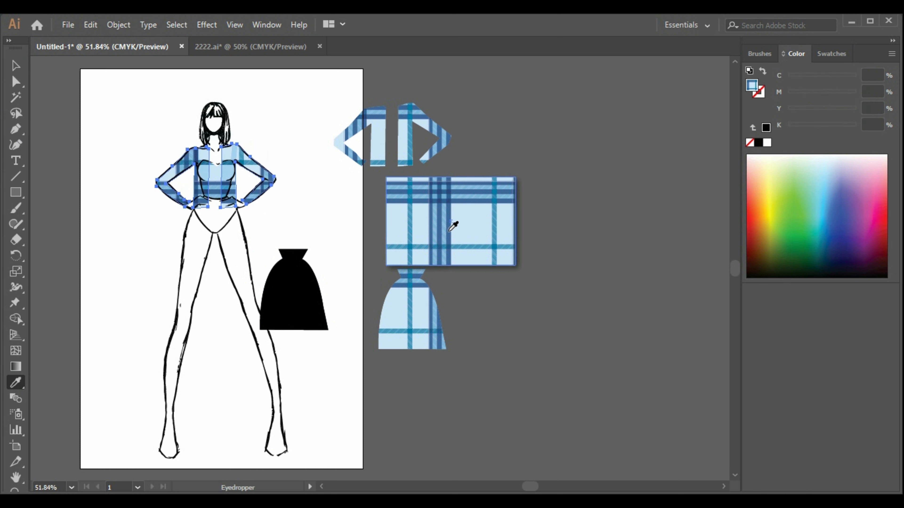
left_click(15, 65)
left_click(103, 143)
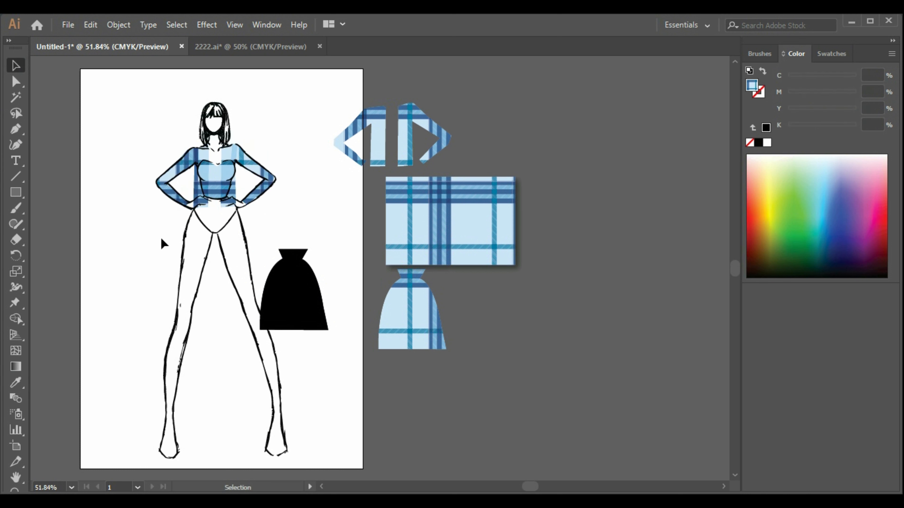
- Set the stroke of the plaid outer garment on the figure to black
left_click(188, 171)
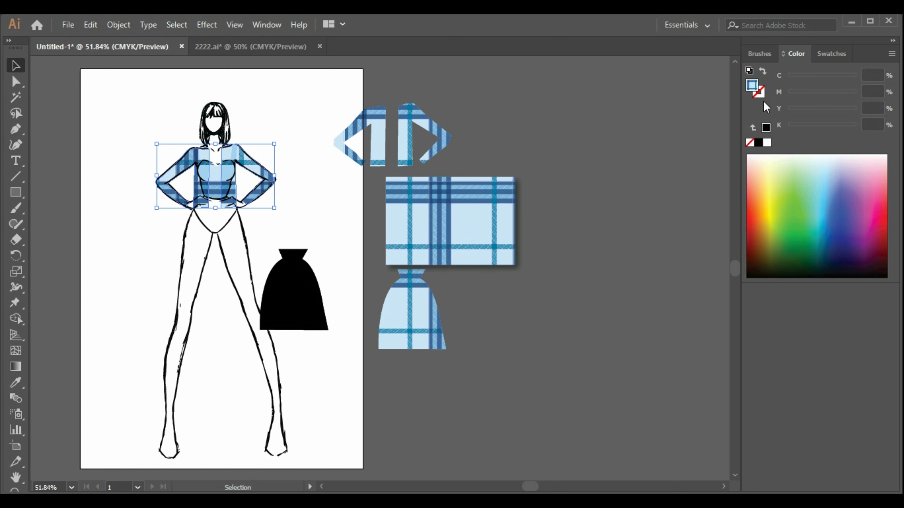
left_click(758, 143)
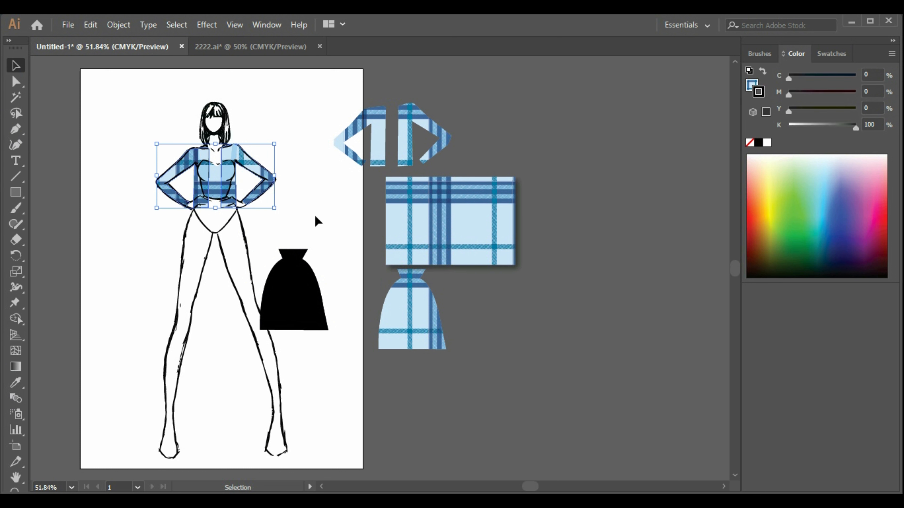
left_click(296, 218)
- Bring the plaid outer garment to the front of the stacking order
left_click(218, 184)
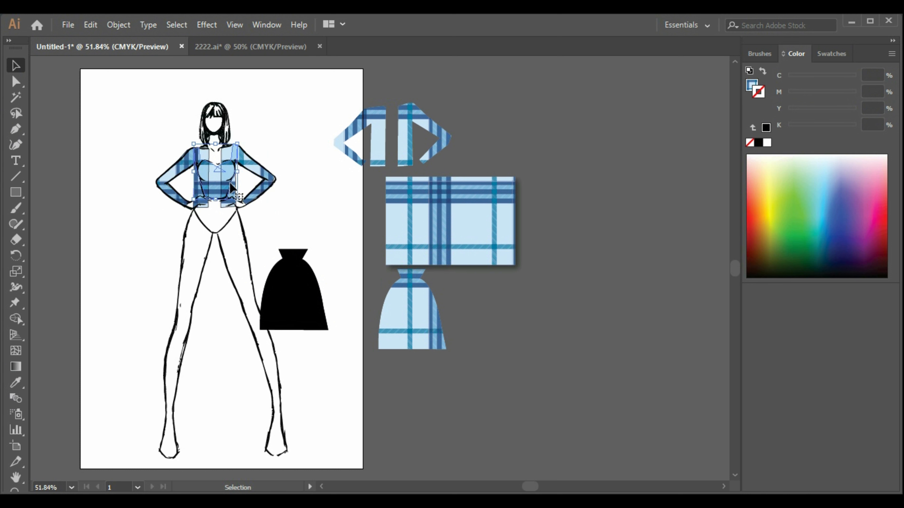
right_click(257, 167)
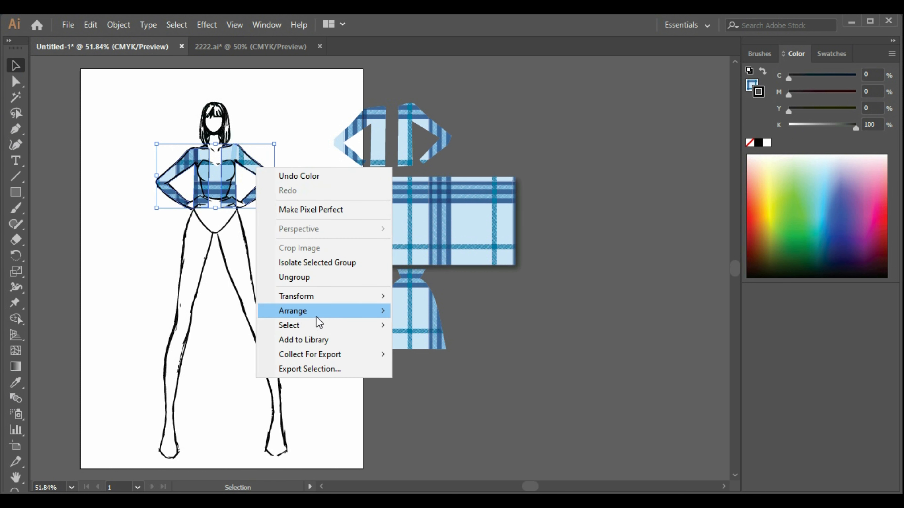
mouse_move(317, 311)
left_click(406, 311)
left_click(270, 226)
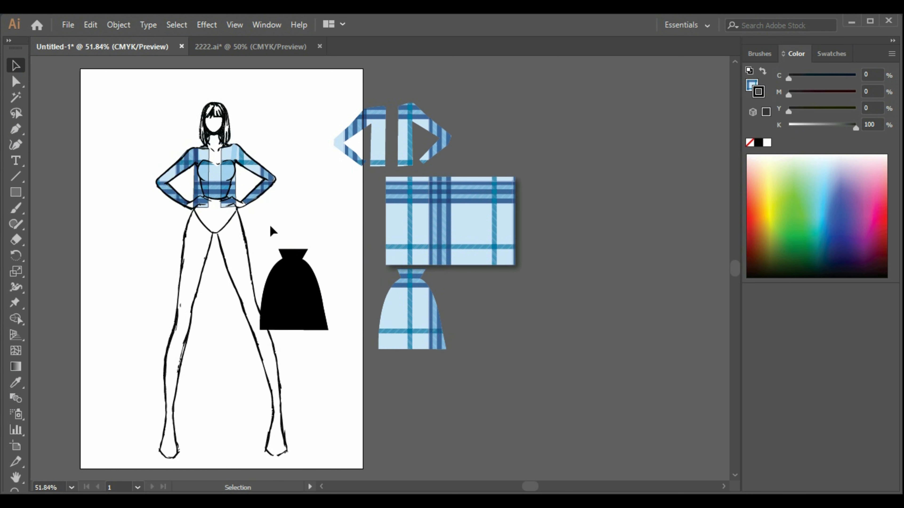
- Send the figure's line art to the back of the stacking order
left_click(221, 229)
right_click(221, 229)
mouse_move(328, 371)
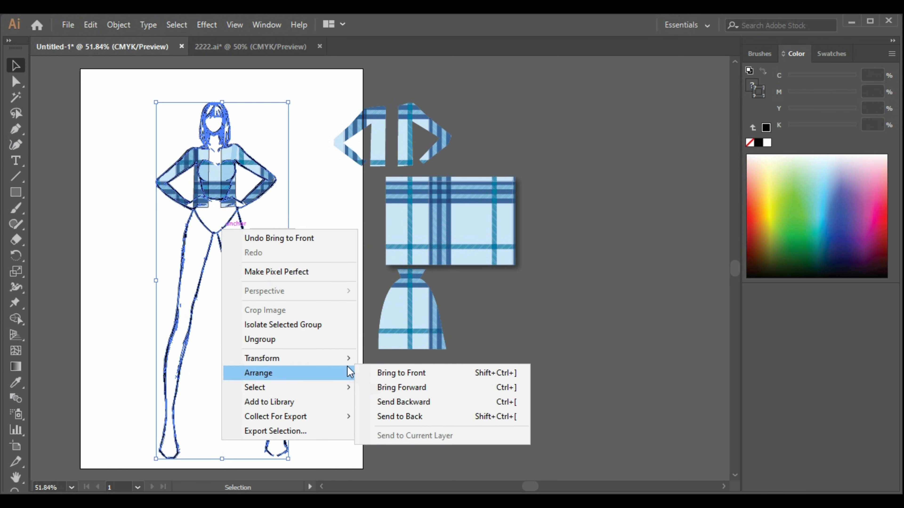
left_click(409, 416)
left_click(441, 397)
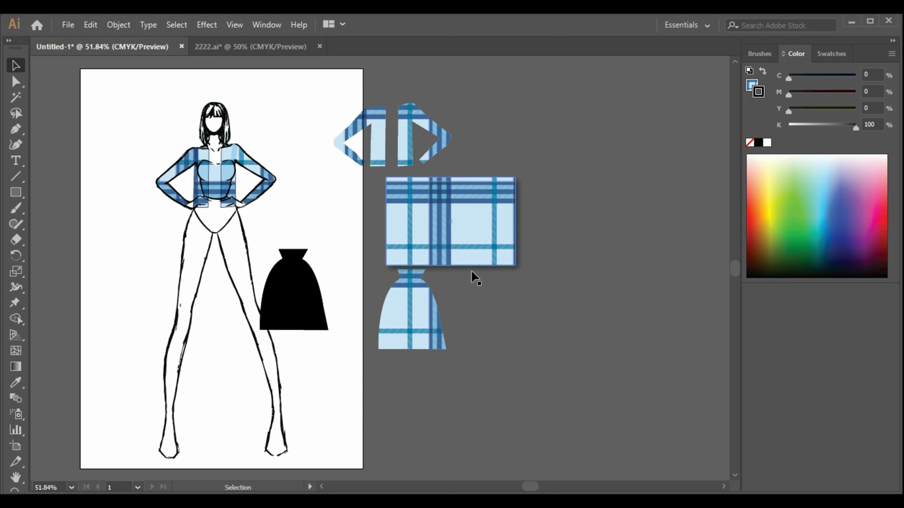
- Place the plaid skirt from below the swatch on the figure's hips
left_click_drag(410, 342, 215, 254)
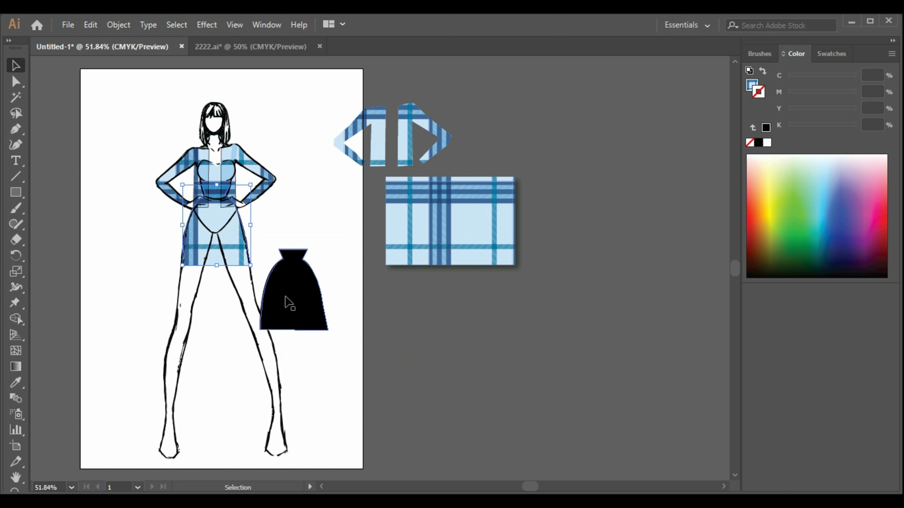
left_click(313, 208)
- Swap the fill and stroke of the bodice on the figure, and set its fill to black
left_click(218, 186)
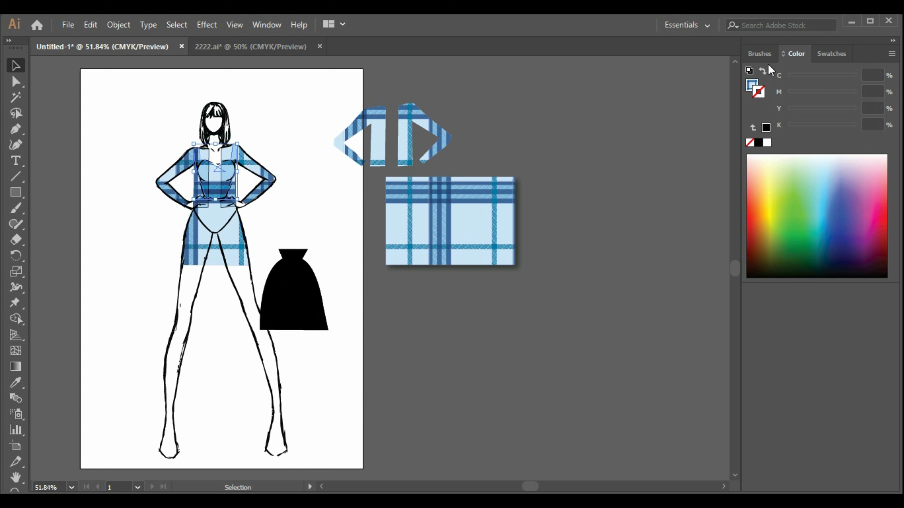
left_click(762, 71)
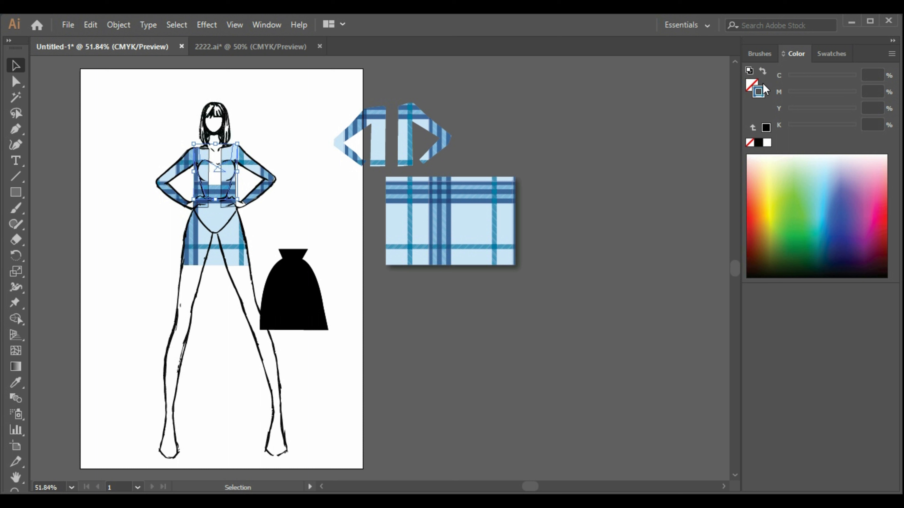
left_click(756, 146)
left_click(449, 340)
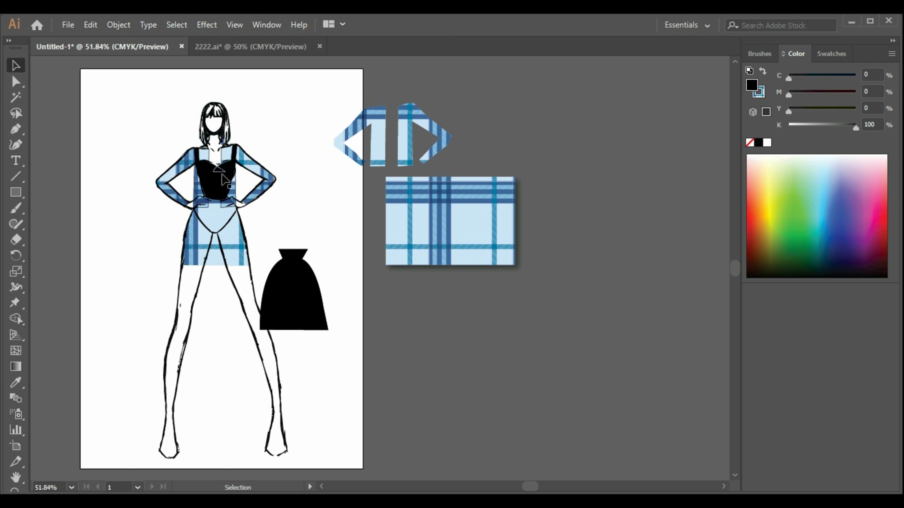
- Bring the plaid outer garment to the front, above the black bodice
left_click(228, 188)
right_click(234, 202)
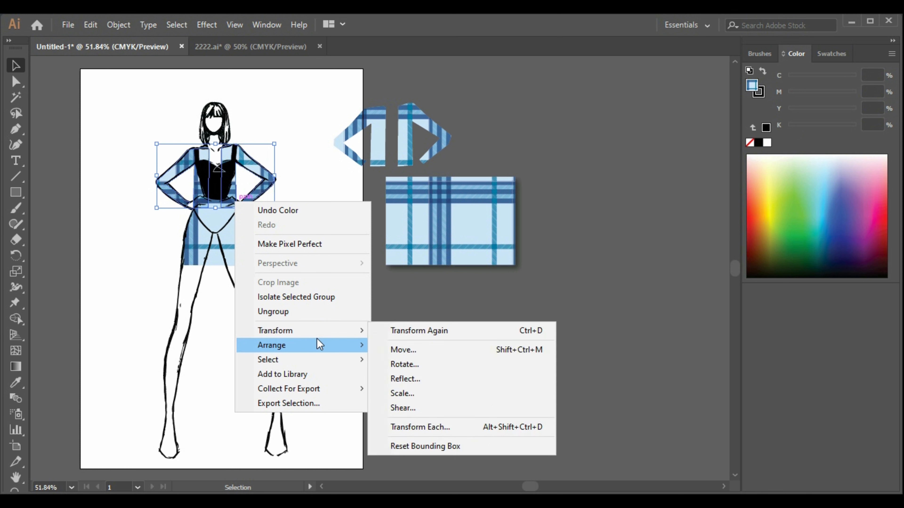
mouse_move(319, 344)
left_click(384, 343)
left_click(343, 269)
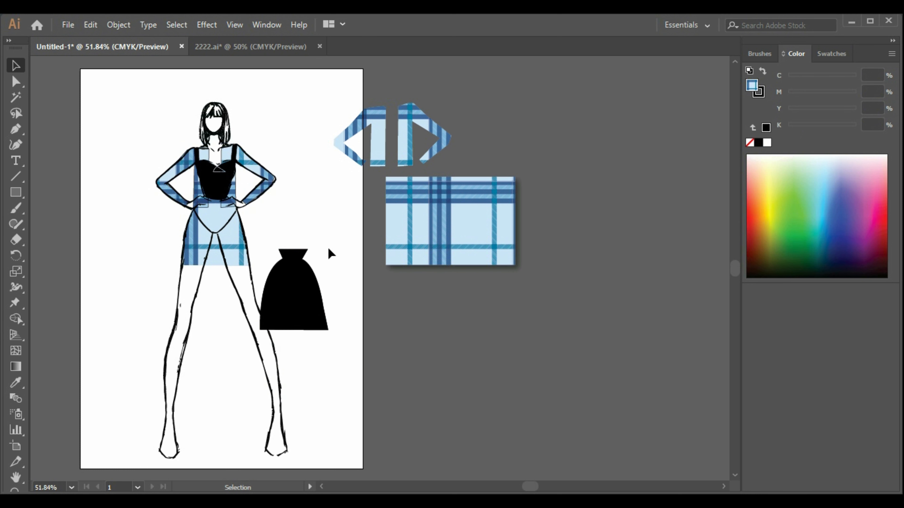
- Send the black bodice on the figure to the back of the stacking order
left_click(205, 185)
left_click(217, 183)
right_click(217, 183)
mouse_move(351, 387)
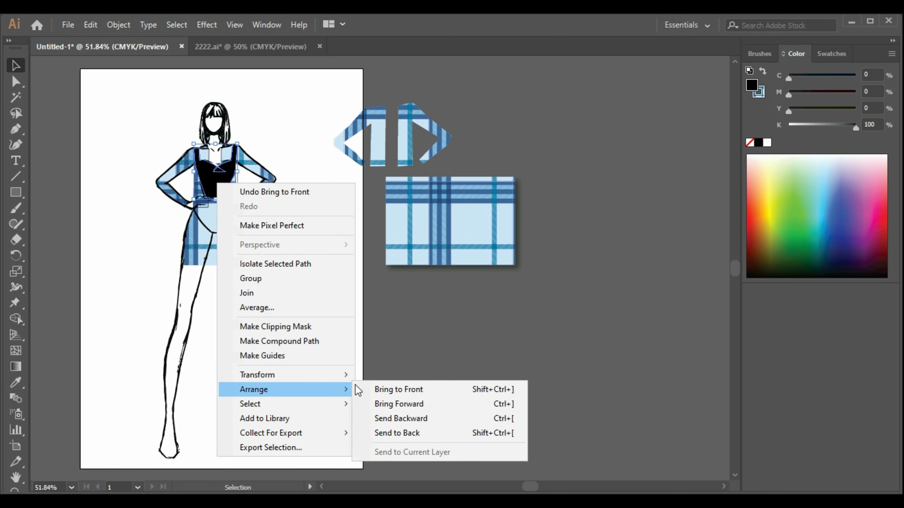
left_click(405, 433)
left_click(349, 307)
- Delete the spare black skirt beside the figure and give the plaid skirt on the figure a black outline
left_click(307, 317)
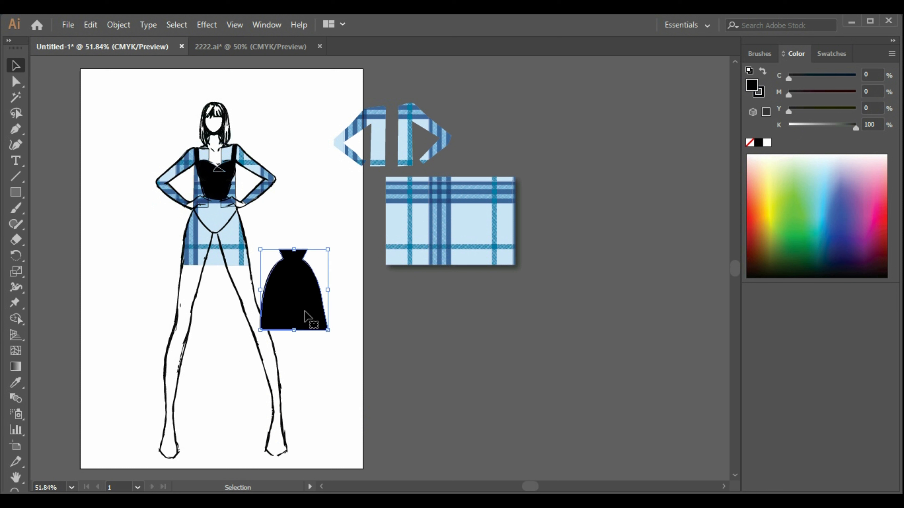
key("Delete")
left_click(236, 253)
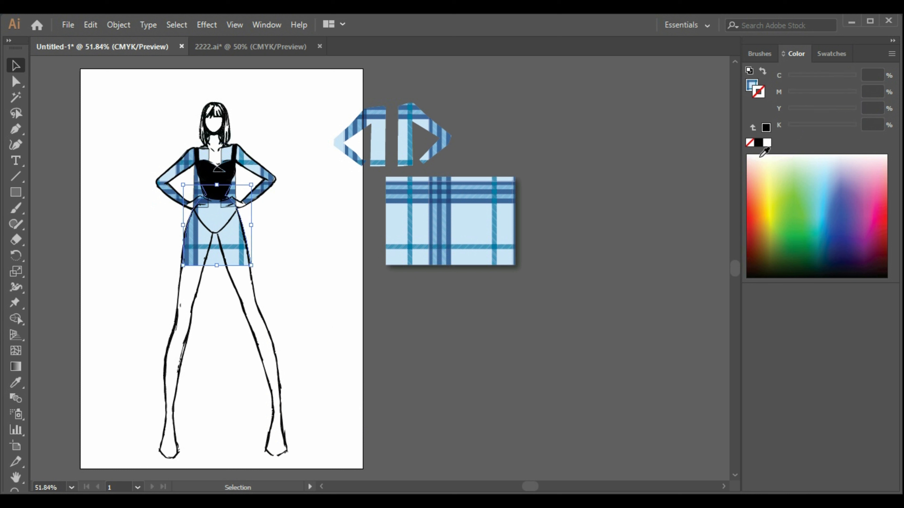
left_click(409, 319)
- Delete the plaid fabric swatch and the spare plaid sleeve pieces lying outside the artboard
left_click(413, 253)
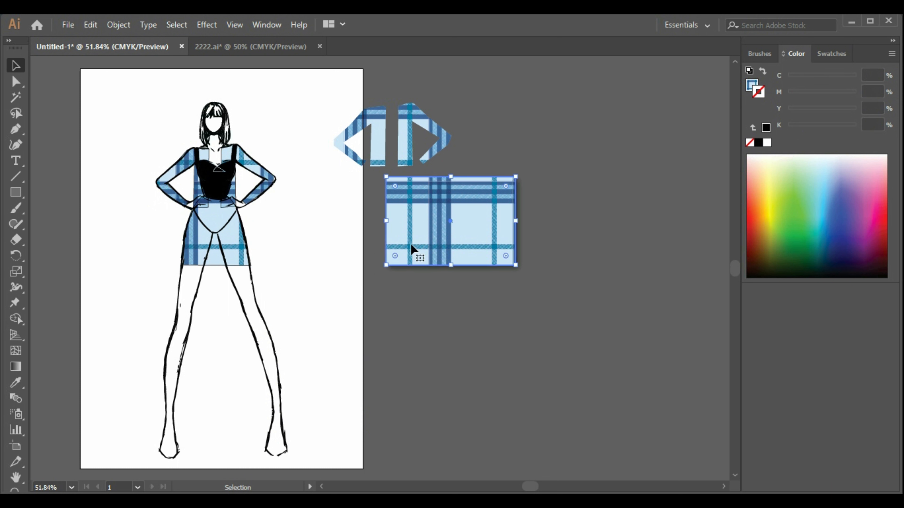
key("Delete")
left_click(376, 154)
key("Delete")
- Show the available brushes and move the figure outline off the artboard, leaving the garments in place
left_click(236, 240)
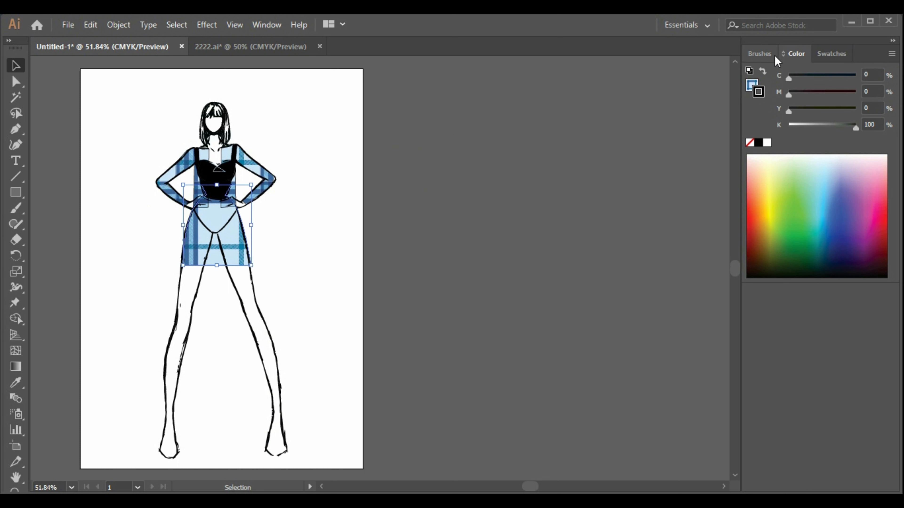
left_click(764, 55)
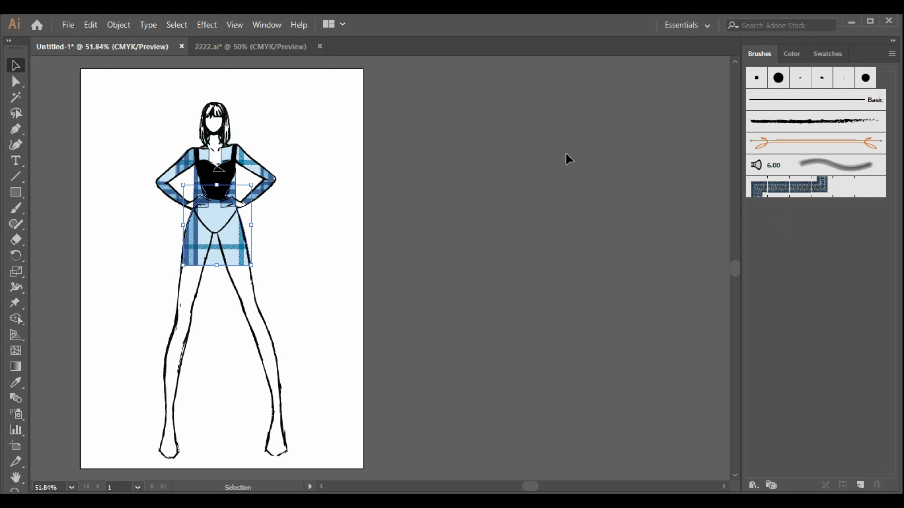
left_click(537, 162)
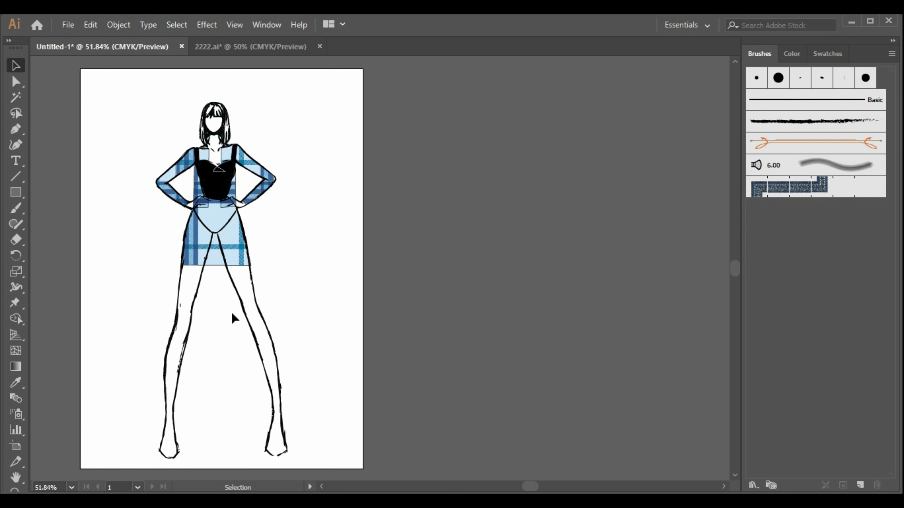
left_click_drag(245, 307, 573, 320)
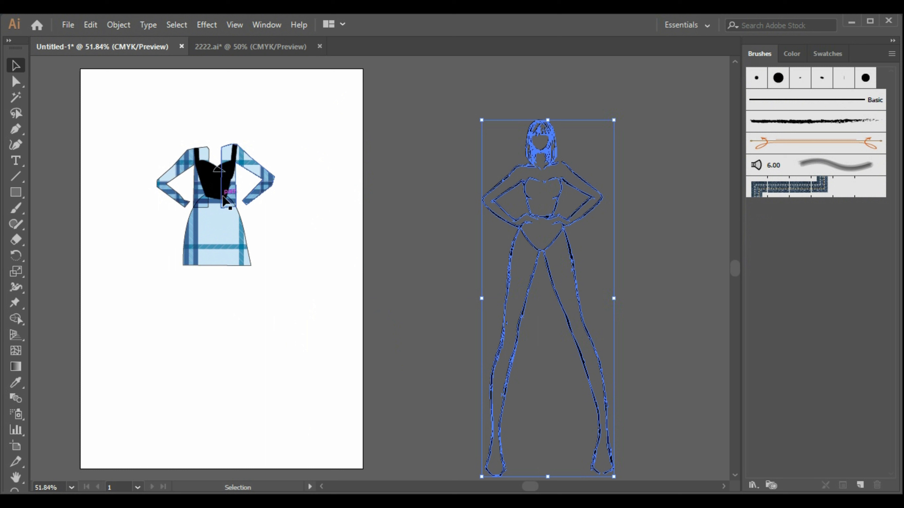
left_click(225, 183)
left_click(322, 234)
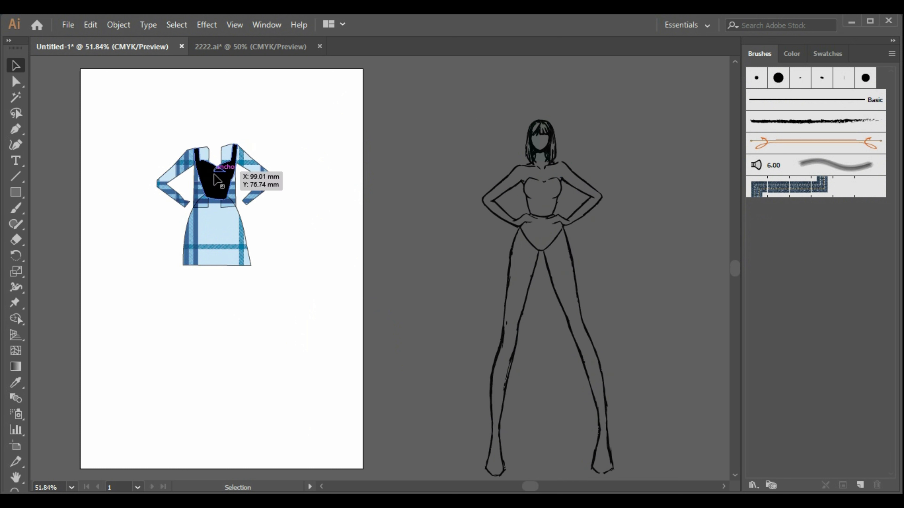
- Send the black bodice one level backward in the garment stack
right_click(217, 179)
mouse_move(305, 381)
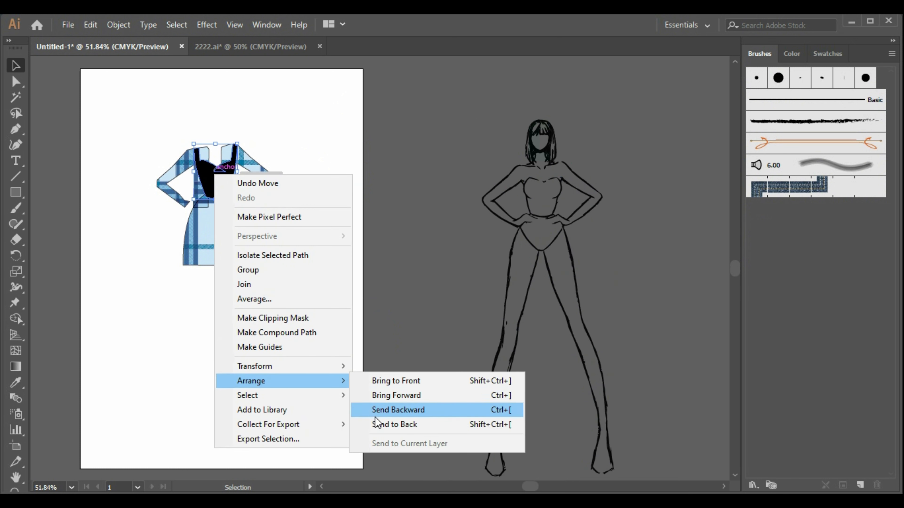
left_click(375, 413)
left_click(335, 374)
- Bring the plaid skirt and the plaid outer garment together to the front of the stacking order
left_click(217, 217)
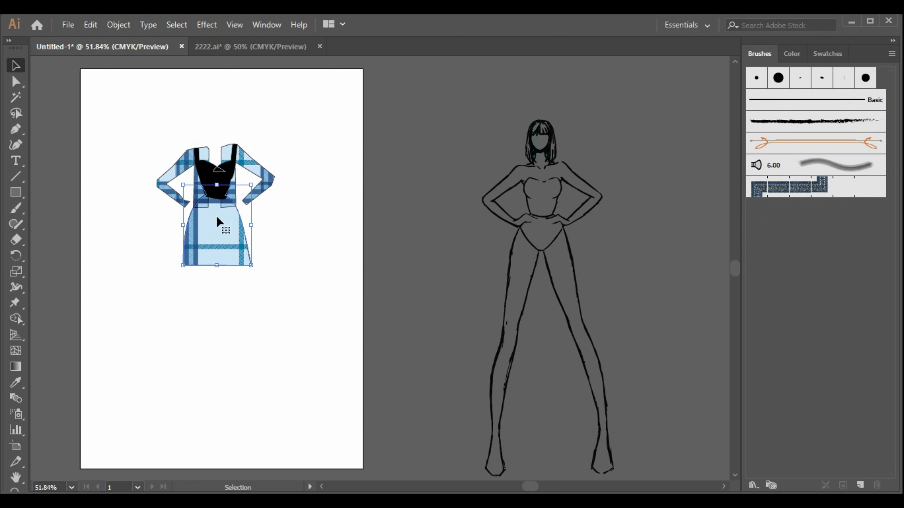
left_click(246, 160, "shift")
right_click(244, 159)
mouse_move(333, 290)
left_click(406, 289)
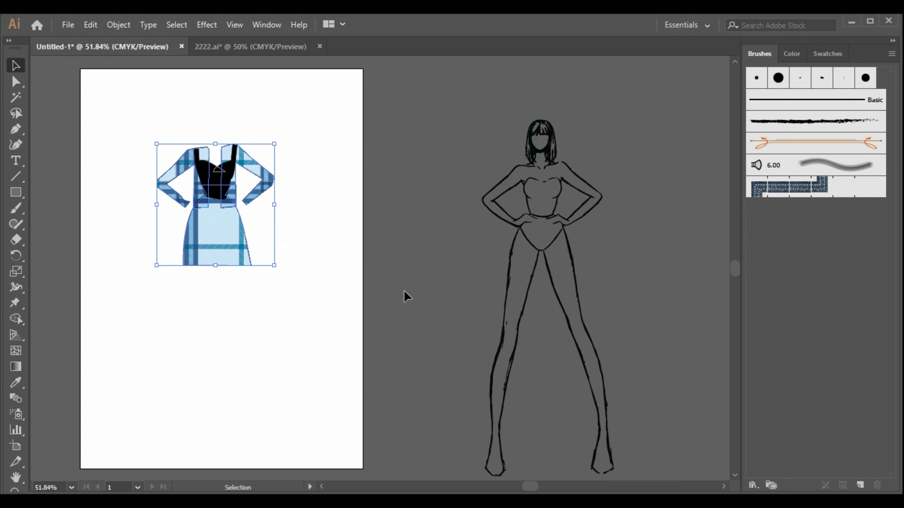
left_click(312, 302)
- Copy the figure outline from the 2222.ai document into the Untitled-1 document, beside the garments
left_click(275, 46)
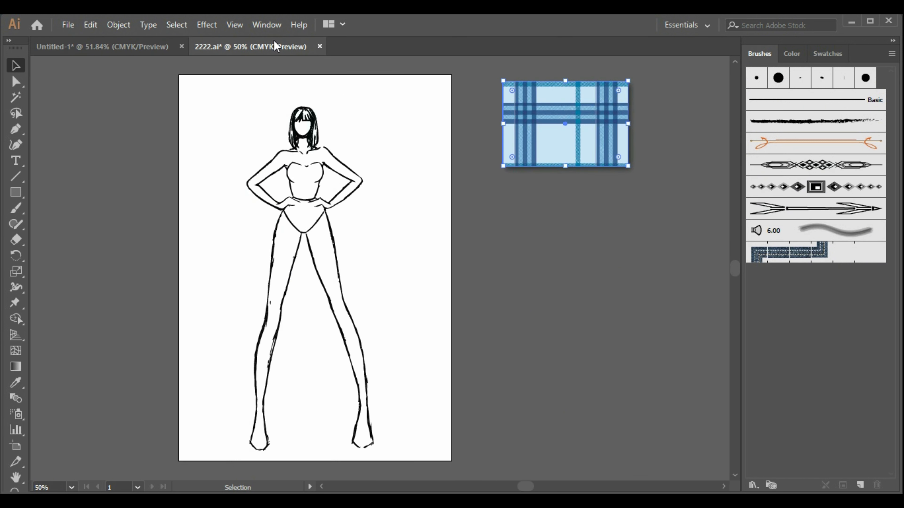
left_click(325, 213)
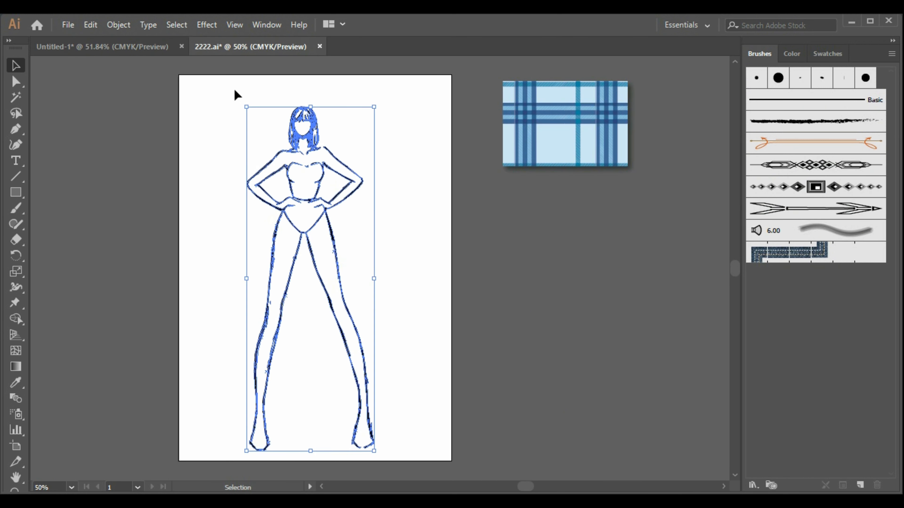
left_click_drag(157, 46, 407, 270)
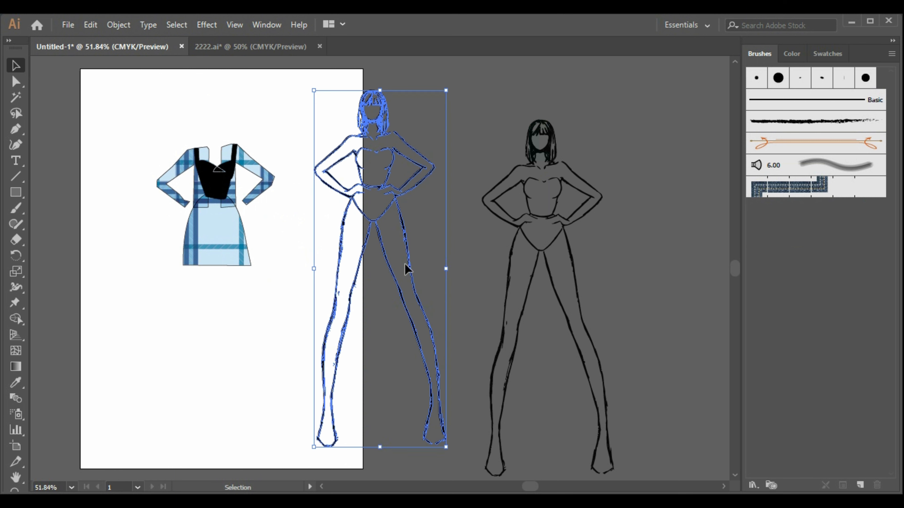
left_click(451, 275)
left_click(371, 199)
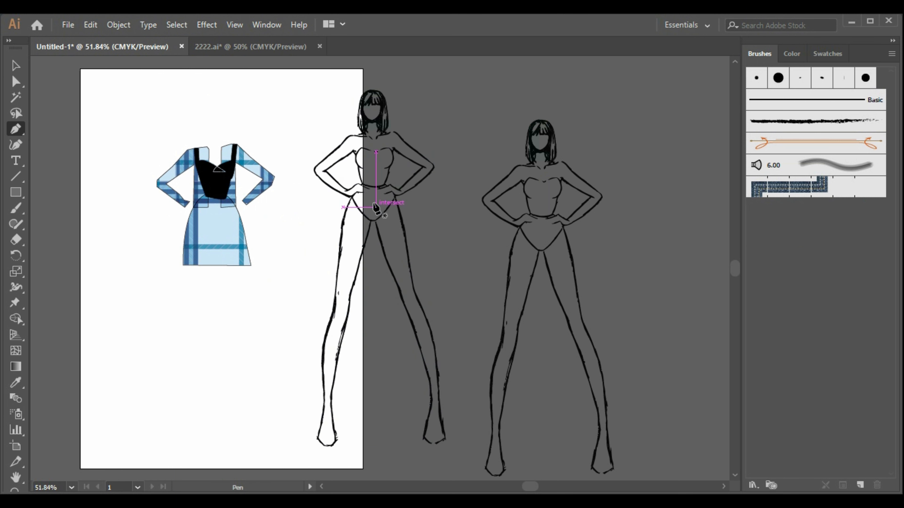
left_click(342, 247)
left_click_drag(336, 274, 343, 329)
left_click_drag(374, 273, 373, 266)
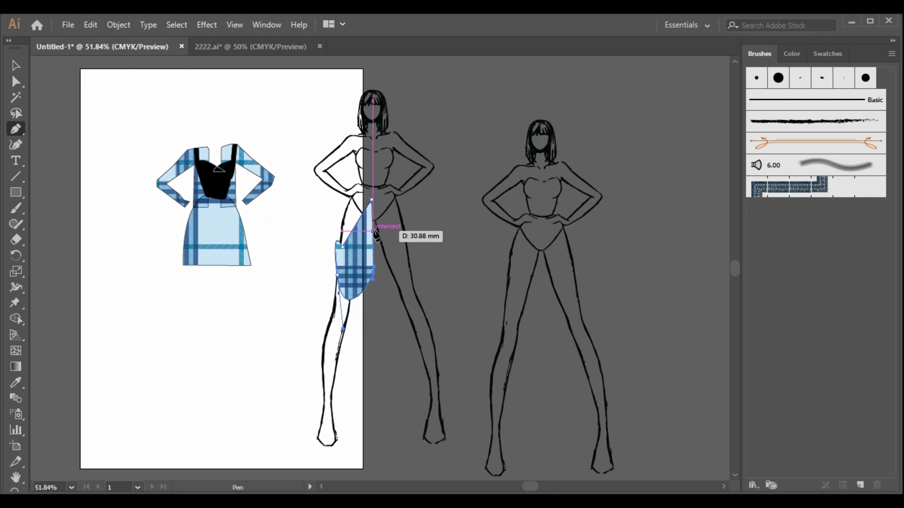
left_click_drag(373, 207, 404, 139)
left_click_drag(380, 138, 338, 148)
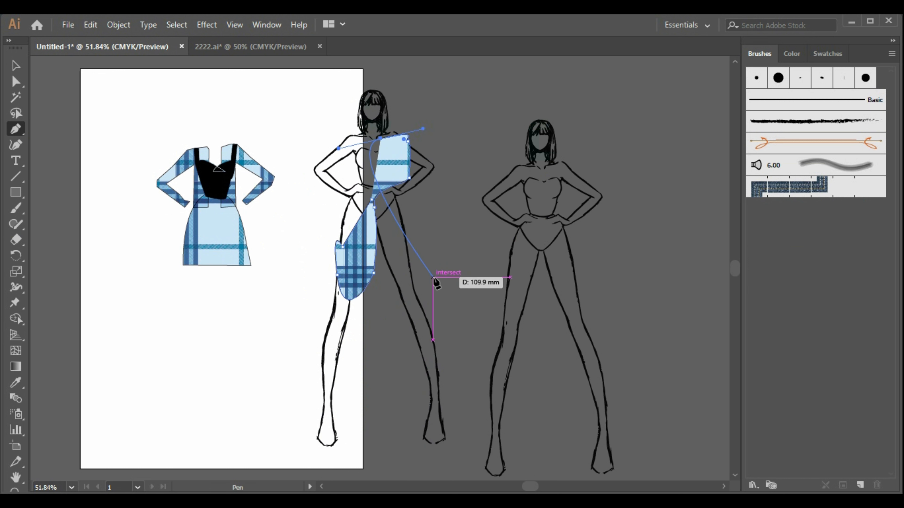
left_click(16, 66)
key("ctrl+z")
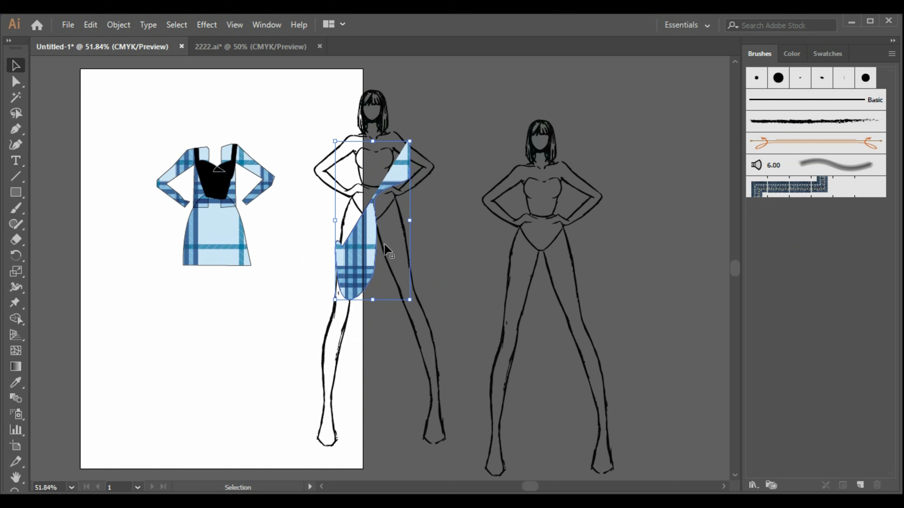
left_click_drag(367, 273, 582, 329)
key("Delete")
- Place the copied figure outline over the garments on the artboard and nudge it until the body lines up with them
left_click_drag(351, 182, 203, 200)
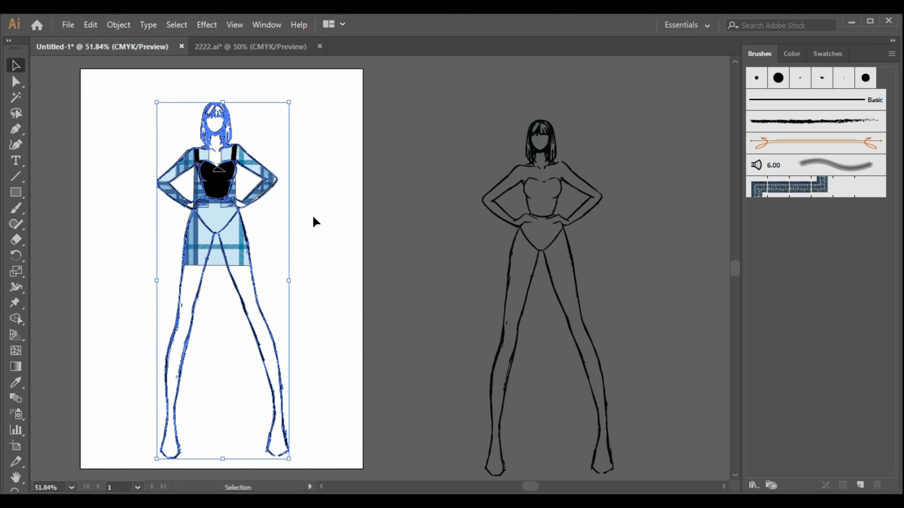
key("Up")
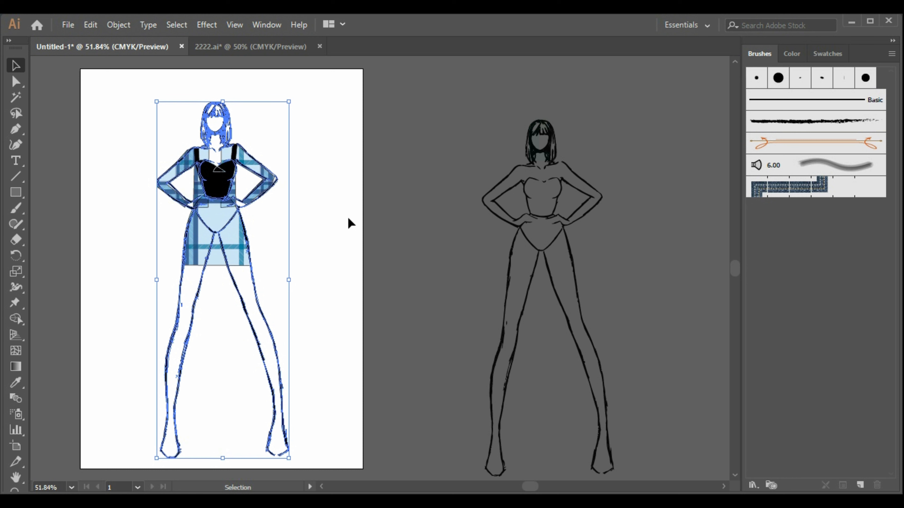
key("Down")
key("Down")
key("Right")
key("Left")
key("Left")
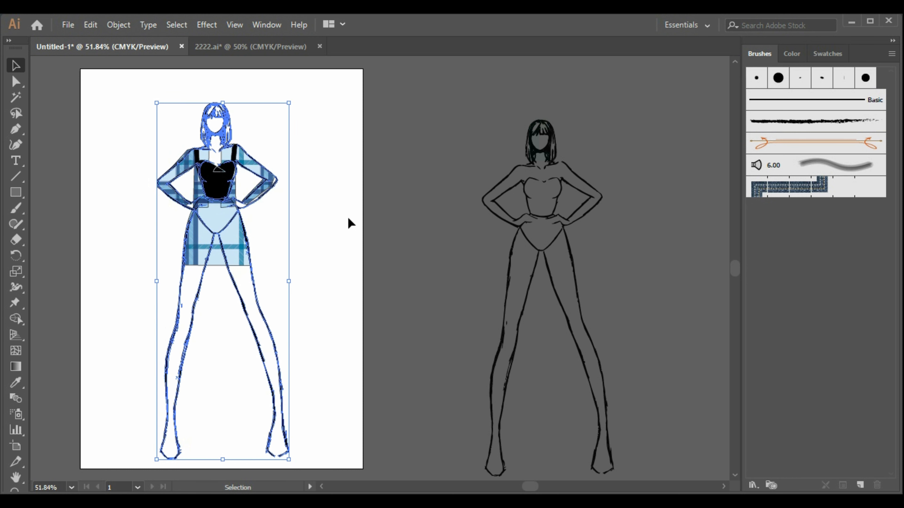
key("Up")
key("Up")
key("Up")
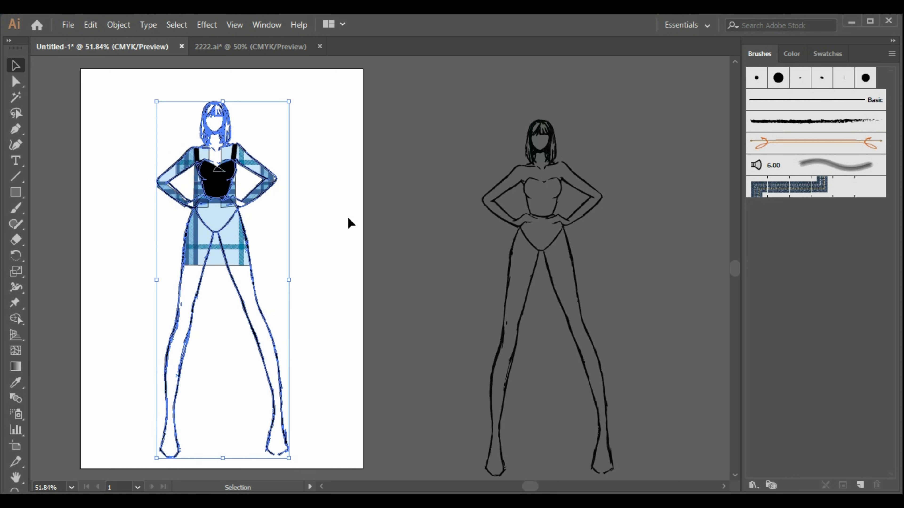
key("Left")
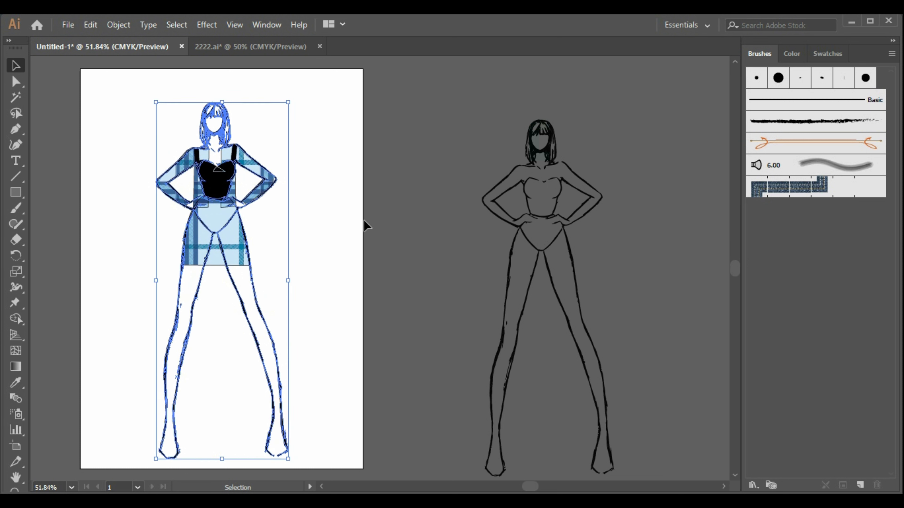
left_click(365, 223)
- Send the figure outline on the artboard one level backward
left_click(263, 351)
right_click(275, 349)
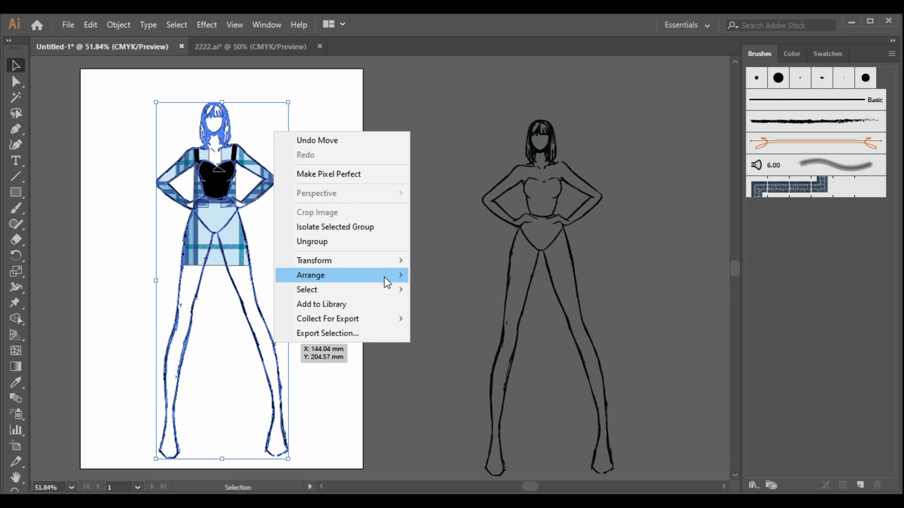
mouse_move(386, 281)
left_click(449, 304)
left_click(359, 309)
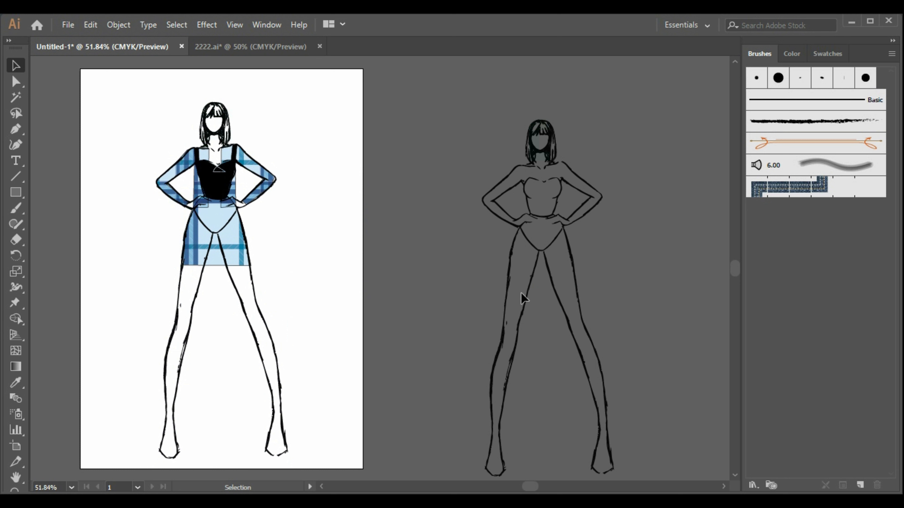
- Delete the spare figure outline and move the dressed figure off the artboard onto the empty canvas
left_click(529, 299)
key("Delete")
left_click_drag(144, 125, 518, 260)
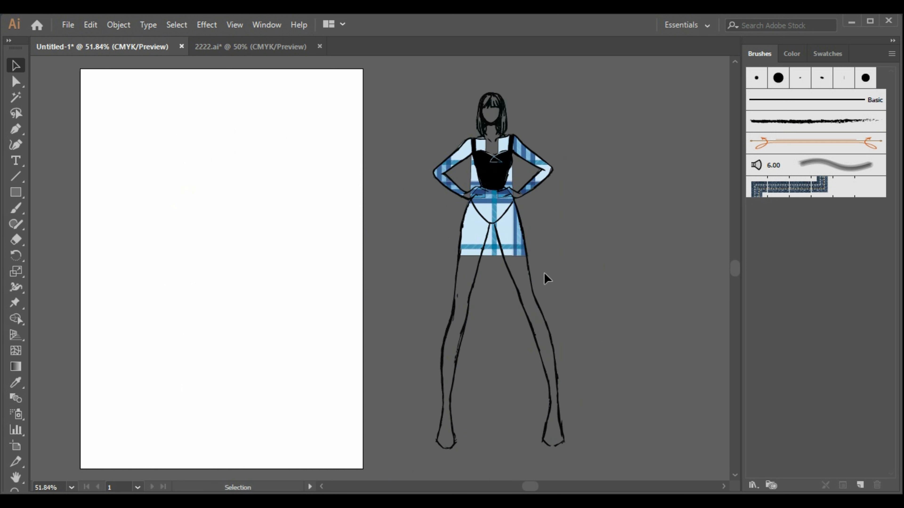
- Send the outline of the dressed figure to the back of the stacking order
left_click(537, 288)
right_click(533, 287)
mouse_move(599, 221)
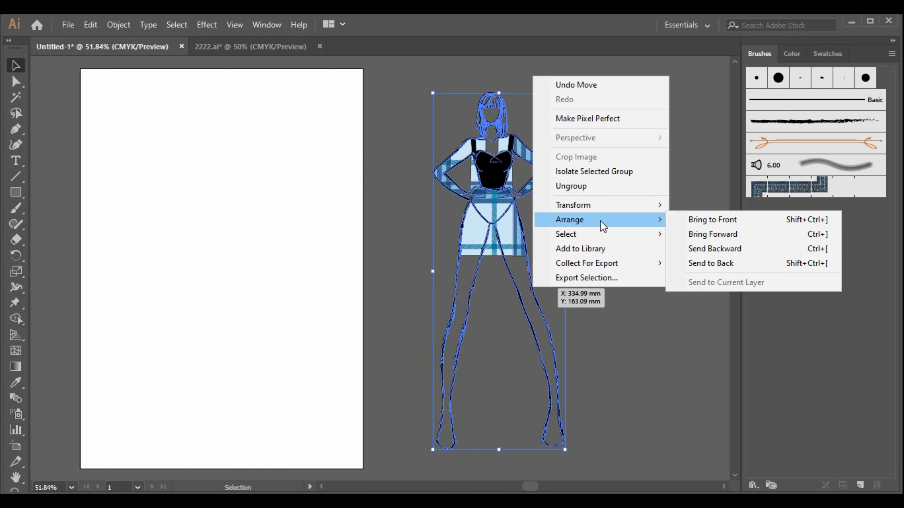
left_click(699, 263)
left_click(602, 262)
- Move the complete dressed figure back onto the artboard
left_click(498, 255)
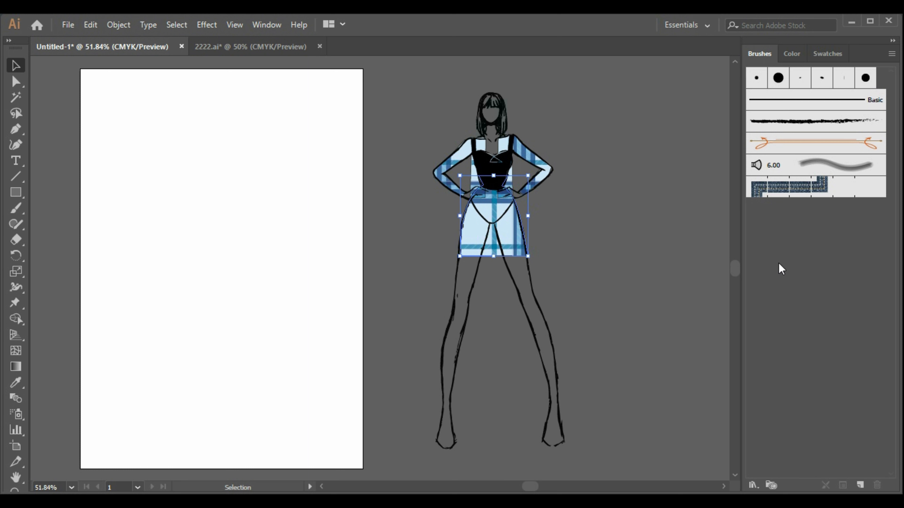
left_click(514, 176)
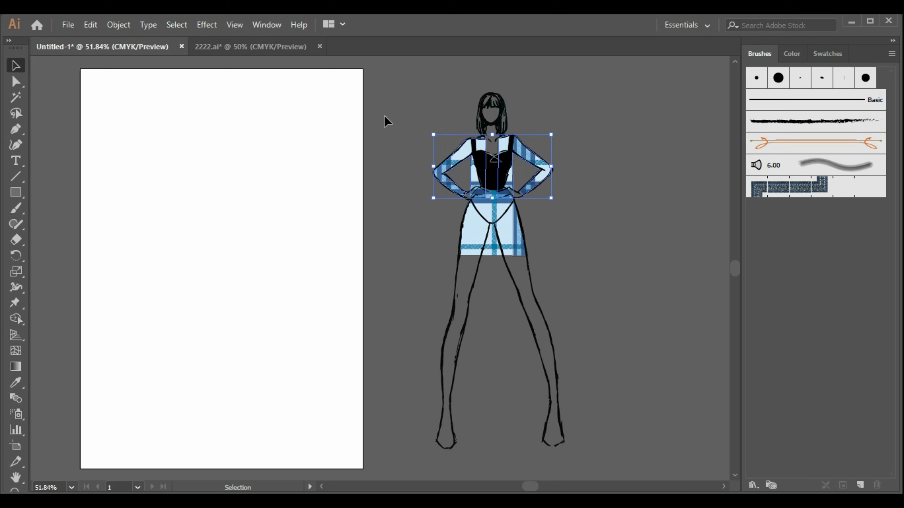
left_click_drag(532, 301, 247, 293)
left_click(339, 284)
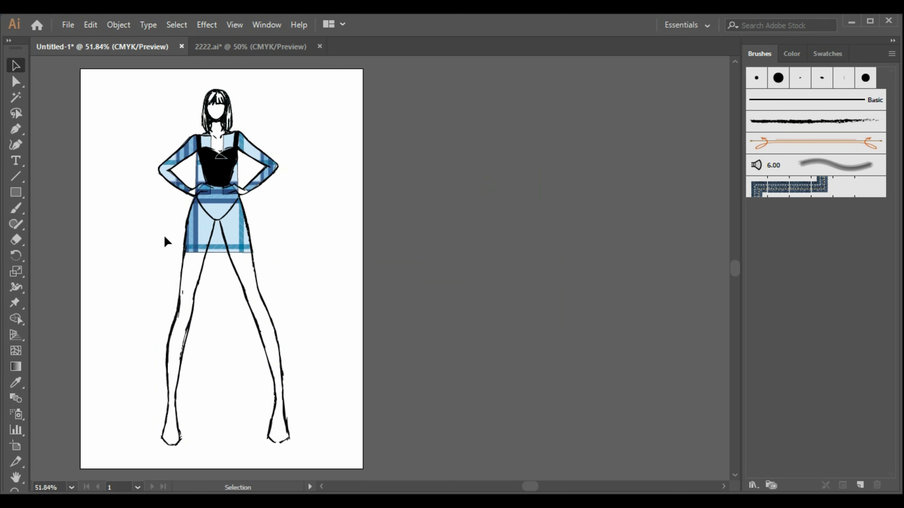
- Open the Arrows_Special brush library and enlarge its panel to show more of the arrow brushes
left_click(242, 249)
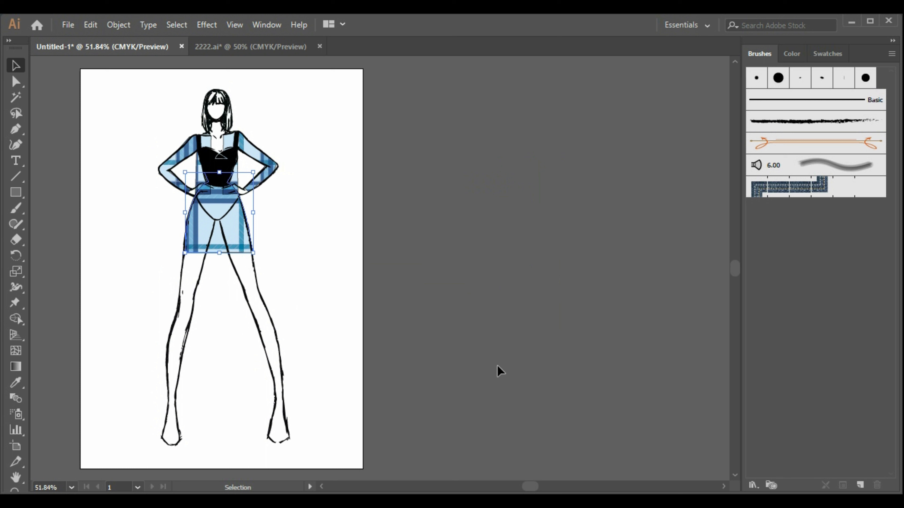
left_click(793, 54)
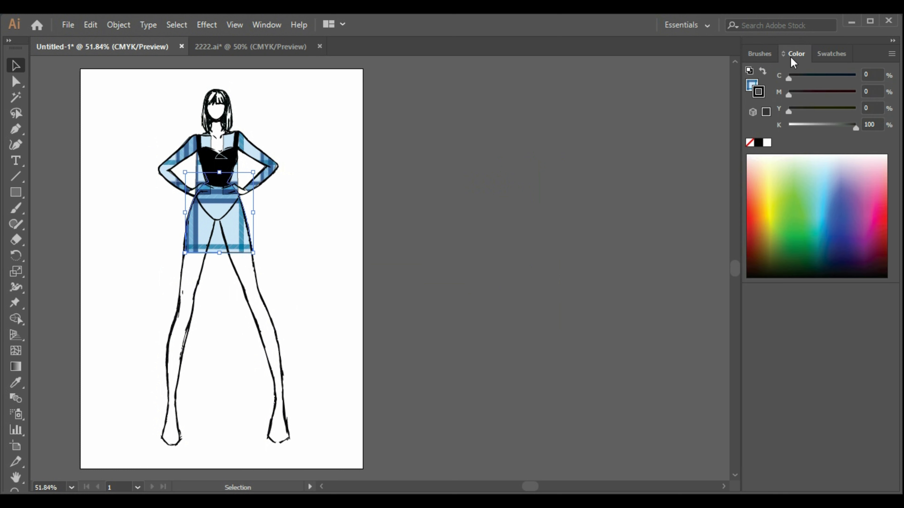
left_click(759, 53)
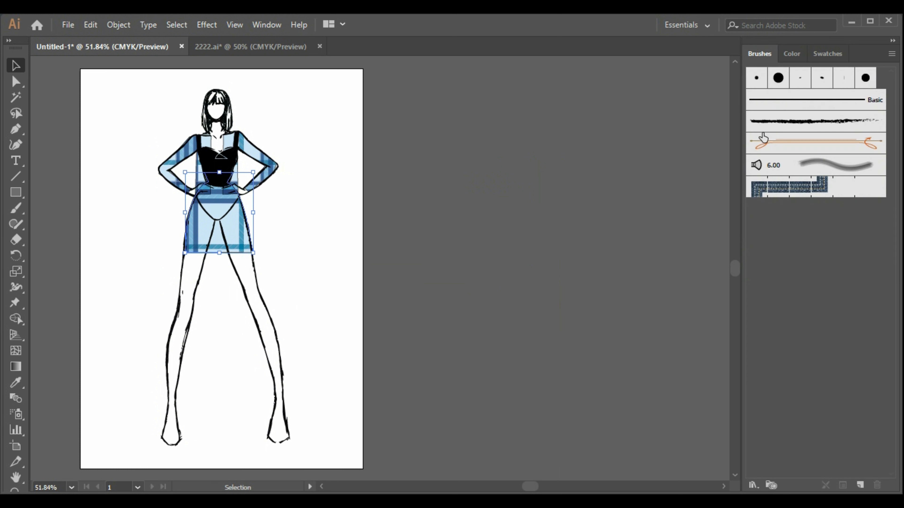
left_click(753, 485)
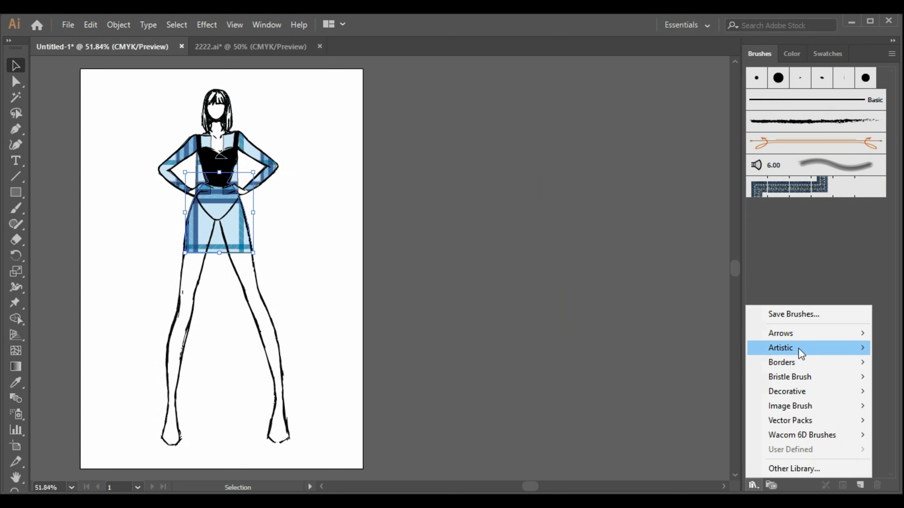
mouse_move(802, 338)
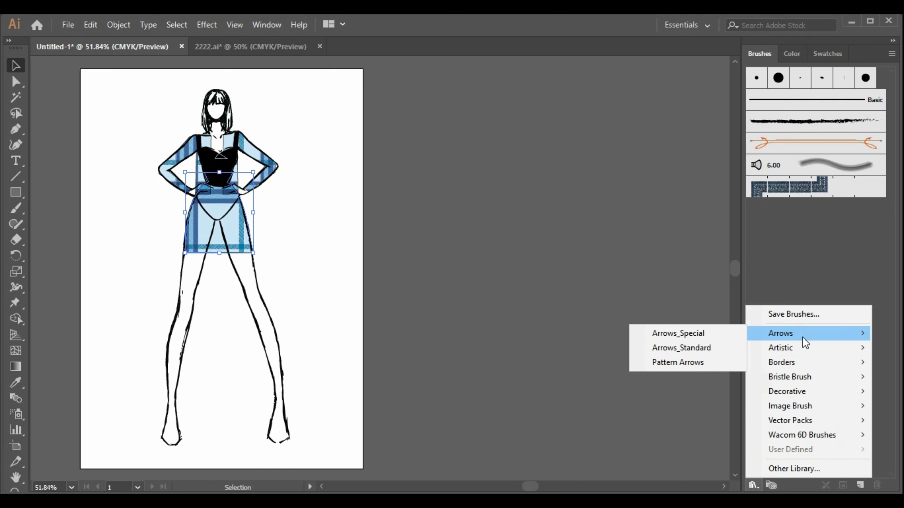
left_click(710, 334)
mouse_move(562, 255)
left_mouse_down()
mouse_move(616, 171)
mouse_move(640, 445)
left_mouse_up()
left_click(629, 218)
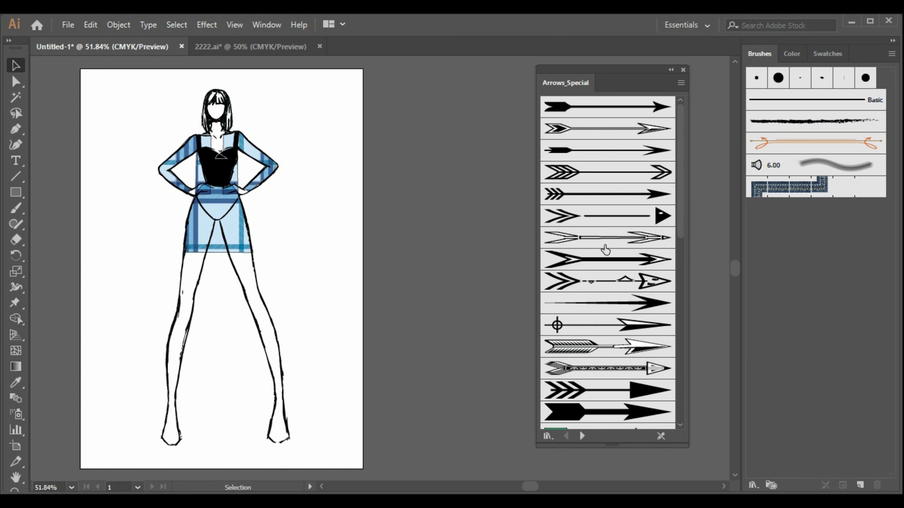
- Apply the thin double-outlined arrow brush with an arrowhead near each end to the outlines of the plaid skirt and the sleeved garment
left_click(605, 242)
left_click(215, 233)
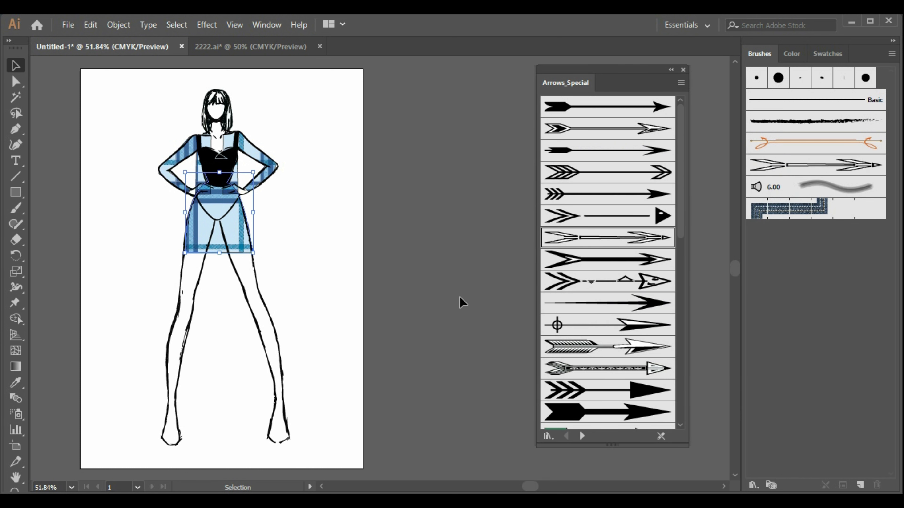
left_click(601, 242)
left_click(260, 166)
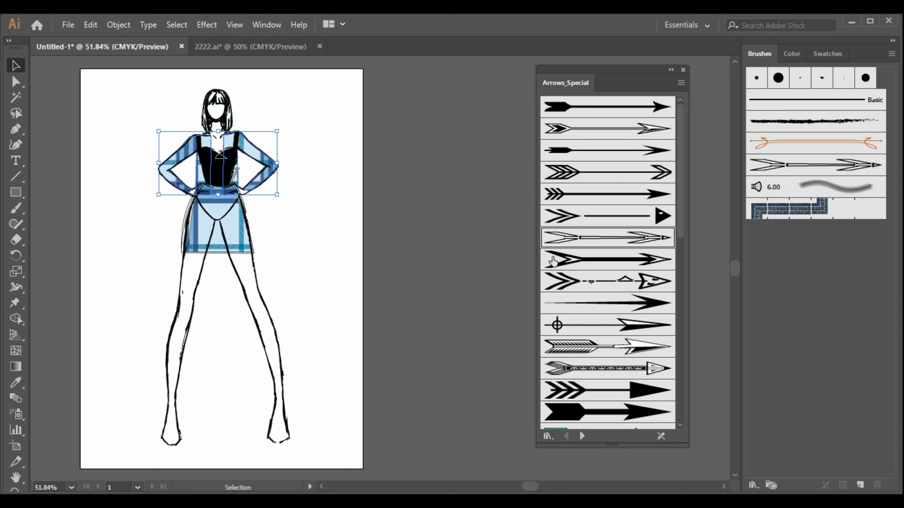
left_click(584, 244)
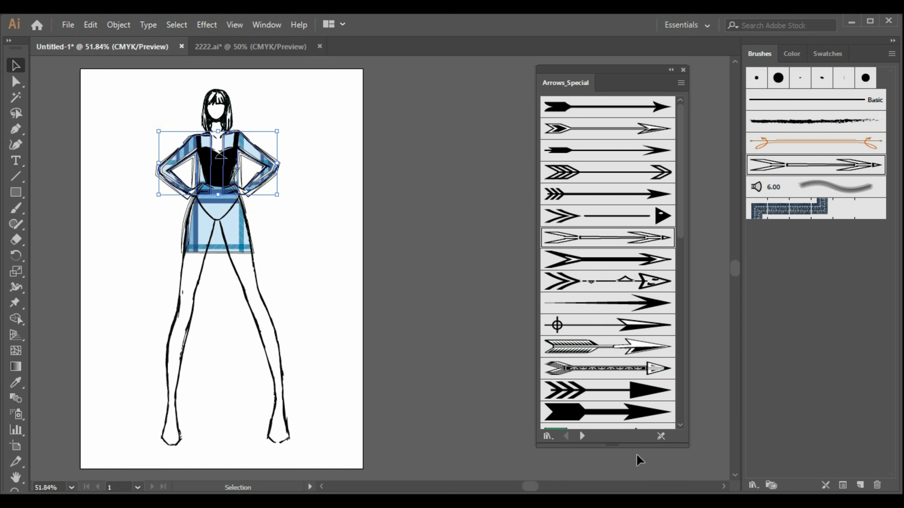
- Set the stroke weight to 0.5 pt for the sleeved garment and 0.75 pt for the plaid skirt
left_click(267, 24)
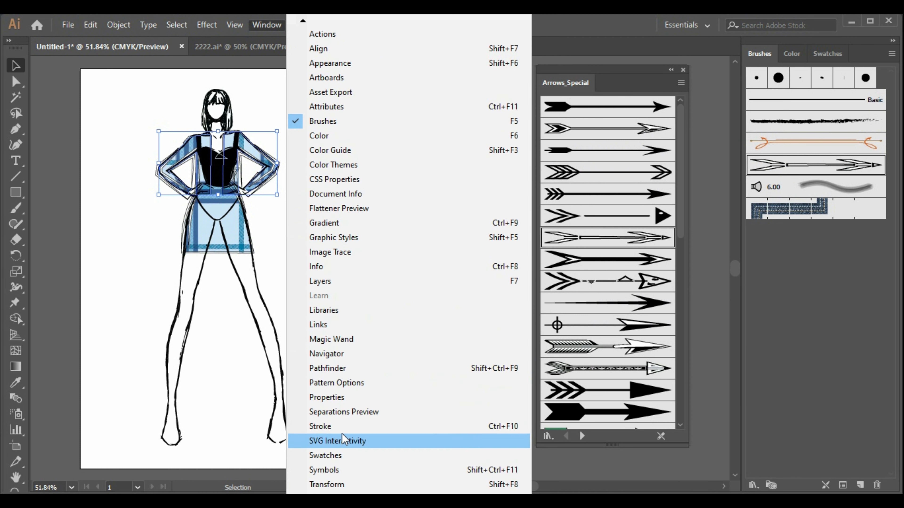
left_click(335, 425)
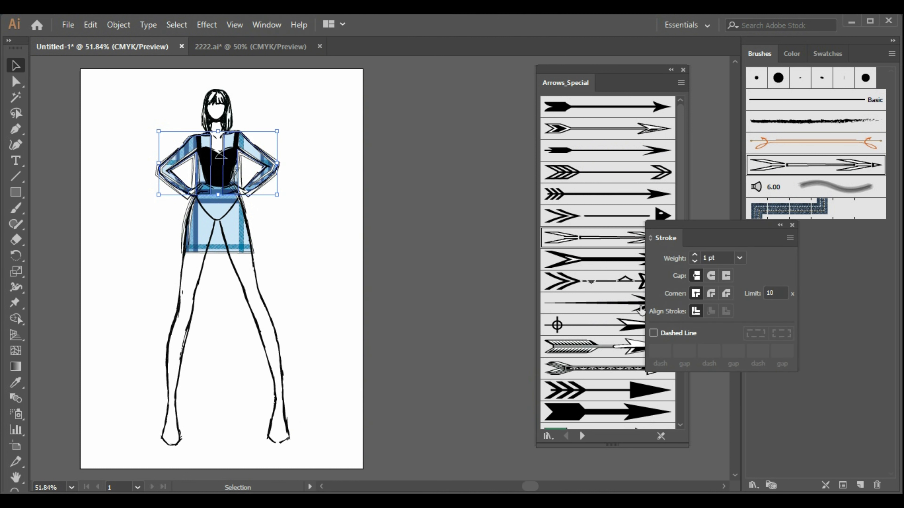
left_click(694, 261)
left_click(694, 261)
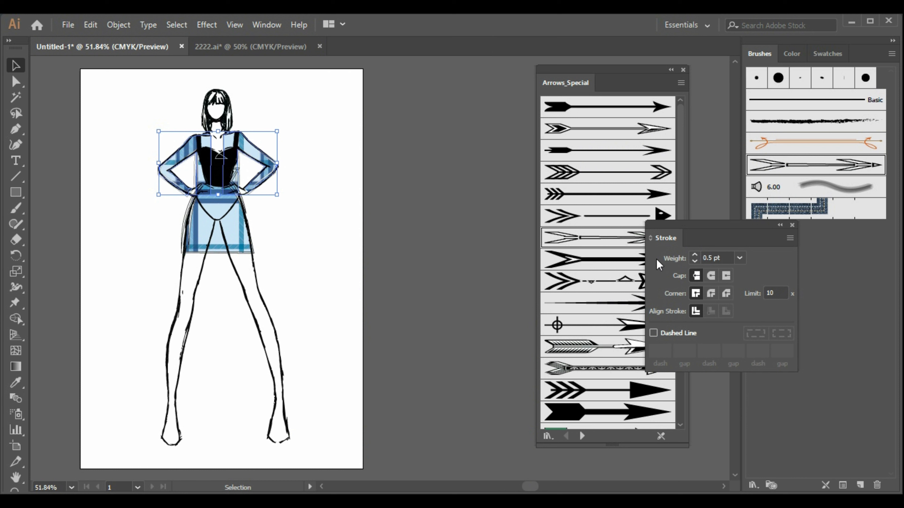
left_click(251, 239)
left_click(694, 260)
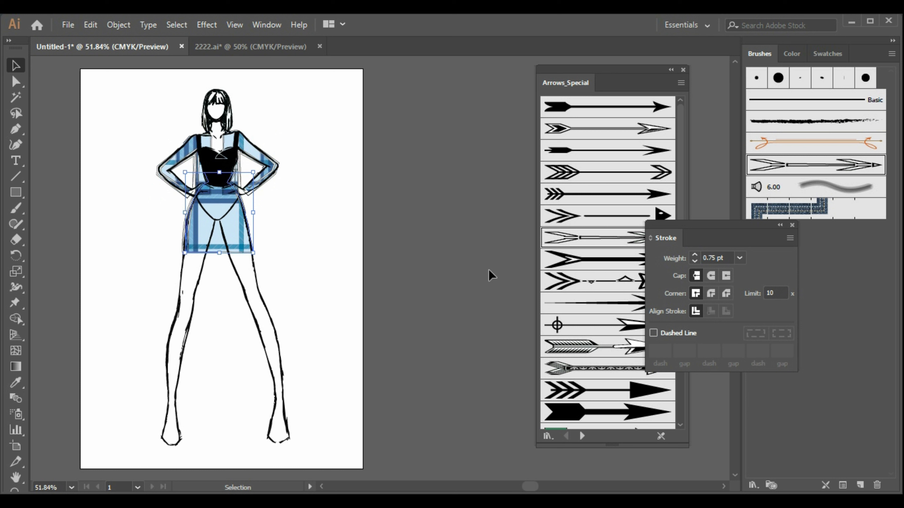
- Apply the same outlined arrow brush to the black bodice at 0.5 pt stroke weight, and close the stroke and brush library panels
left_click(226, 170)
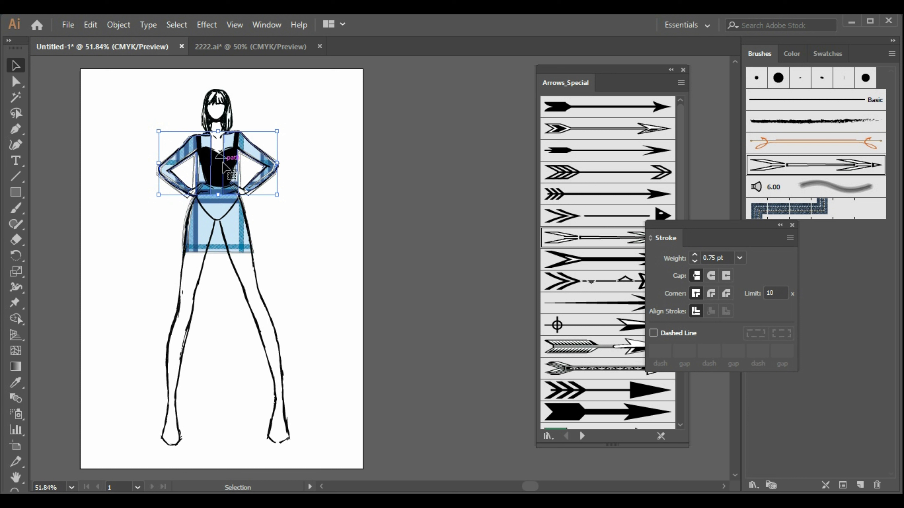
left_click(237, 160)
left_click(610, 238)
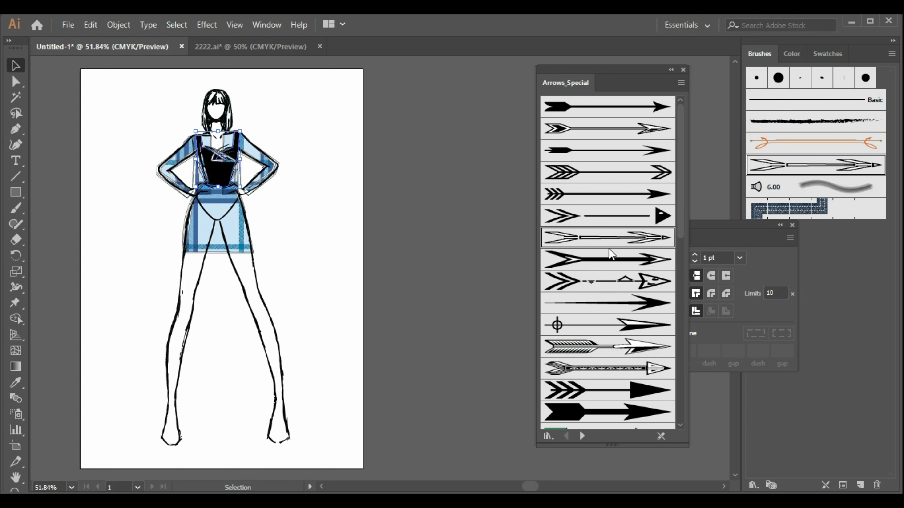
left_click(696, 260)
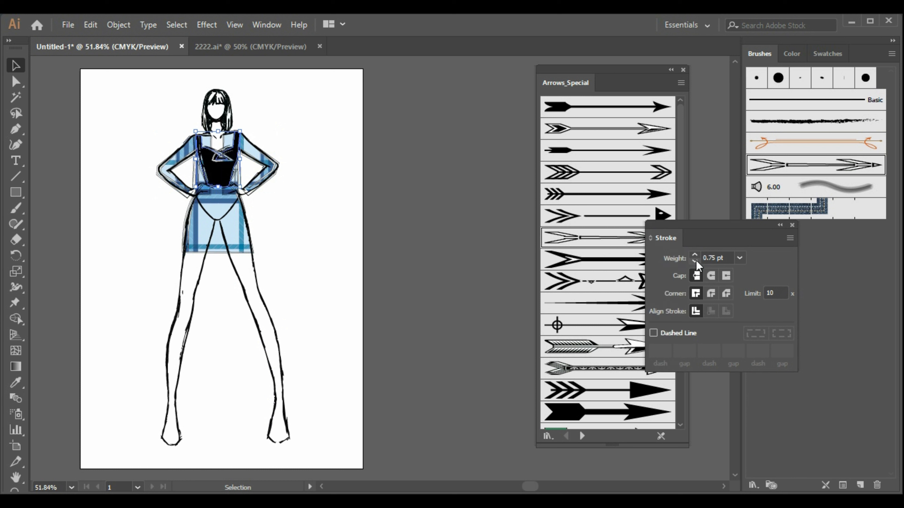
left_click(695, 259)
left_click(418, 264)
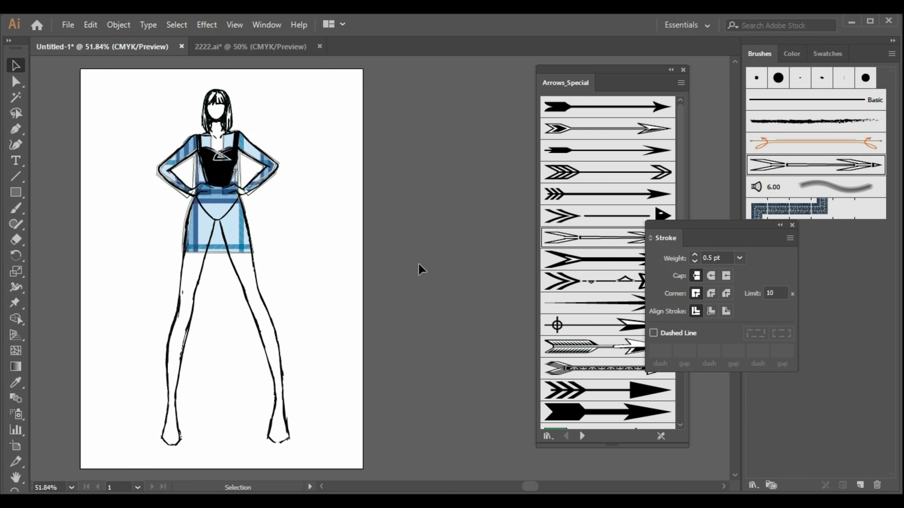
left_click(791, 225)
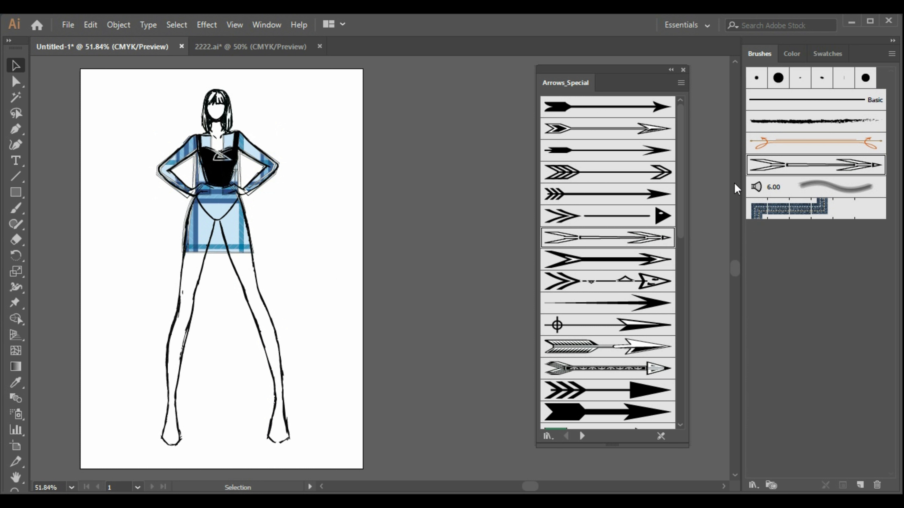
left_click(682, 70)
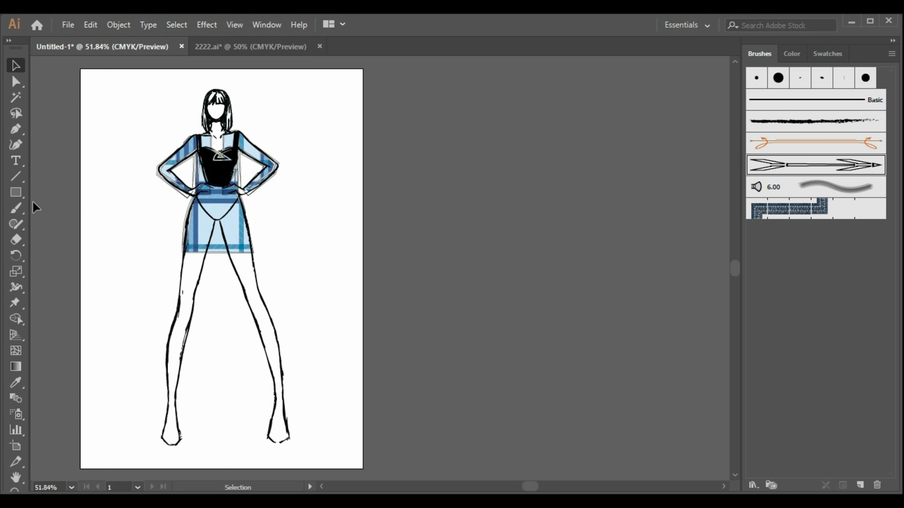
- Draw a rectangle covering the whole artboard and send it one level backward
left_click(20, 192)
left_click_drag(80, 69, 363, 470)
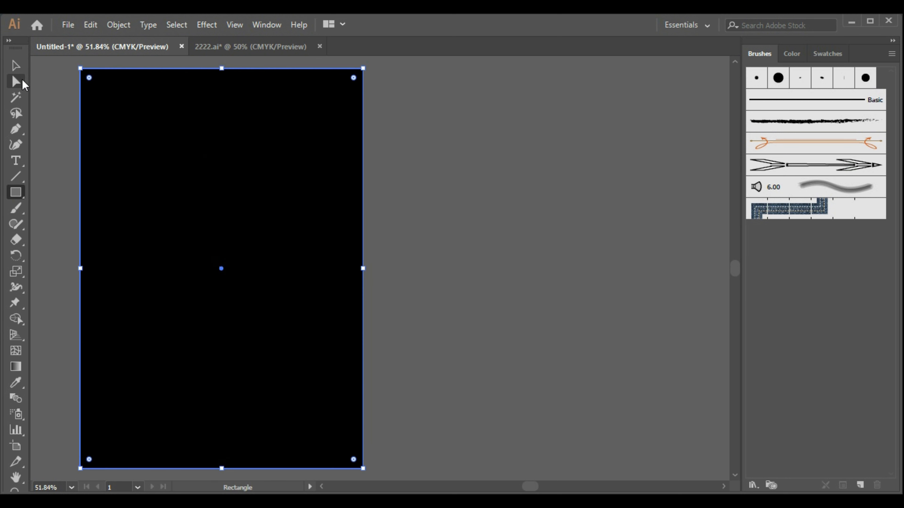
left_click(17, 66)
right_click(233, 172)
mouse_move(327, 377)
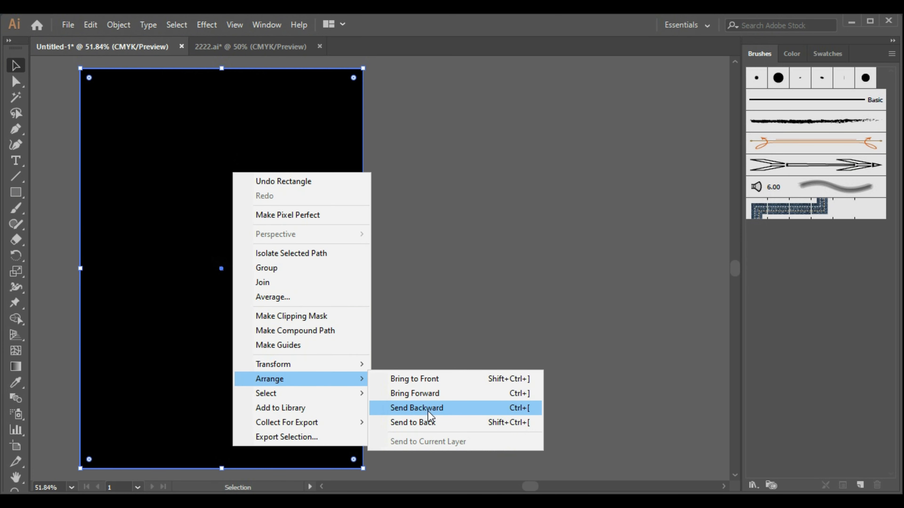
left_click(431, 408)
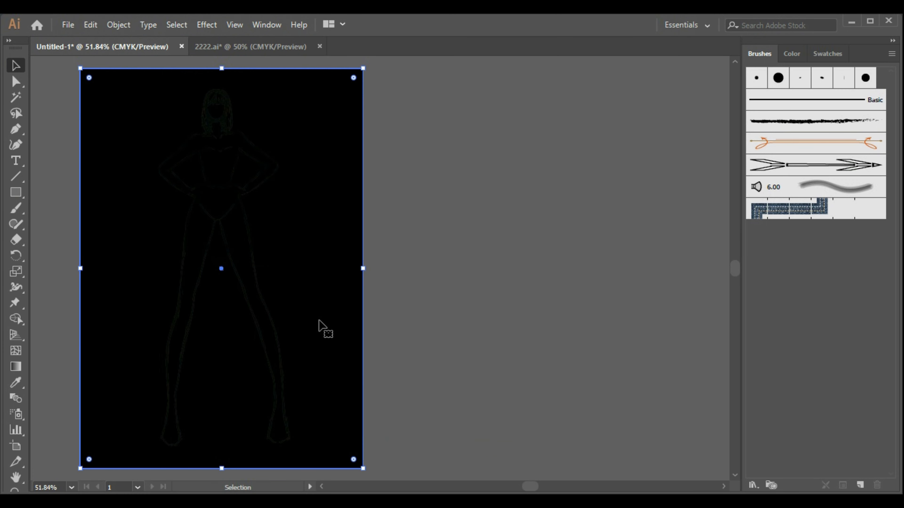
- Fill the background rectangle with the plaid pattern sampled from the skirt and align it with the artboard edges
mouse_move(319, 320)
left_mouse_down()
mouse_move(602, 362)
mouse_move(547, 329)
mouse_move(377, 313)
mouse_move(319, 327)
mouse_move(470, 347)
left_mouse_up()
left_click(17, 384)
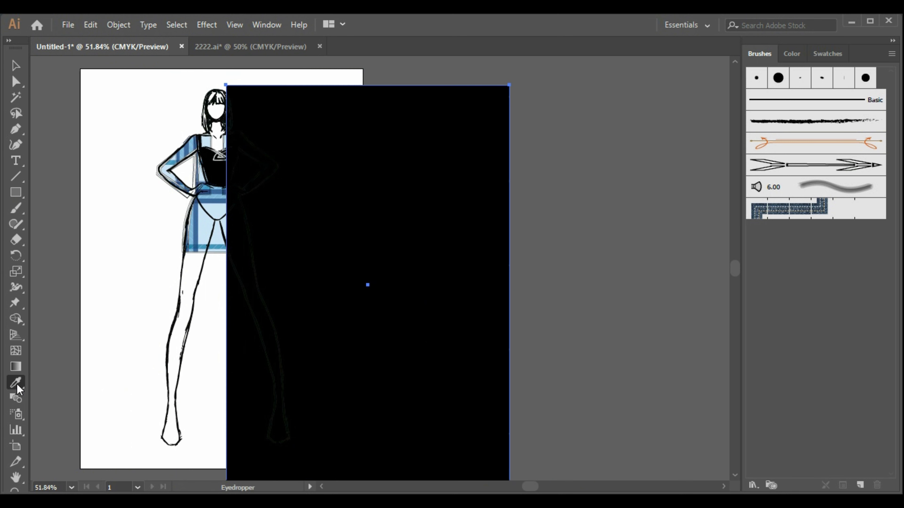
left_click(218, 203)
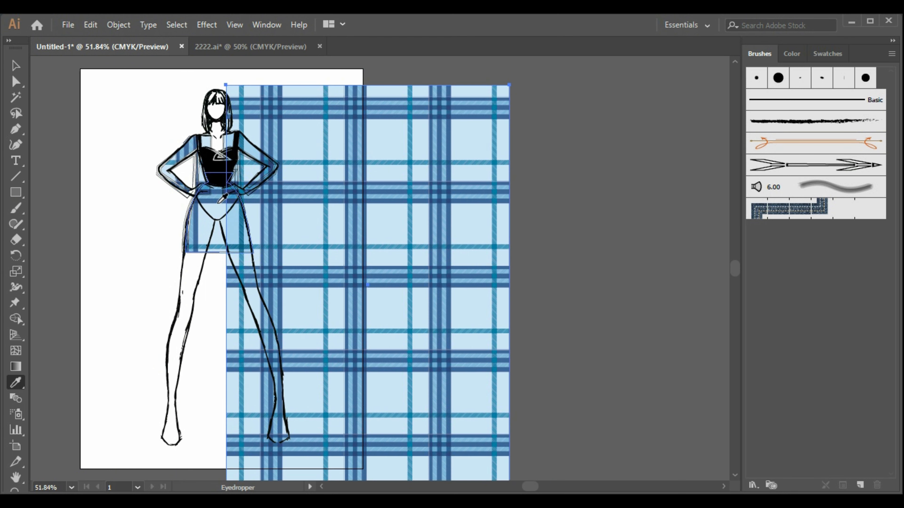
left_click(16, 66)
left_click_drag(397, 196, 249, 179)
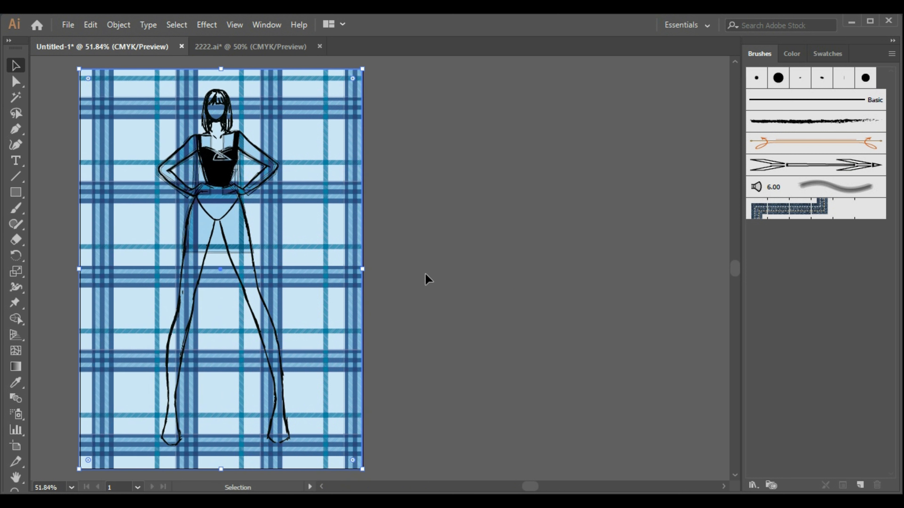
key("Right")
key("Right")
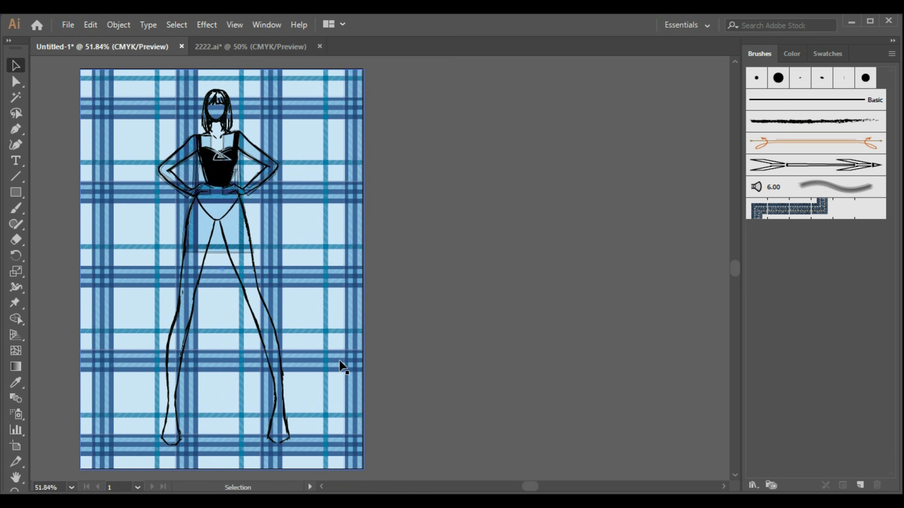
- Reduce the plaid background rectangle's opacity to 29% and deselect it
left_click(265, 25)
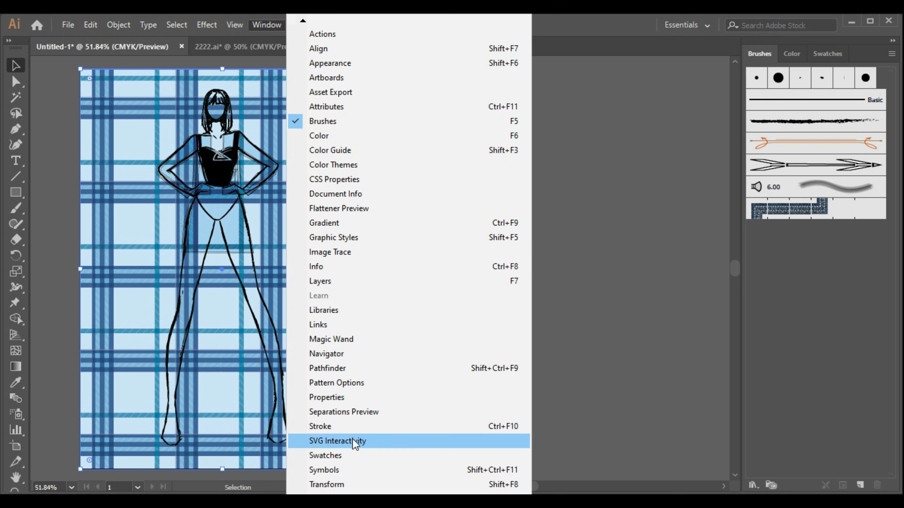
left_click(349, 460)
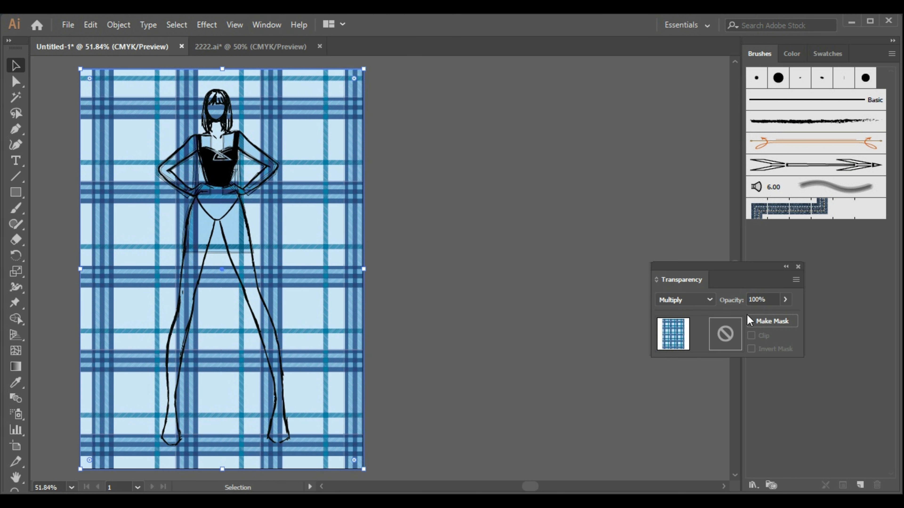
left_click(784, 299)
left_click_drag(785, 315, 743, 321)
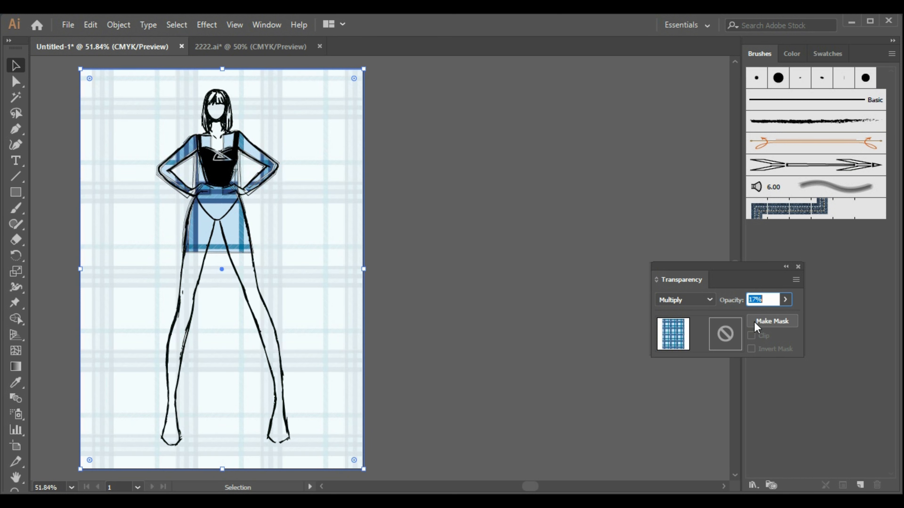
left_click(785, 300)
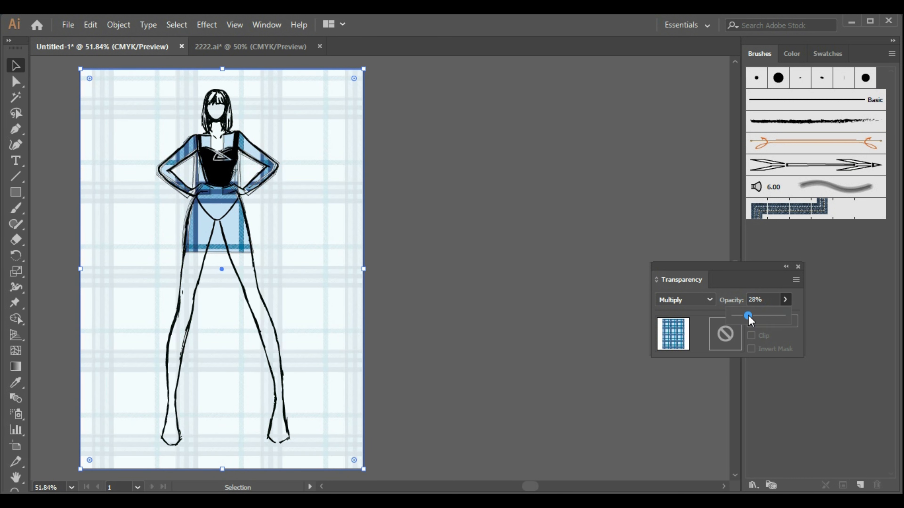
left_click_drag(748, 316, 751, 321)
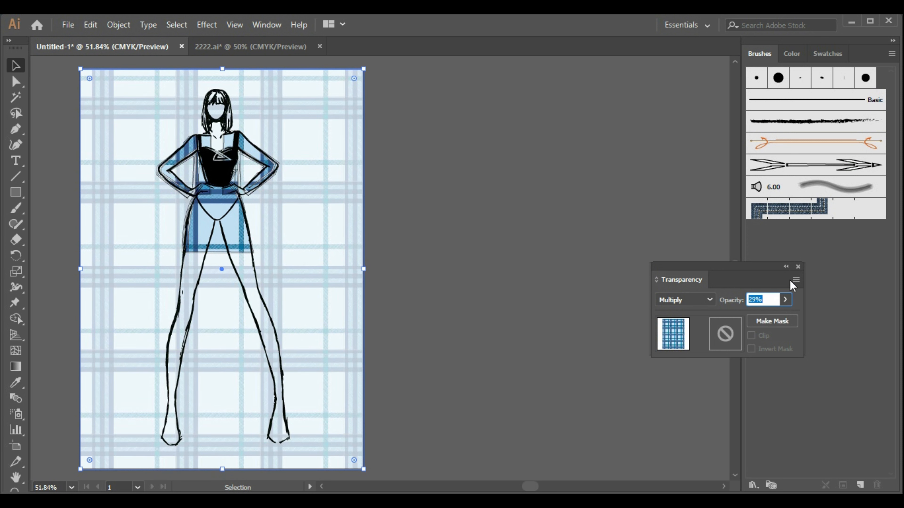
left_click(797, 267)
left_click(597, 299)
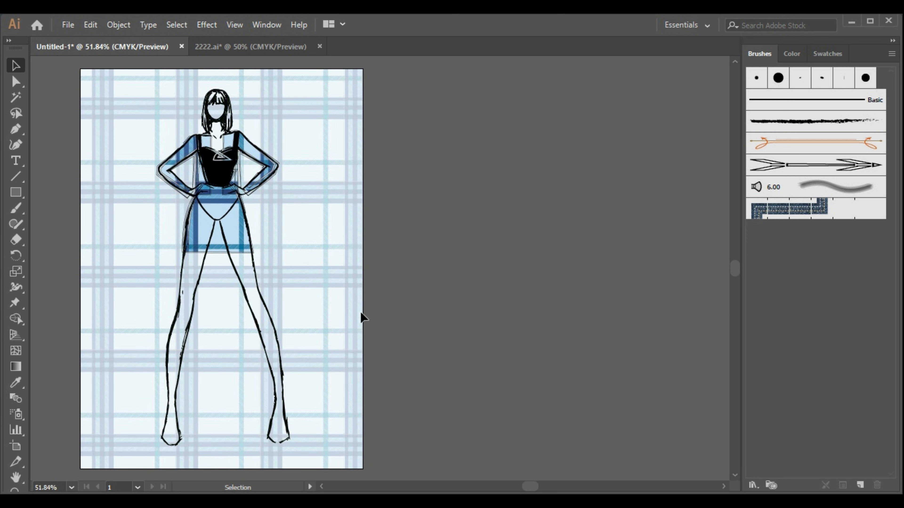
- Move the old plaid skirt off the artboard and draw the left side of a new skirt from the waist down the thigh
left_click(235, 251)
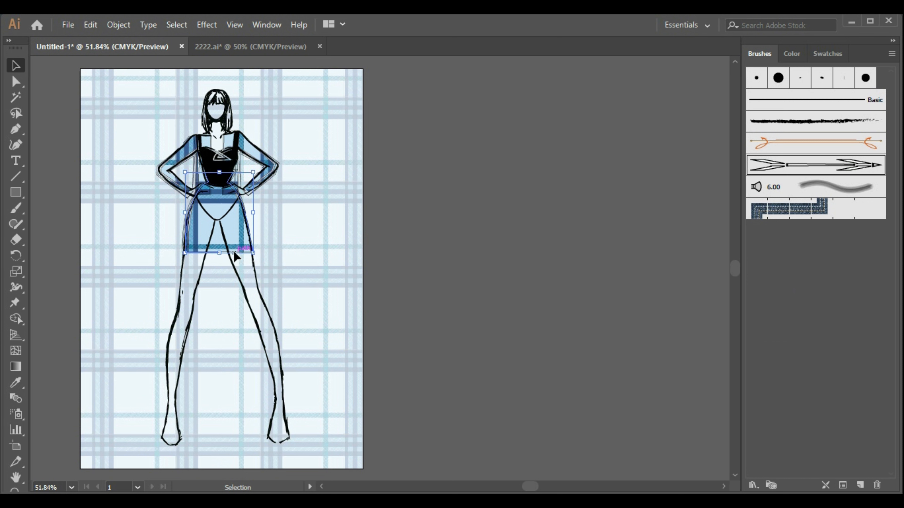
left_click_drag(235, 251, 482, 260)
left_click(16, 129)
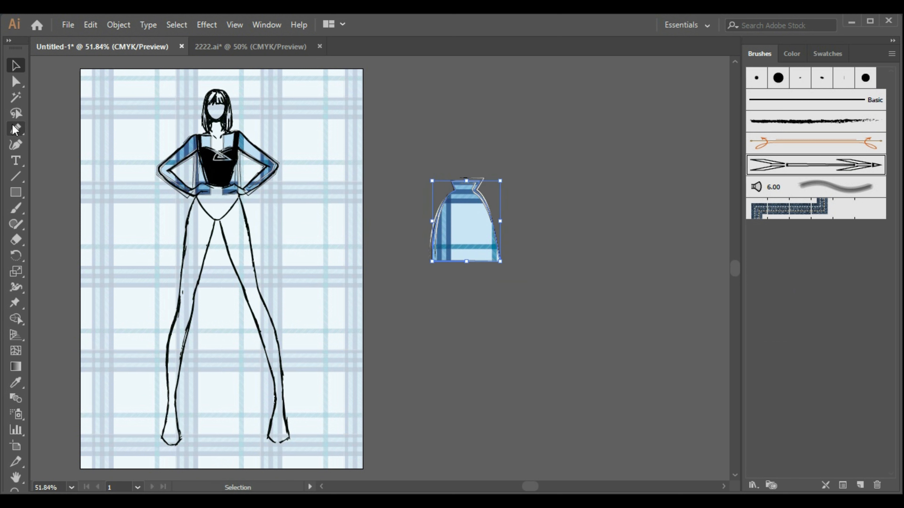
left_click(207, 184)
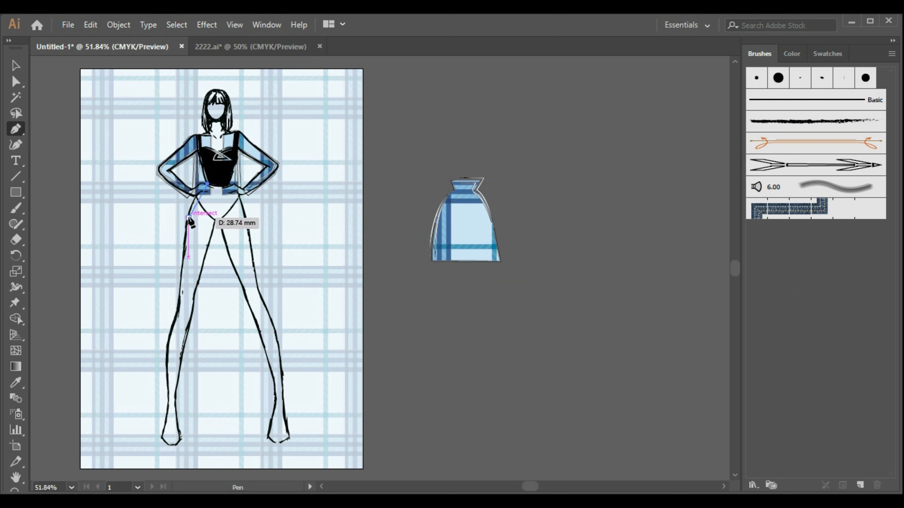
left_click_drag(189, 218, 191, 240)
left_click(186, 239)
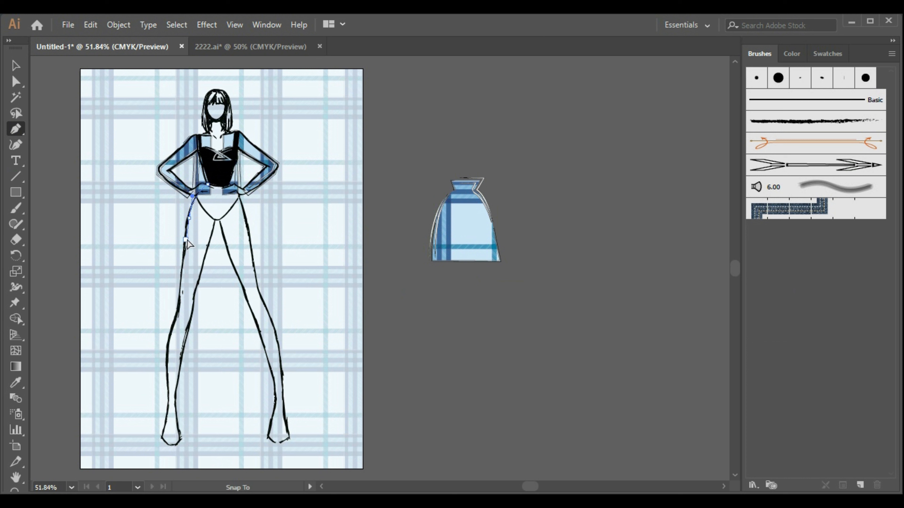
left_click(189, 218)
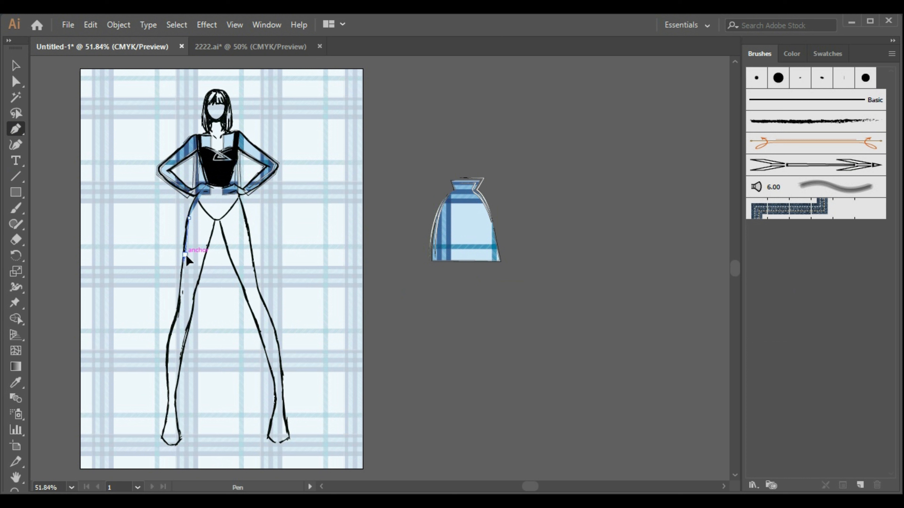
left_click(184, 254)
- Draw the new skirt's straight hem and curved right side, and close the outline along the waistline
left_click(253, 255)
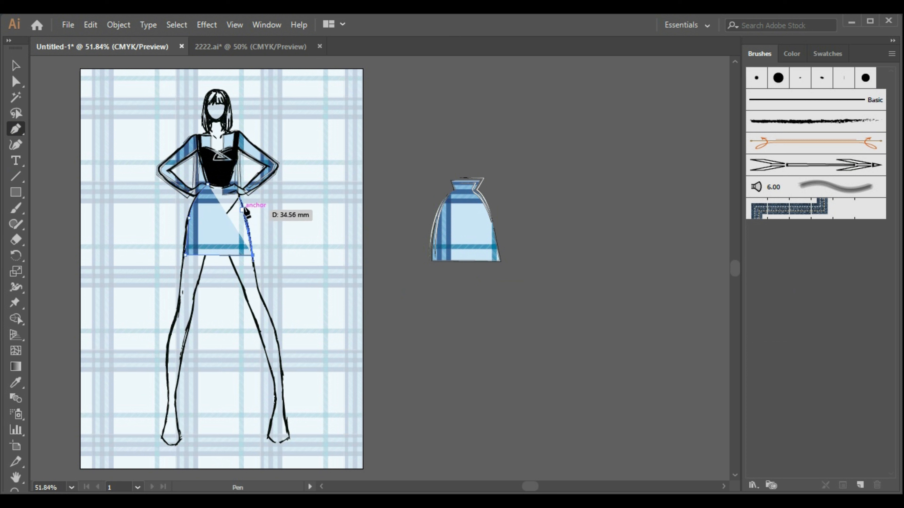
left_click(239, 191)
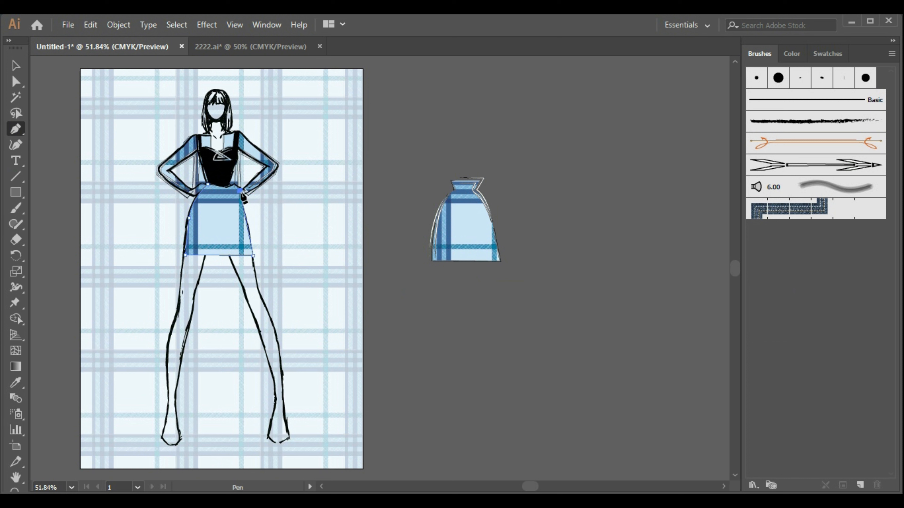
left_click(240, 193)
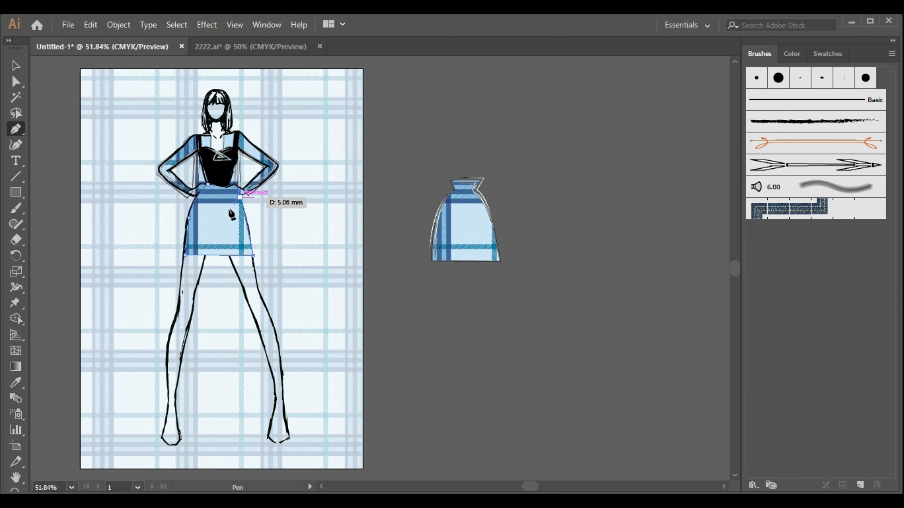
key("ctrl+z")
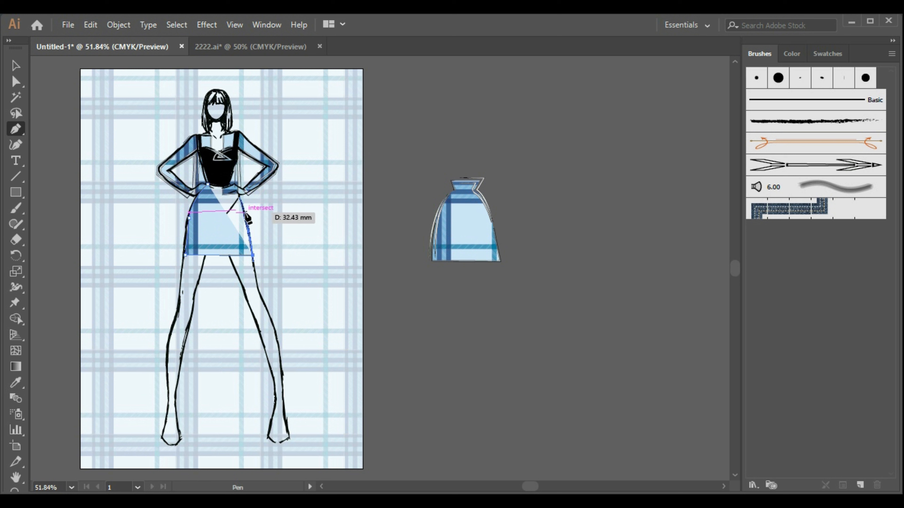
left_click(245, 213)
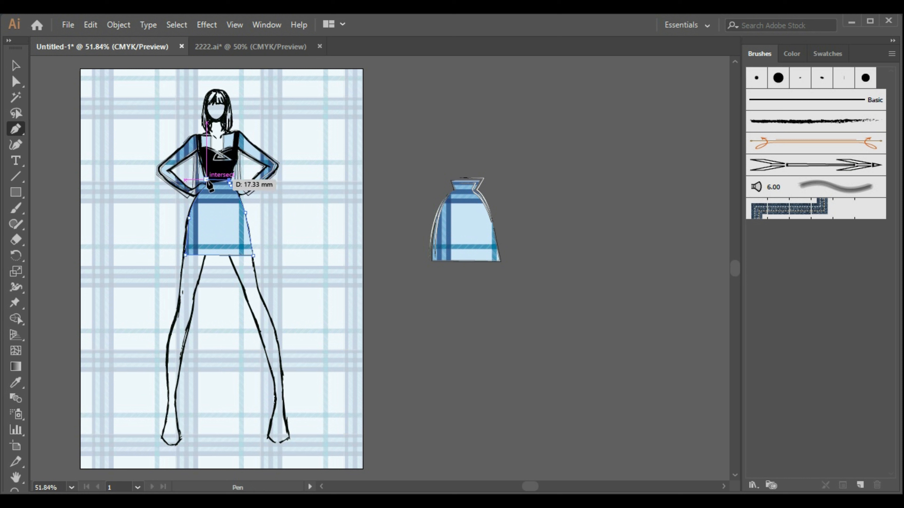
left_click(207, 182)
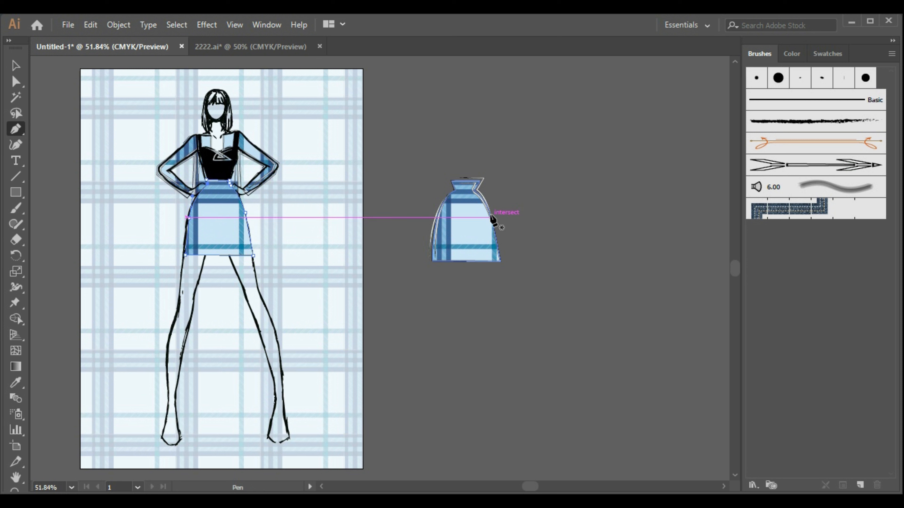
- Apply the outlined arrow brush to the new skirt, shorten it slightly from the hem and deselect it
left_click(16, 66)
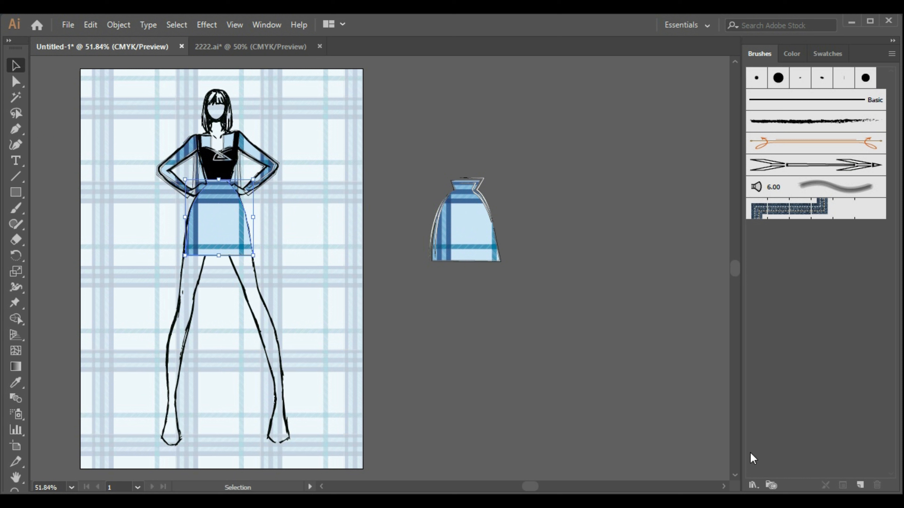
left_click(855, 165)
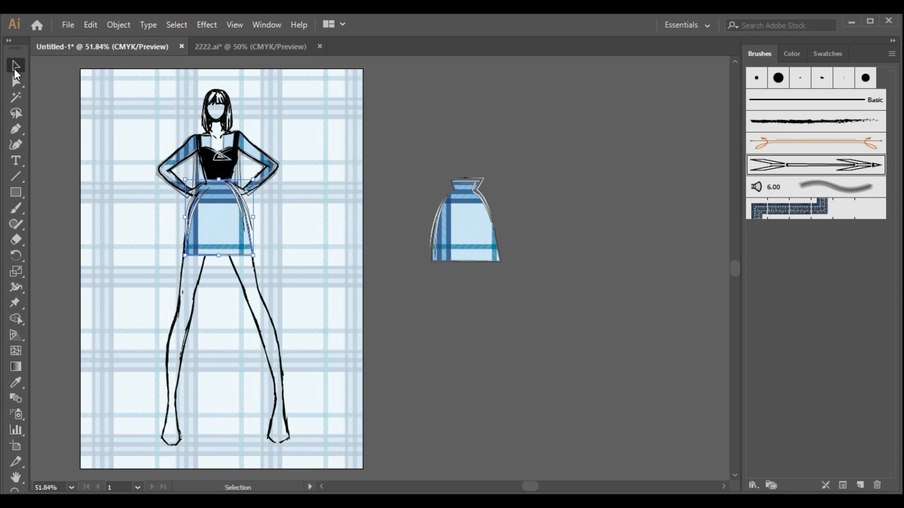
left_click_drag(219, 255, 218, 246)
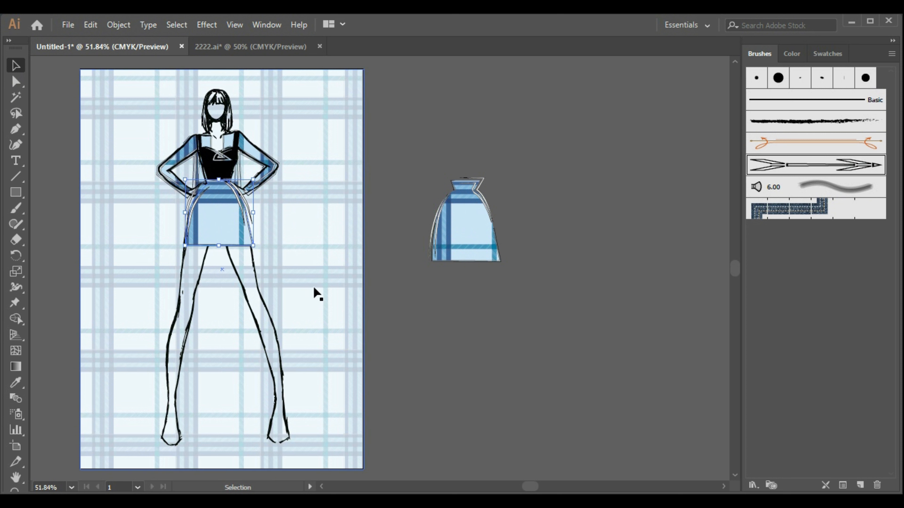
left_click(450, 316)
- Move both plaid jacket halves off the artboard and trace a new left sleeve's outer edge from wrist over elbow to shoulder
left_click_drag(270, 161, 508, 128)
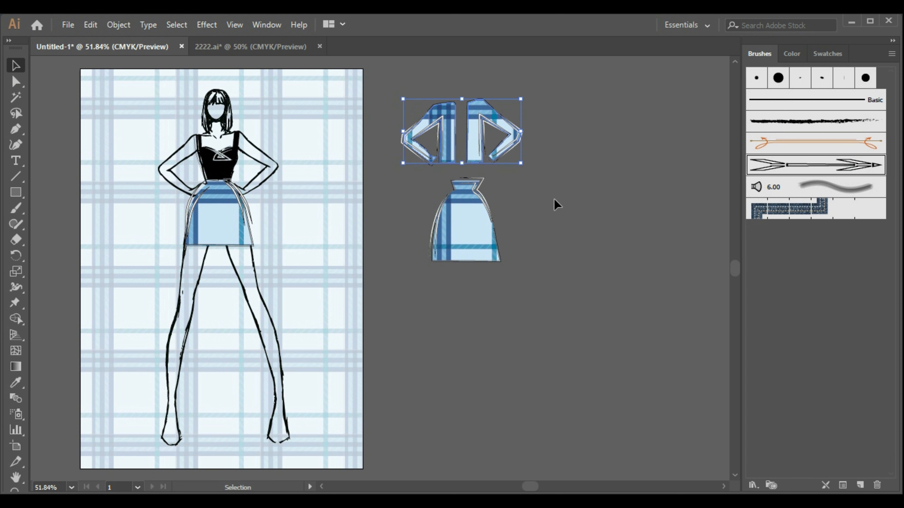
left_click(16, 129)
left_click_drag(194, 194, 190, 199)
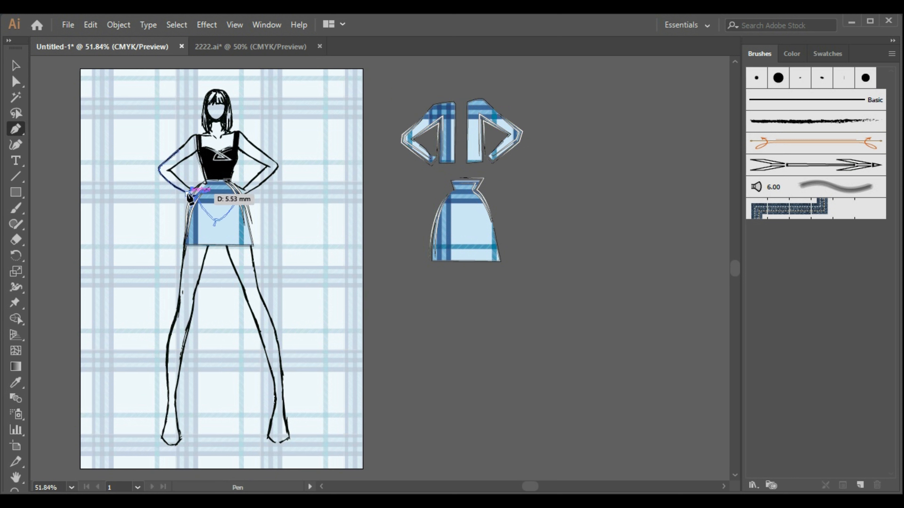
left_click(160, 171)
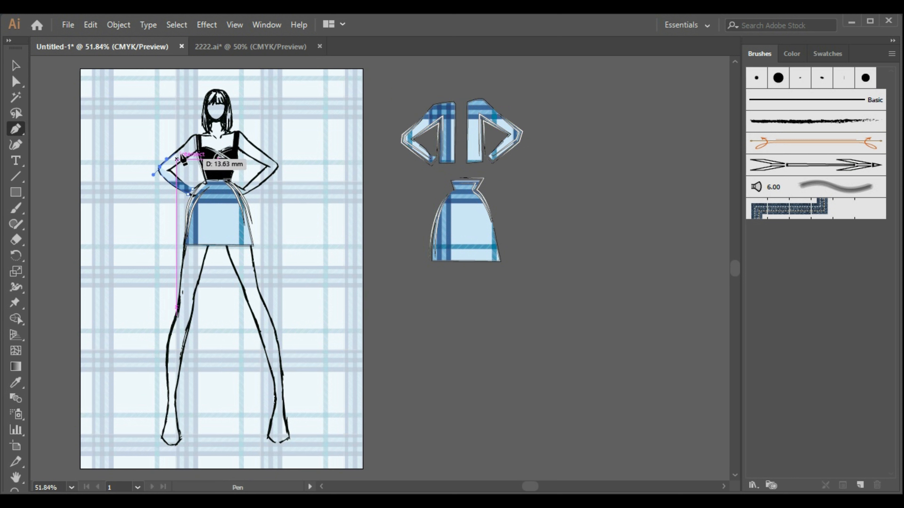
left_click_drag(194, 133, 196, 135)
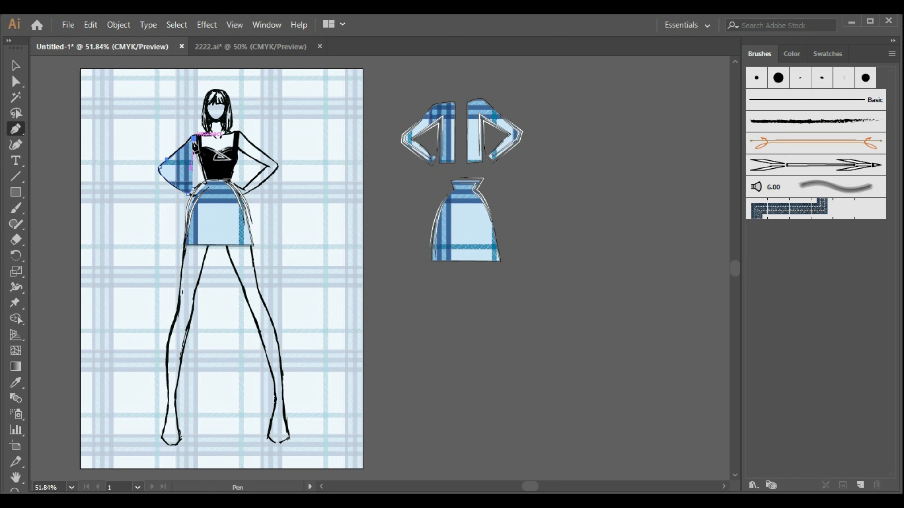
key("ctrl+z")
left_click(195, 135)
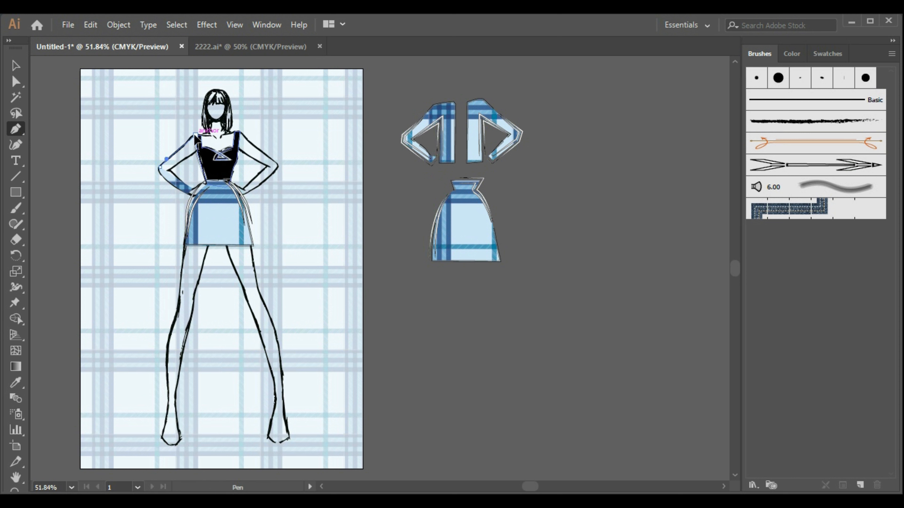
- Continue the left jacket outline along the shoulder to the neck, down the front edge, across the hem and up to the armpit
left_click(209, 133)
left_click_drag(209, 135, 208, 192)
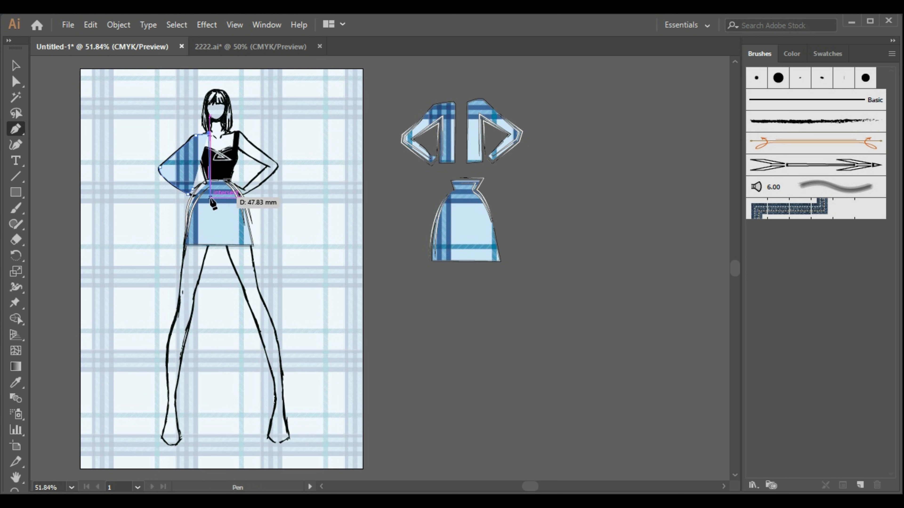
left_click(209, 195)
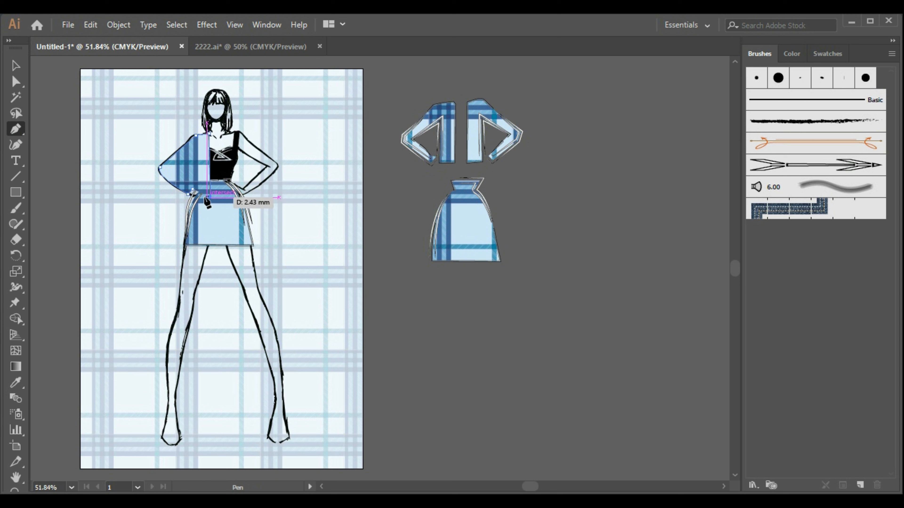
left_click(193, 196)
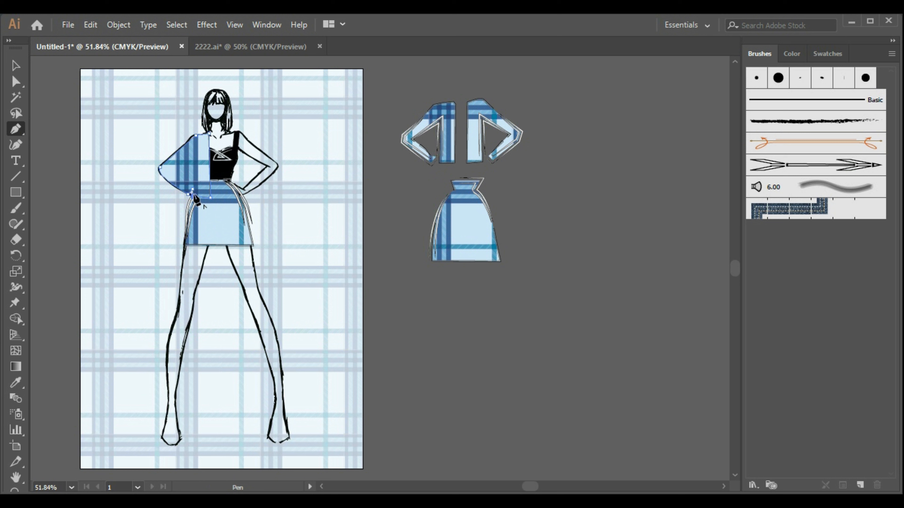
left_click(193, 159)
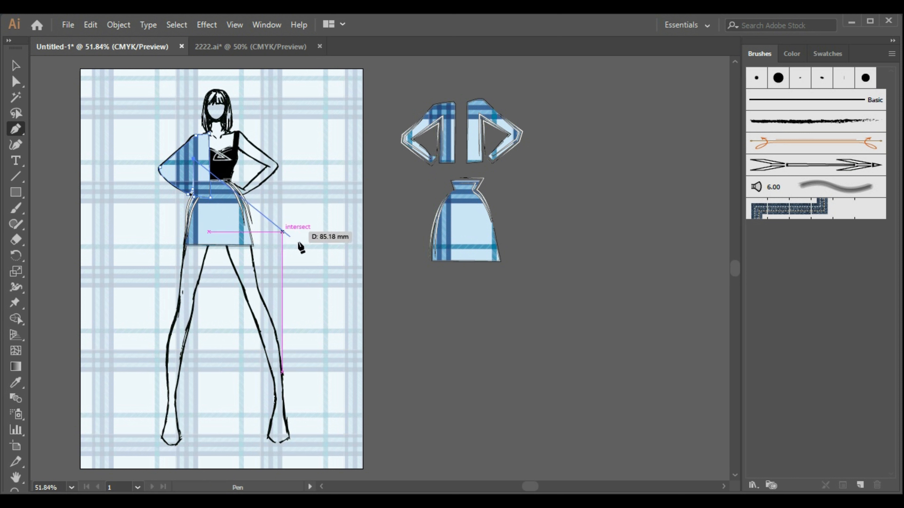
- Remove the plaid fill from the left jacket outline so the figure's arm can be traced
left_click(791, 53)
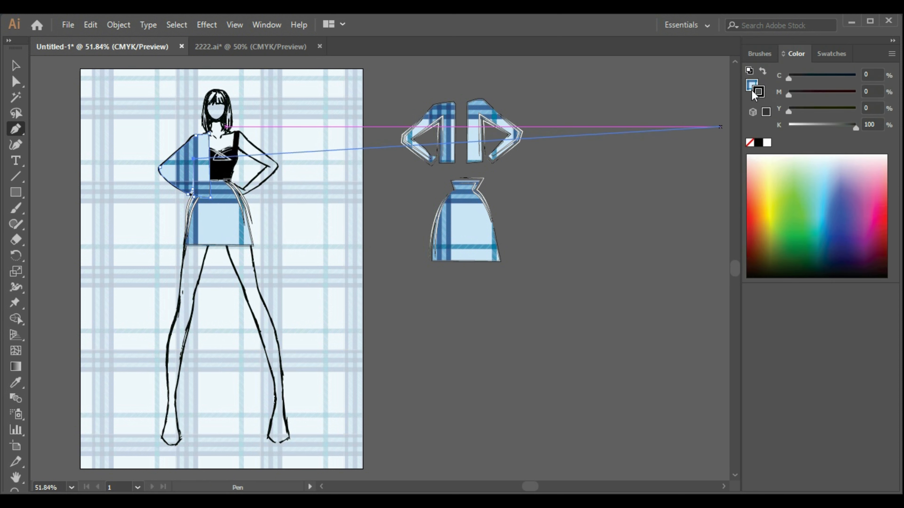
left_click(749, 143)
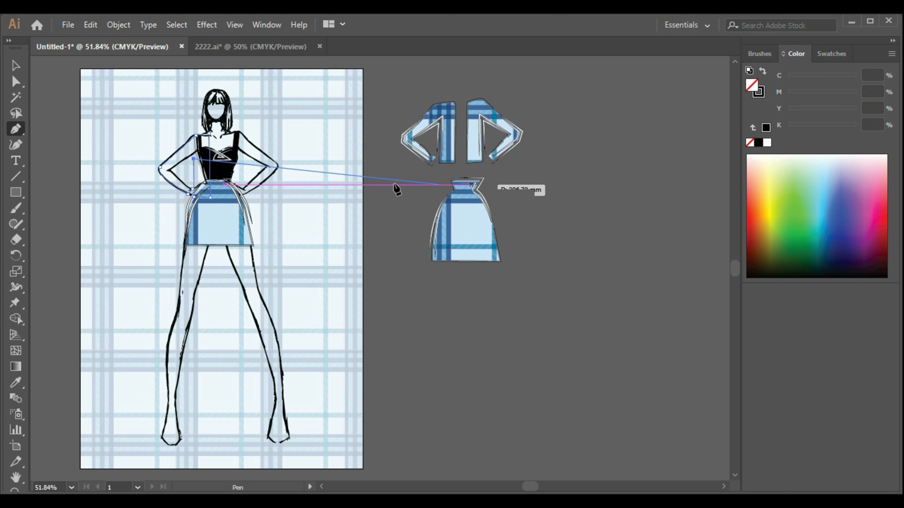
key("ctrl+z")
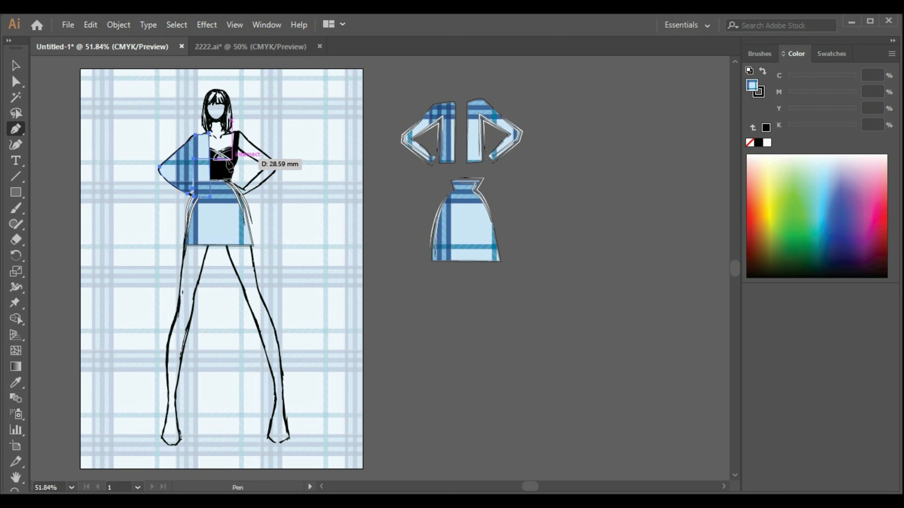
left_click(750, 143)
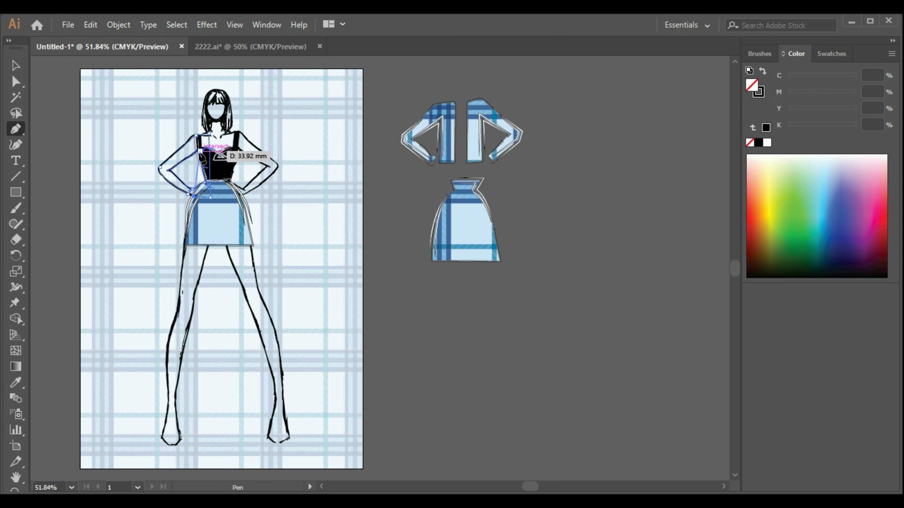
- Complete the left jacket outline along the inner arm from the armpit through the inner elbow to the wrist
left_click(198, 152)
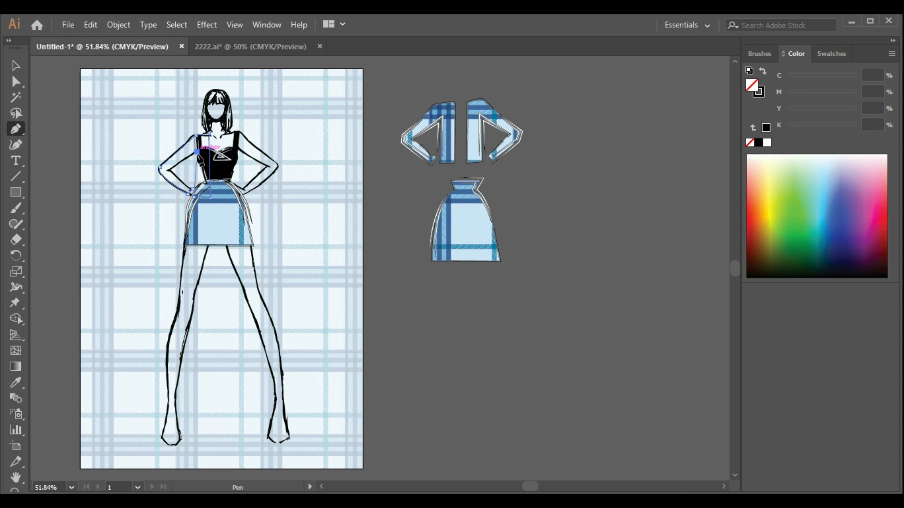
left_click(169, 170)
left_click(188, 194)
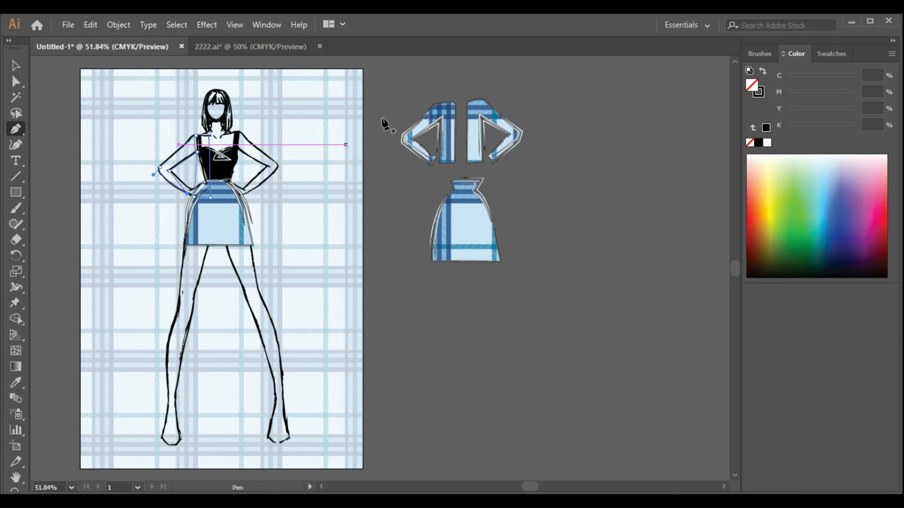
key("ctrl+z")
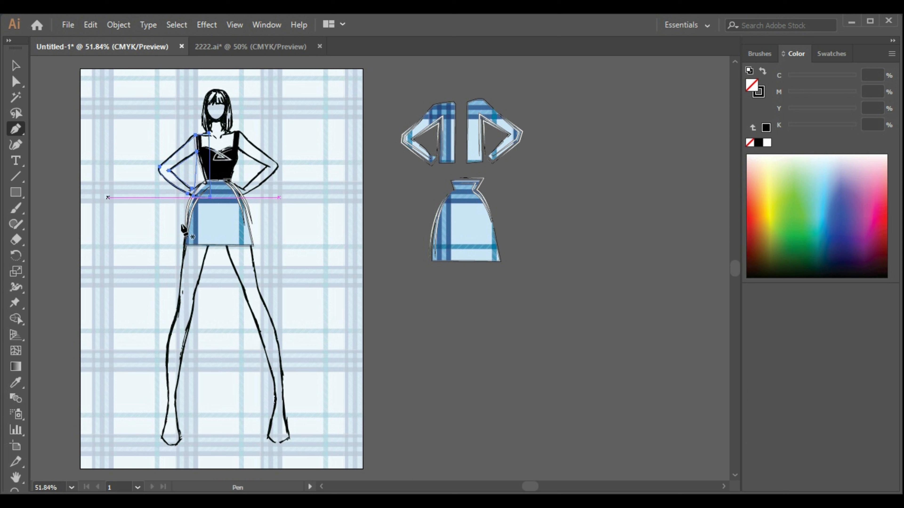
left_click(169, 171)
left_click(186, 186)
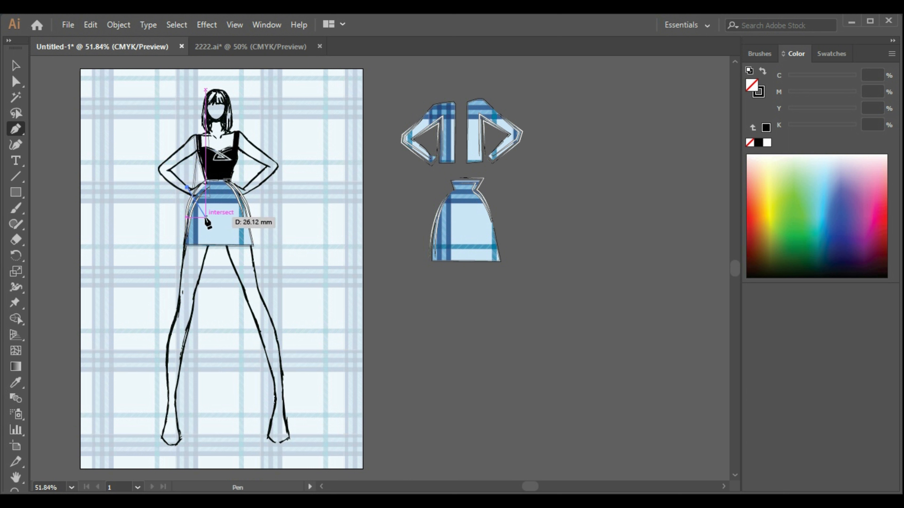
key("ctrl+z")
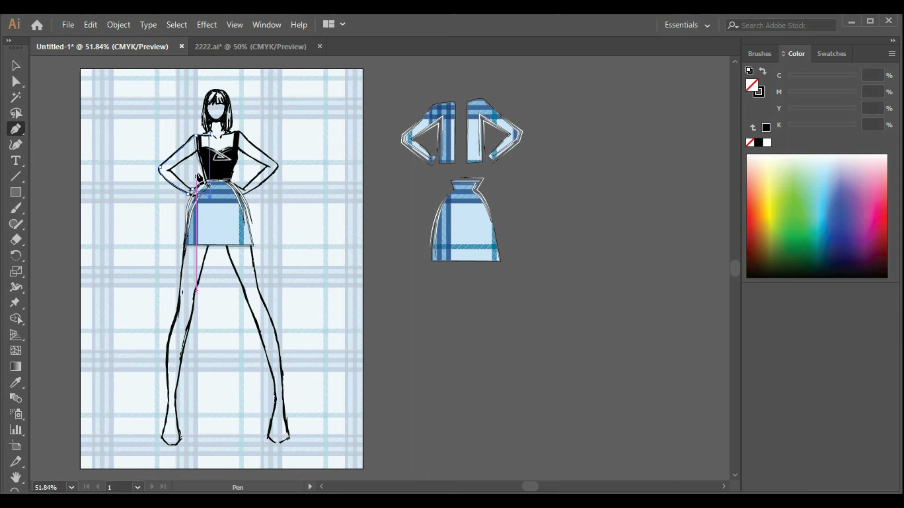
left_click_drag(180, 170, 219, 215)
key("ctrl+z")
key("ctrl+z")
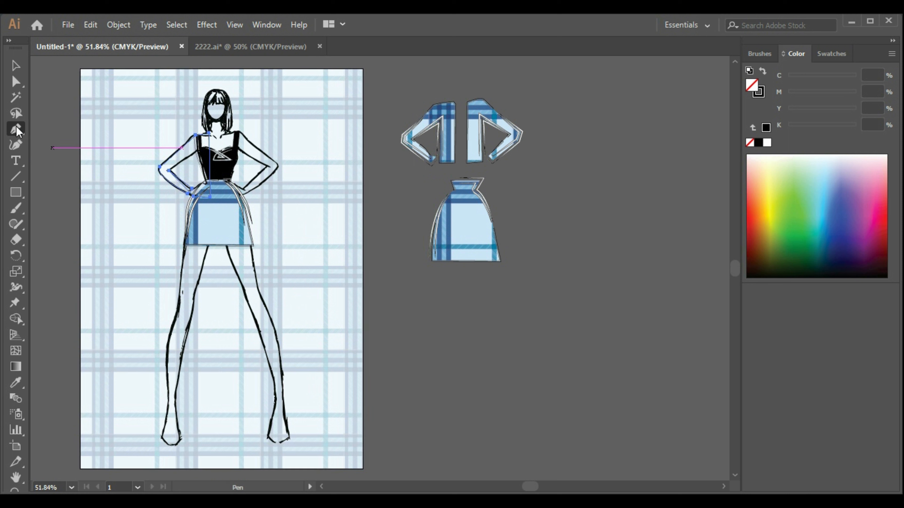
- Draw a separate unfilled path along the left sleeve's inner edge from the armpit through the elbow to the wrist
left_click(197, 152)
left_click(169, 170)
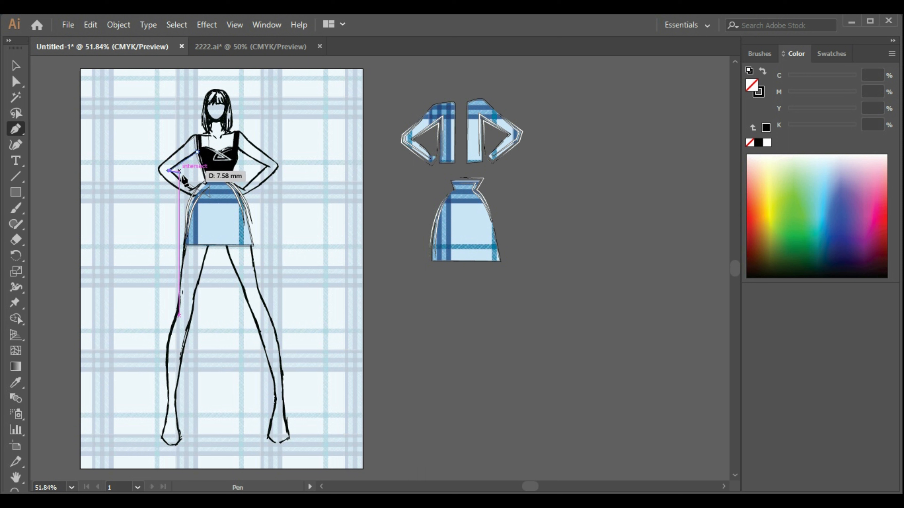
left_click(191, 189)
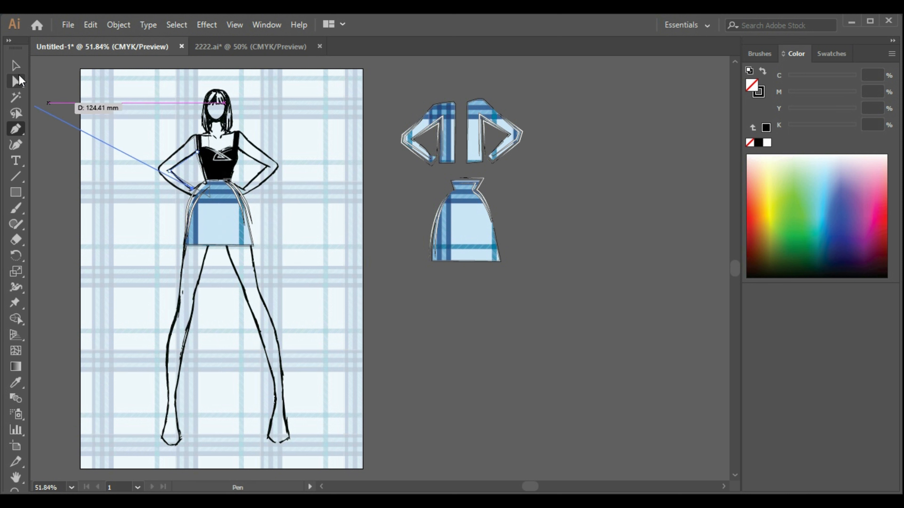
- Start a separate unfilled right jacket outline from the wrist around the elbow, up to the shoulder and across to the neck
left_click(15, 66)
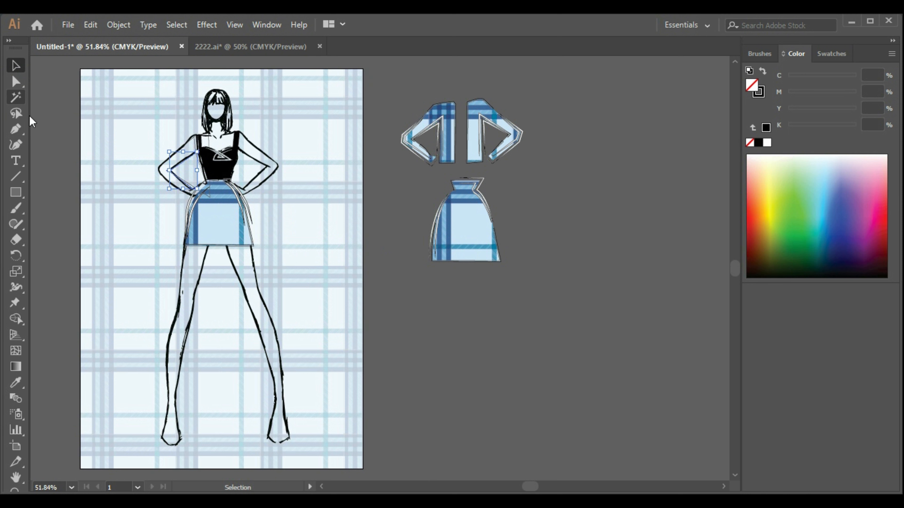
left_click(16, 131)
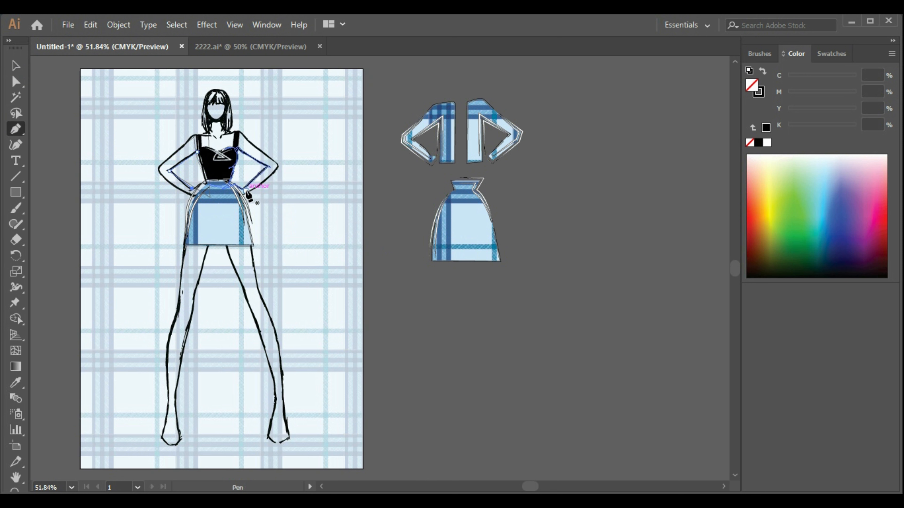
left_click(246, 192)
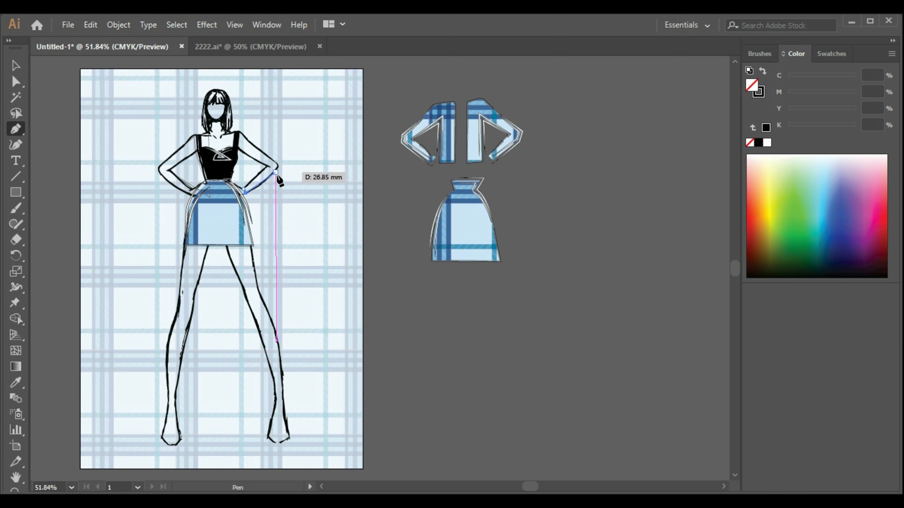
left_click(278, 165)
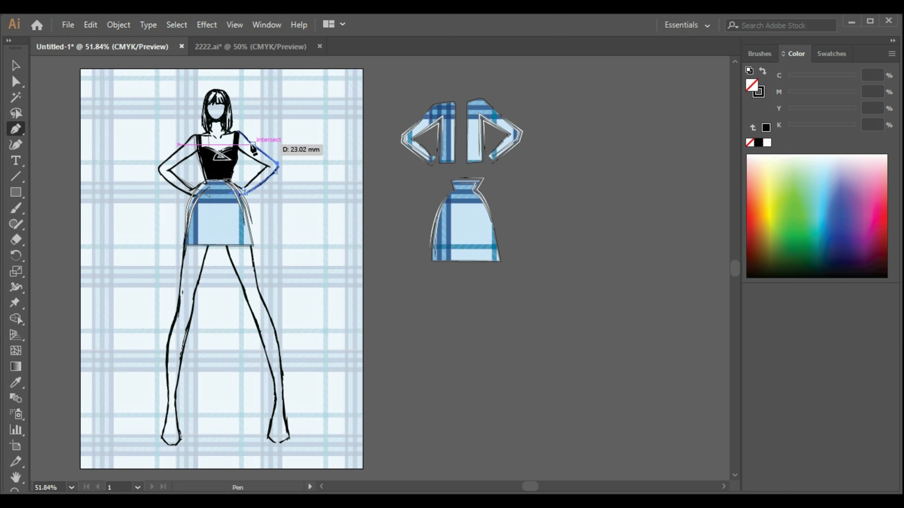
left_click(240, 131)
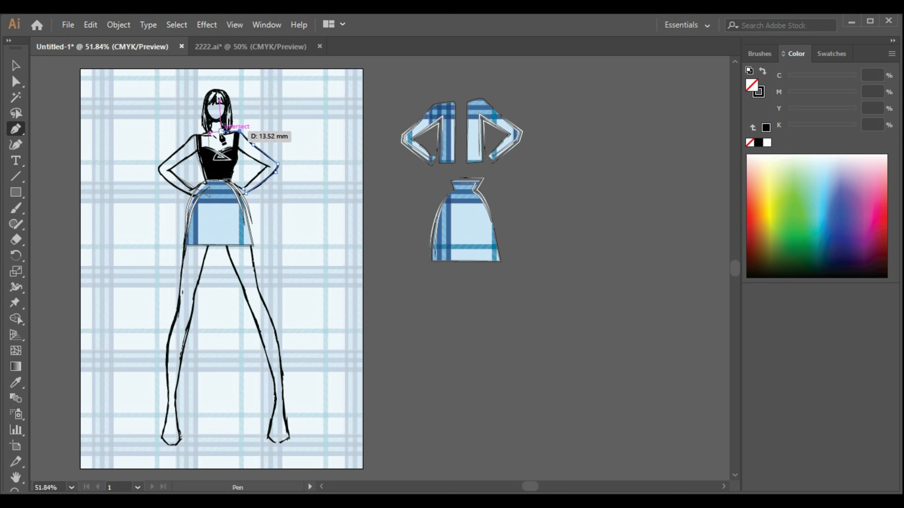
left_click(223, 135)
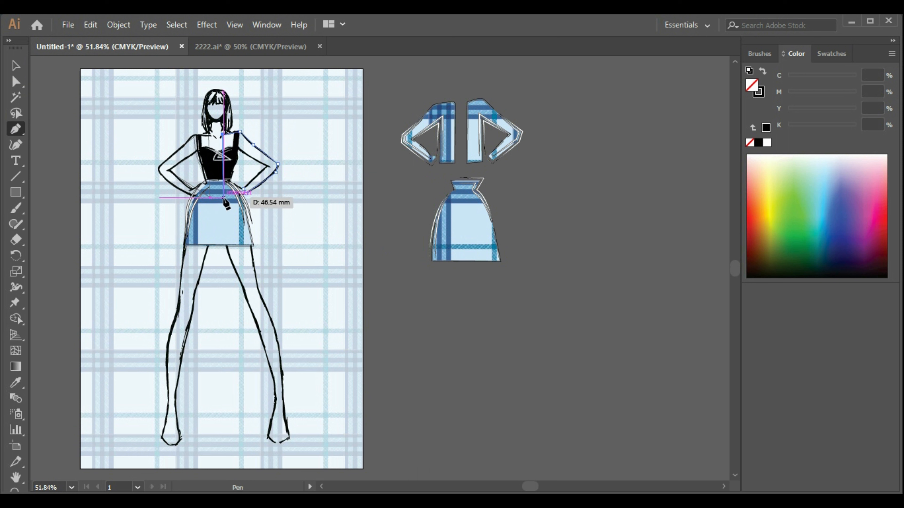
- Finish the right jacket outline down the front edge, across the hem to the armpit and along the inner arm to the wrist
left_click(244, 196)
left_click(241, 197)
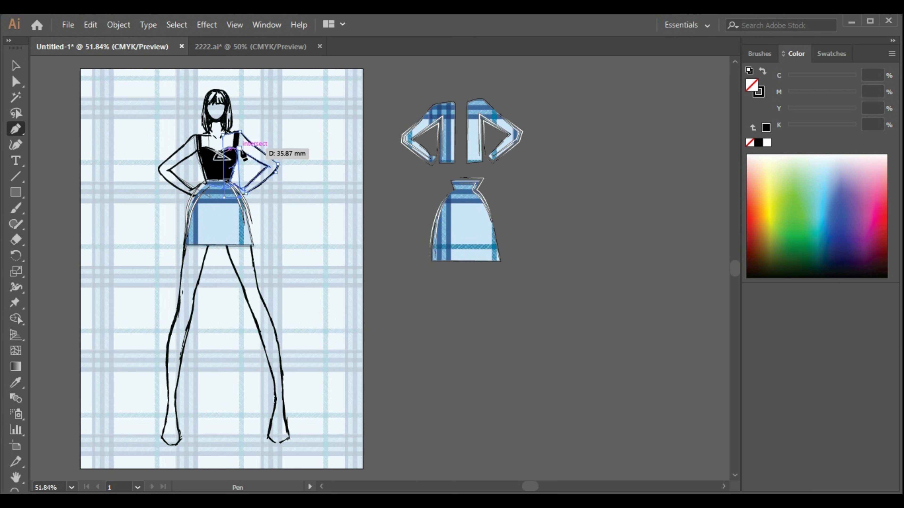
left_click(243, 188)
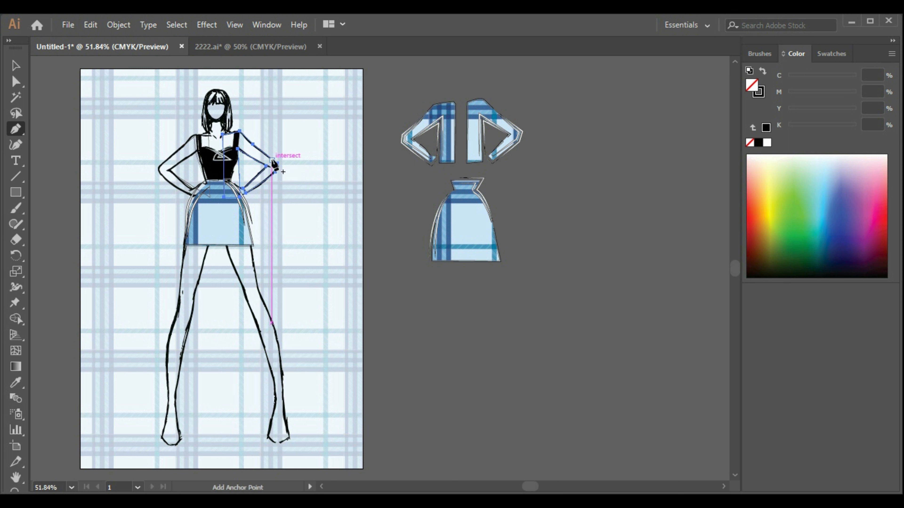
left_click(15, 65)
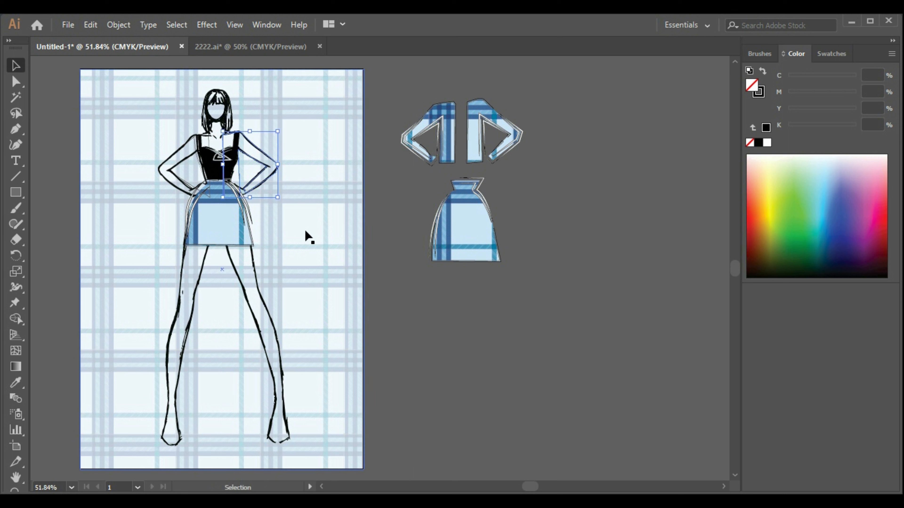
- Select both jacket halves on the figure and apply the plaid appearance of the loose skirt beside the artboard with the Eyedropper
left_click_drag(202, 183, 195, 189)
left_click(209, 193, "shift")
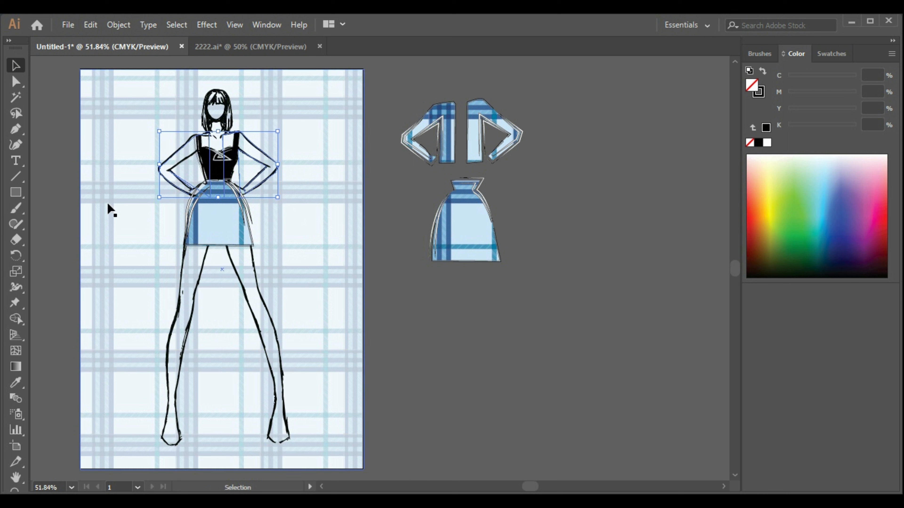
left_click(21, 382)
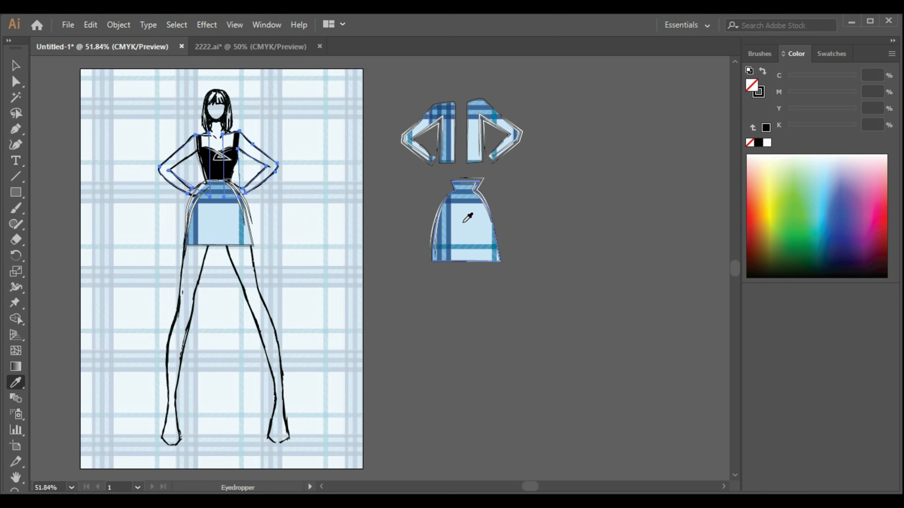
left_click(463, 222)
left_click(16, 66)
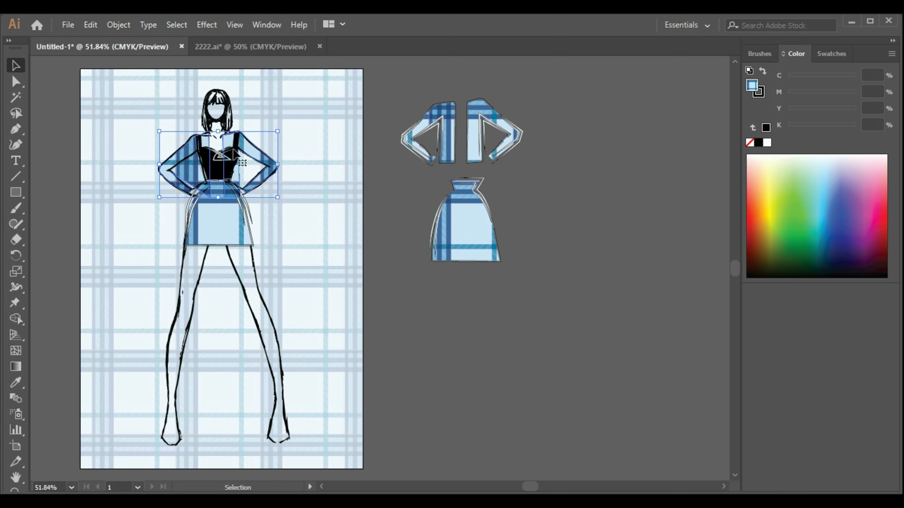
right_click(256, 144)
mouse_move(362, 338)
left_click(437, 335)
left_click(438, 337)
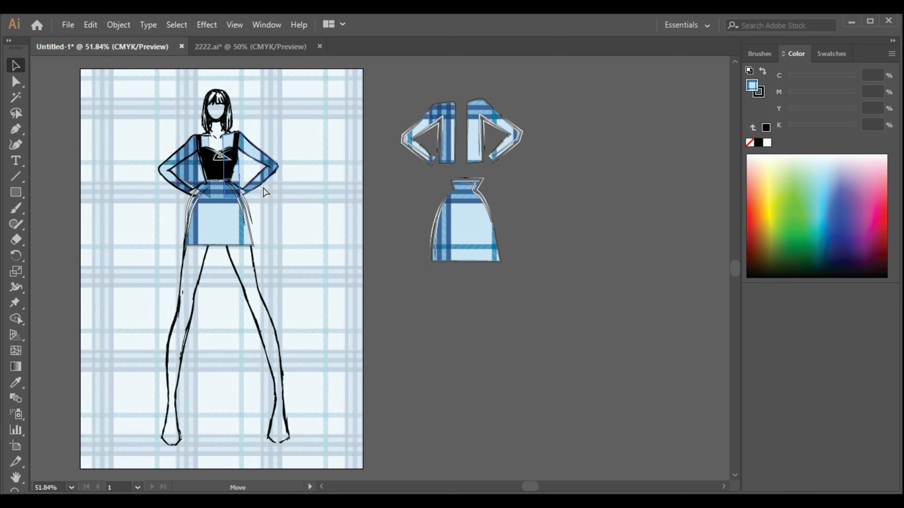
- Move both plaid jacket halves off the figure to the empty canvas and delete them
left_click_drag(265, 192, 563, 386)
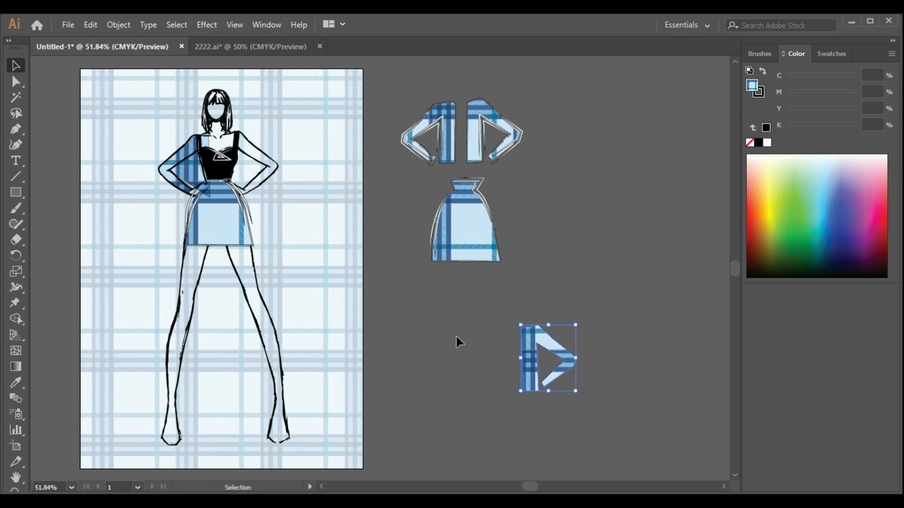
left_click_drag(202, 175, 621, 233)
left_click(544, 359)
key("Delete")
left_click(597, 233)
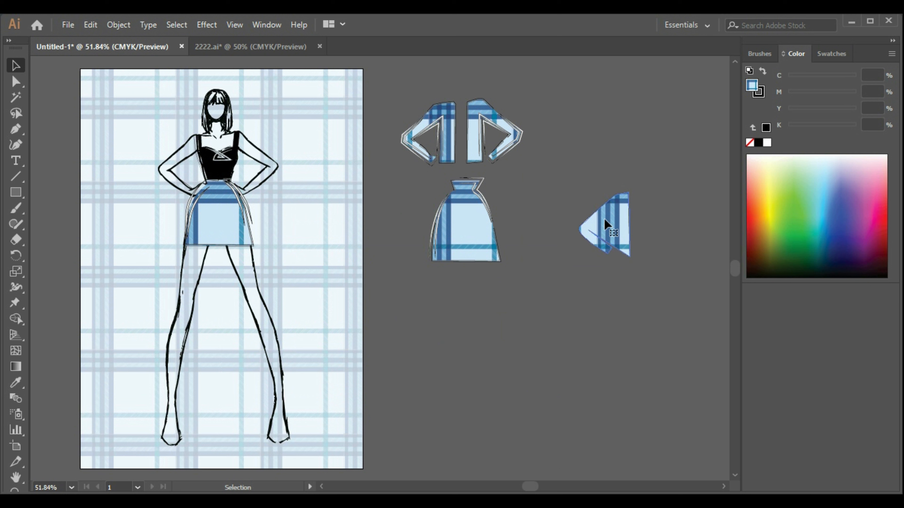
key("Delete")
- Delete the loose plaid skirt and the spare jacket pieces beside the artboard
left_click(468, 212)
key("Delete")
left_click(478, 142)
key("Delete")
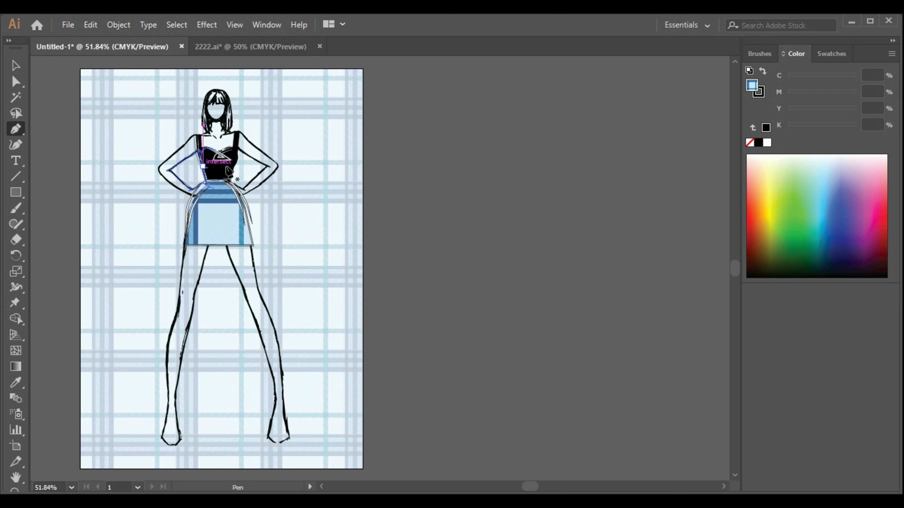
- Draw a shorter plaid-filled left jacket half around the sleeve, shoulder and front edge, with its hem ending above the waist
left_click(188, 191)
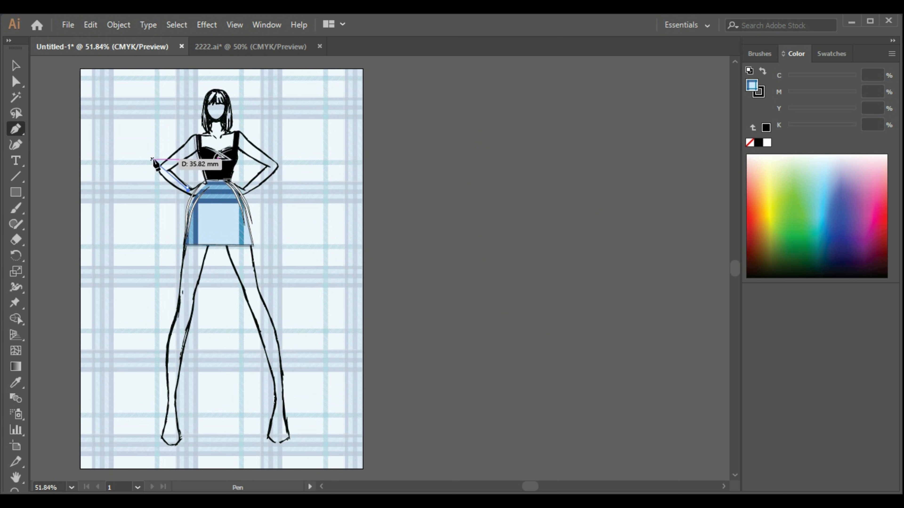
left_click_drag(190, 191, 167, 166)
left_click(167, 179)
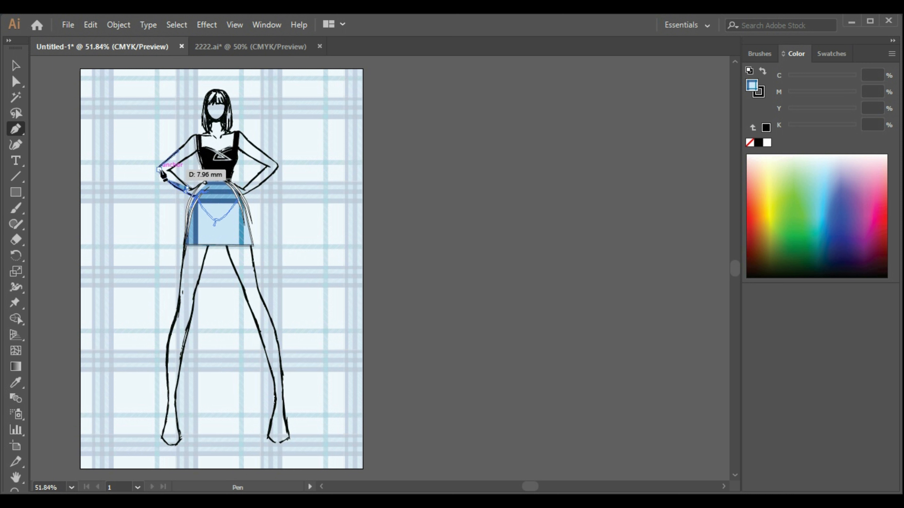
left_click(178, 150)
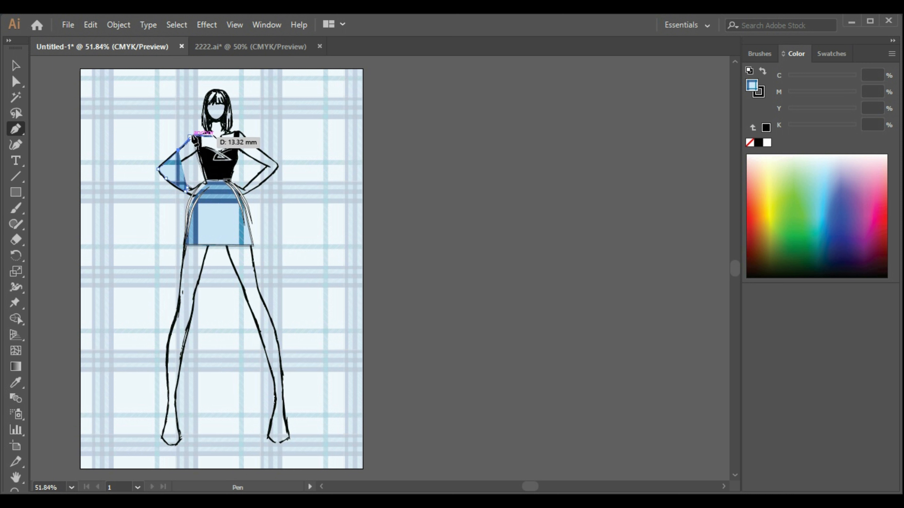
left_click_drag(197, 135, 203, 138)
left_click(209, 133)
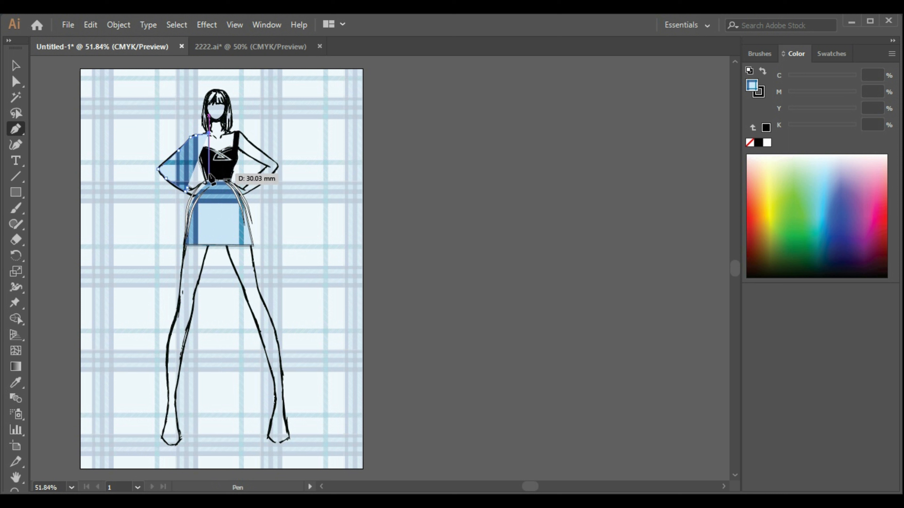
left_click(208, 168)
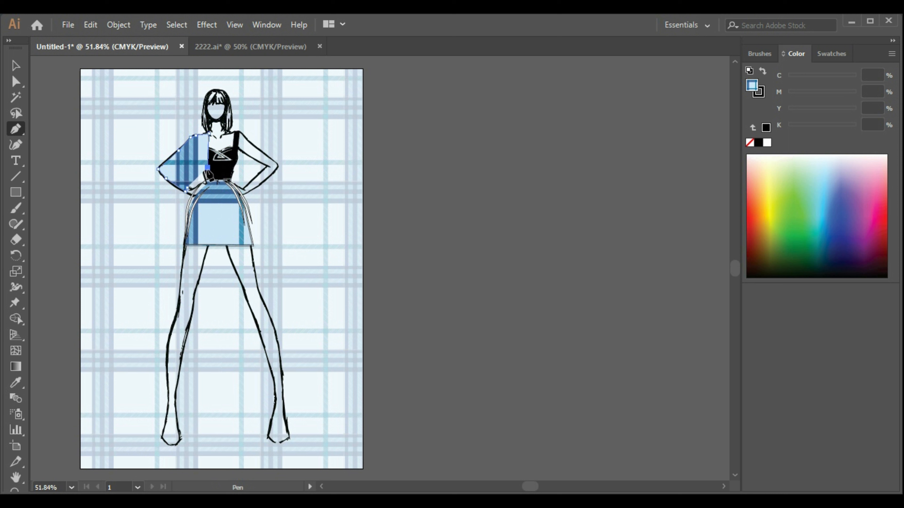
left_click(194, 167)
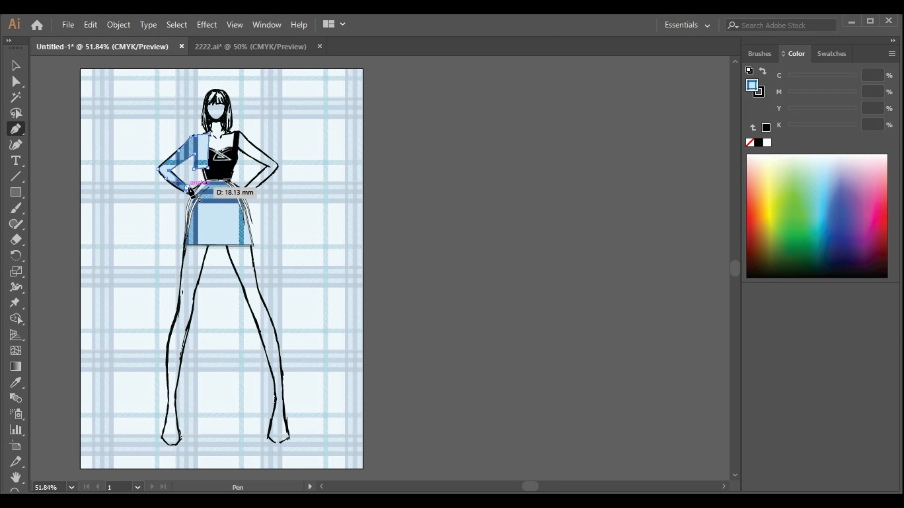
left_click(15, 70)
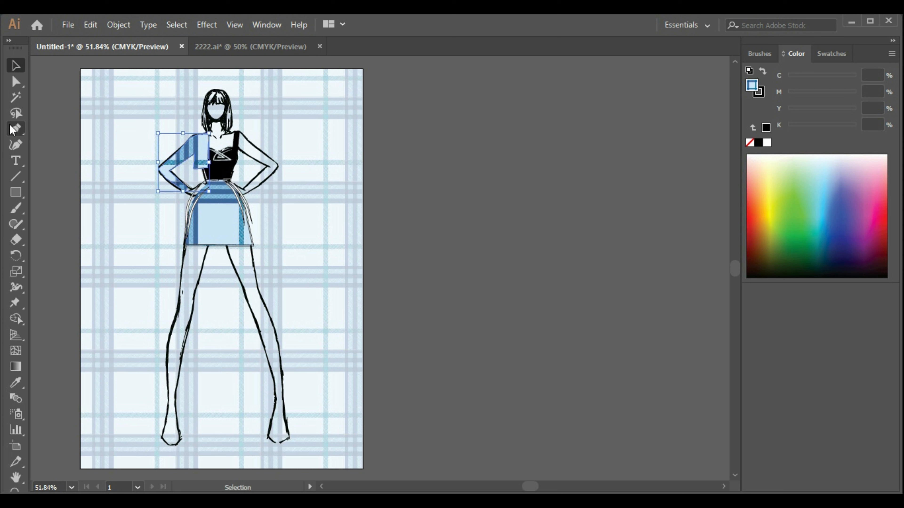
- Draw the matching plaid-filled right jacket half around the sleeve, shoulder and front edge, with its hem above the waist
left_click(14, 130)
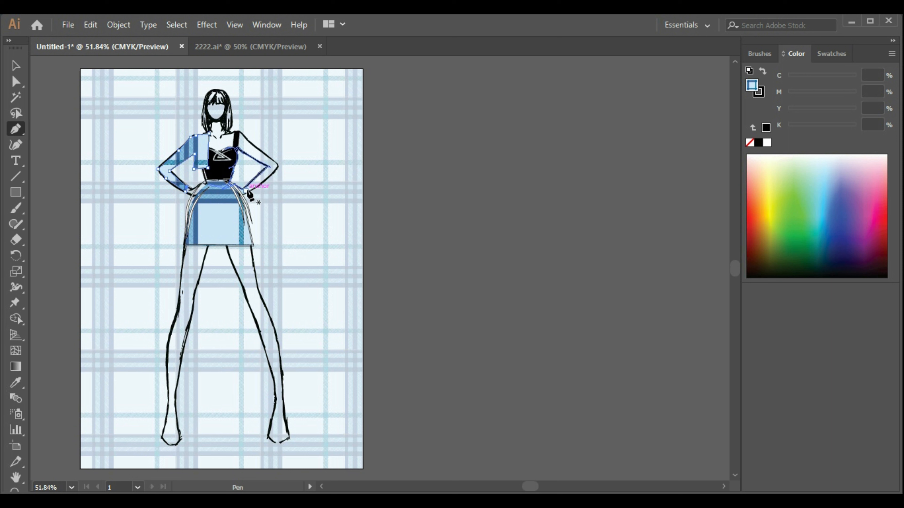
left_click(246, 190)
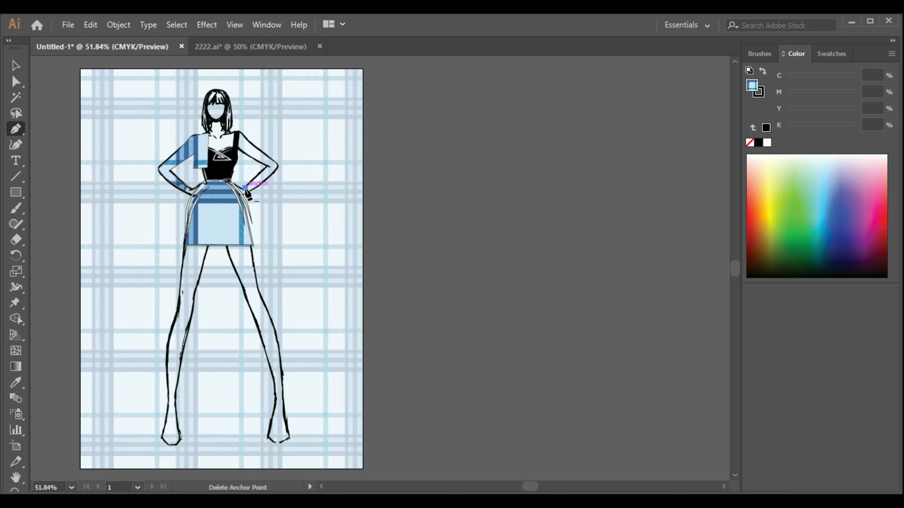
left_click(279, 166)
left_click(262, 151)
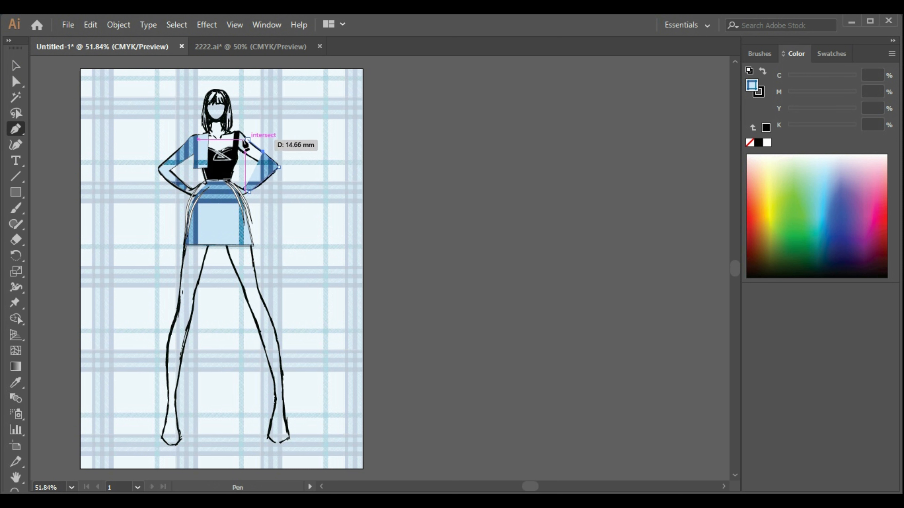
left_click(238, 130)
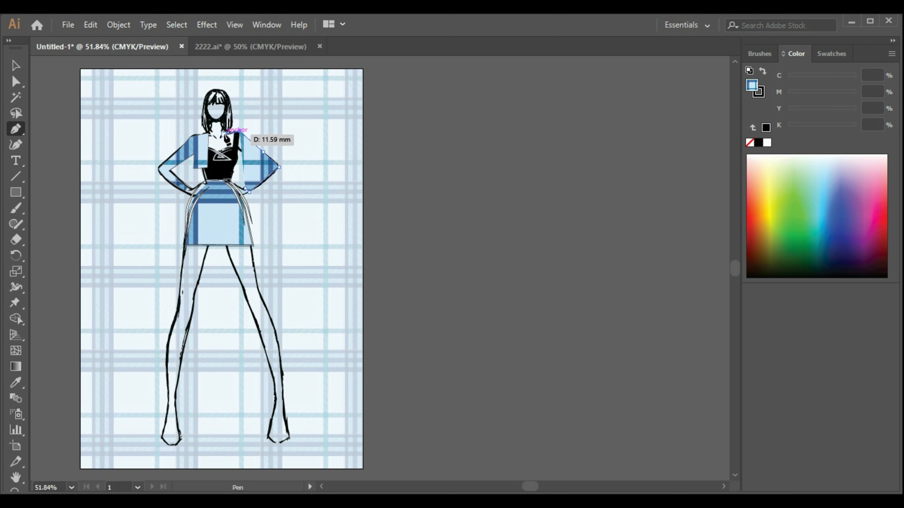
left_click(224, 133)
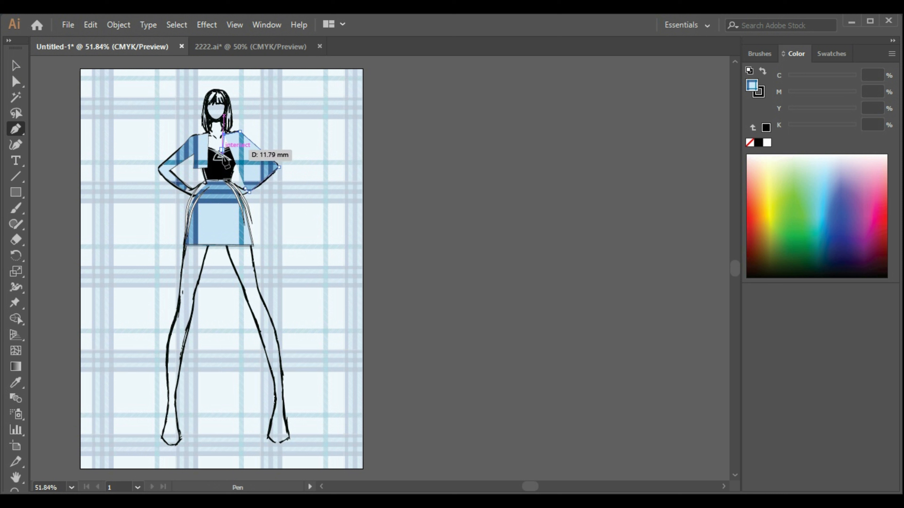
left_click(224, 164)
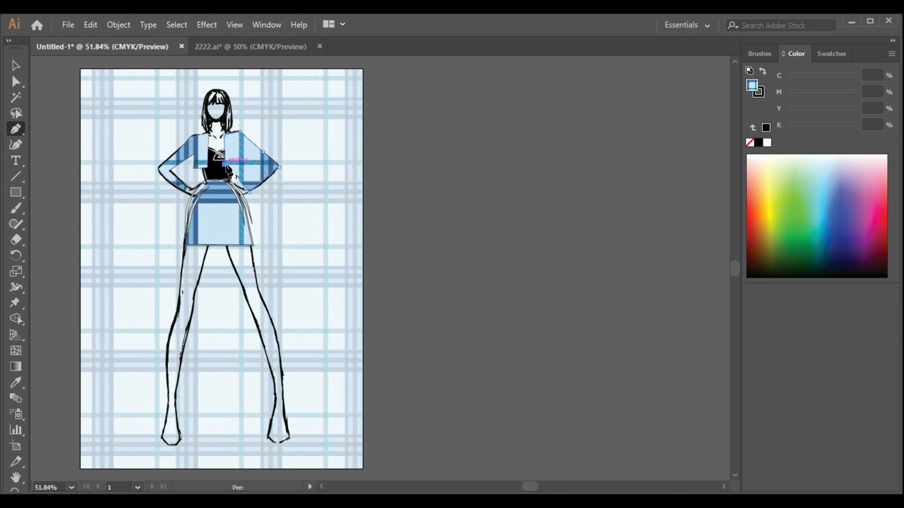
left_click(239, 164)
left_click(241, 153)
left_click(278, 167)
left_click(246, 188)
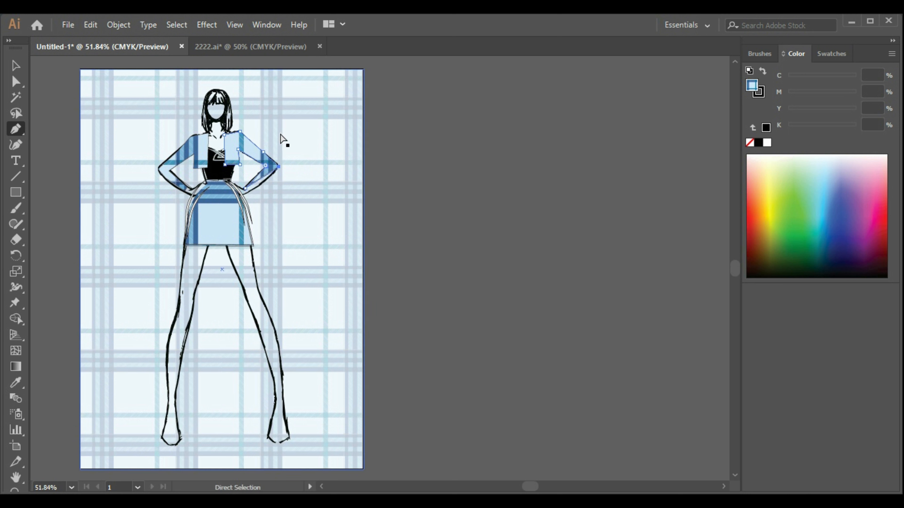
left_click(15, 66)
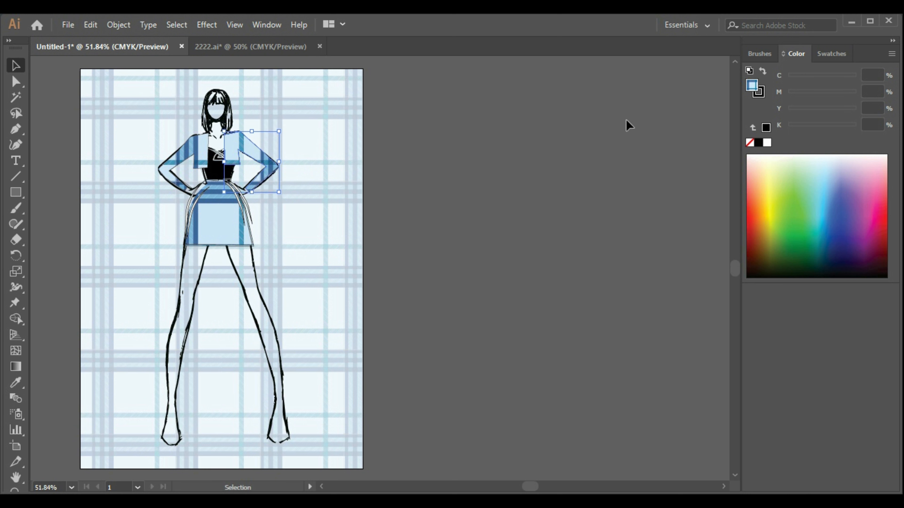
- Apply the black double-arrow art brush to the outlines of the right and left jacket halves
left_click(759, 54)
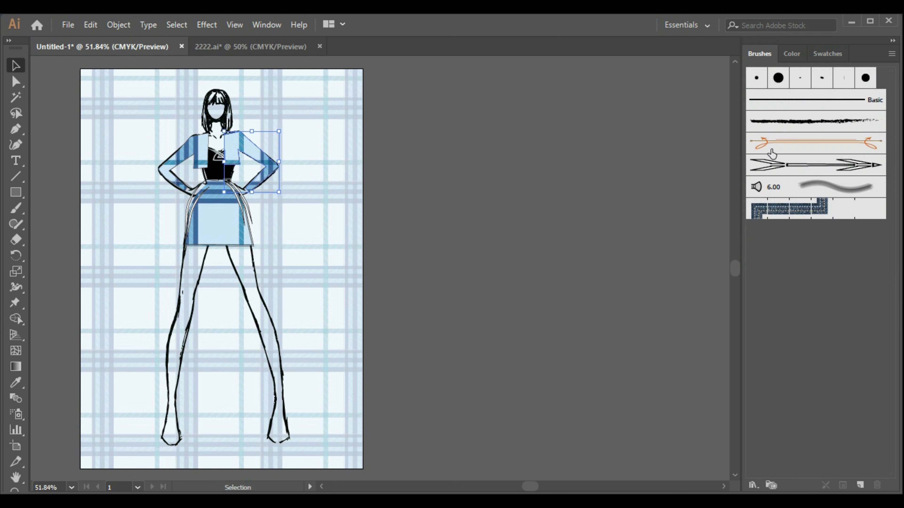
left_click(779, 164)
left_click(201, 158)
left_click(782, 166)
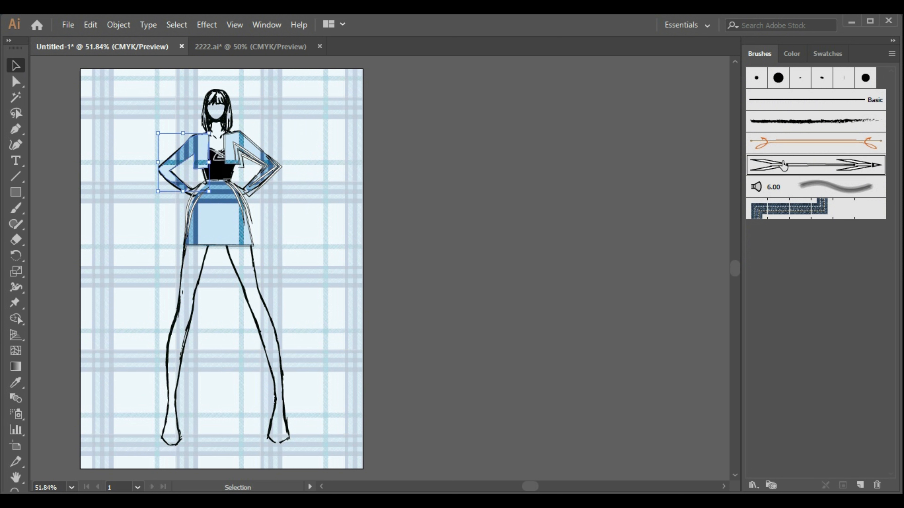
- Set the stroke weight of both jacket halves' brushed outlines to 0.75 pt
left_click(260, 158)
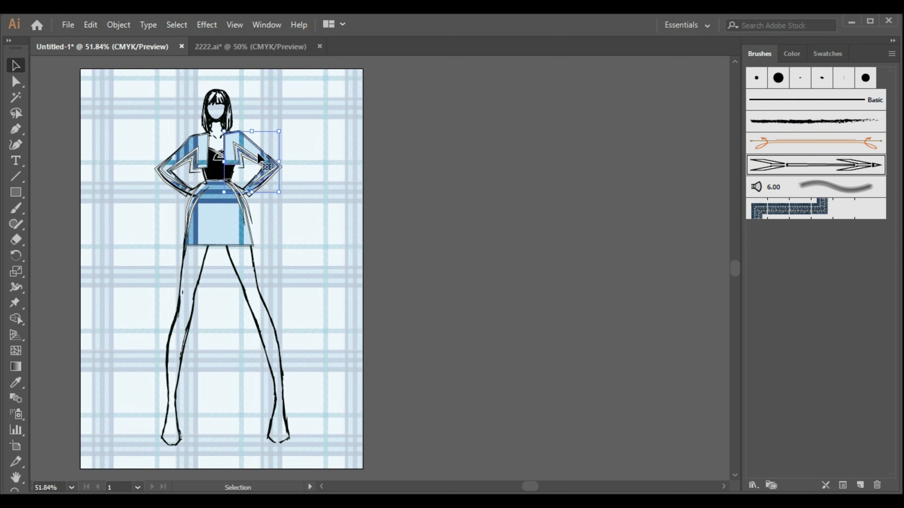
left_click(203, 161, "shift")
left_click(266, 25)
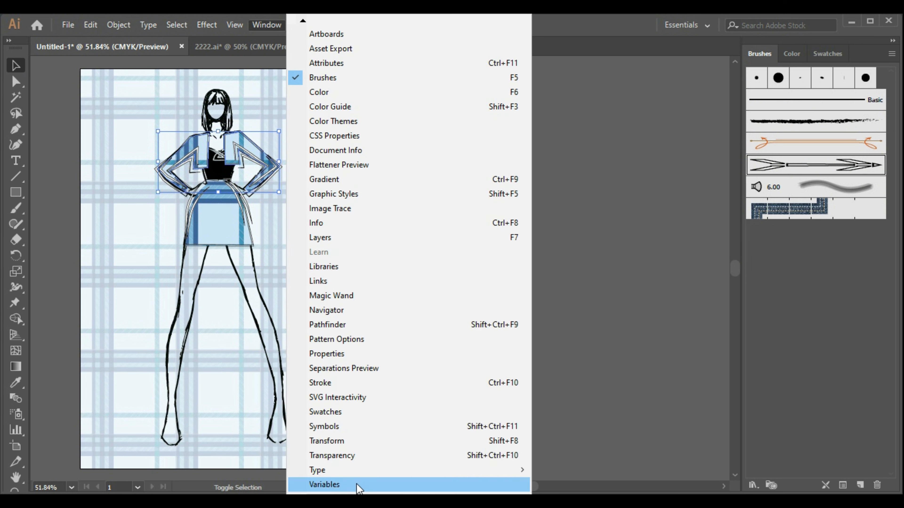
left_click(356, 463)
left_click(267, 24)
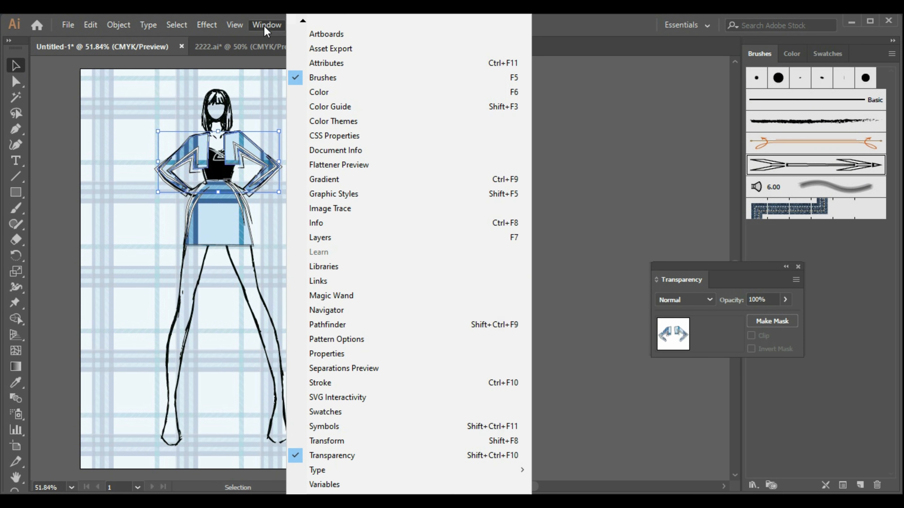
left_click(400, 386)
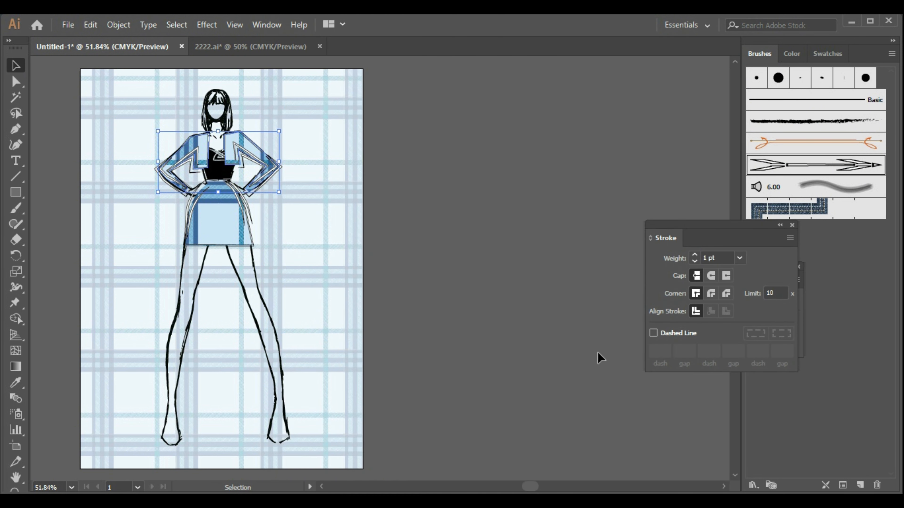
left_click(695, 261)
- Set the stroke weight of the plaid skirt's brushed outline to 0.75 pt
left_click(234, 242)
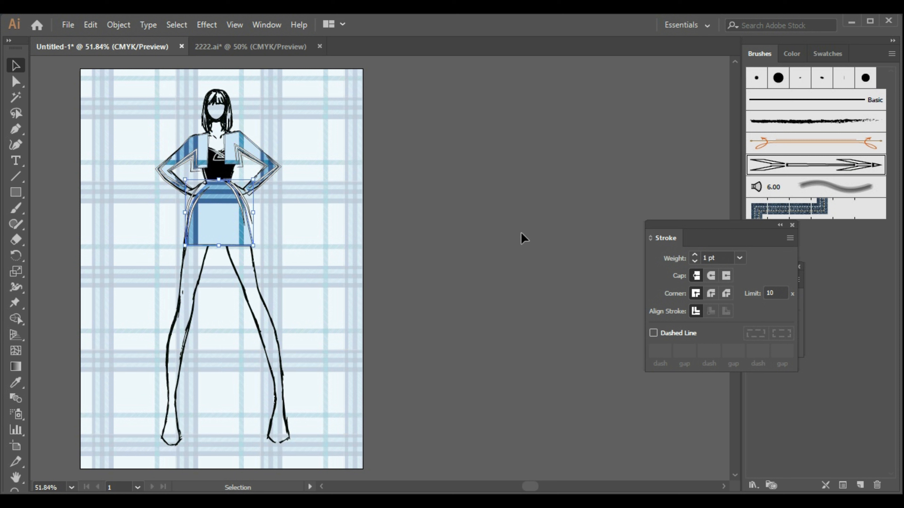
left_click(695, 261)
left_click(601, 312)
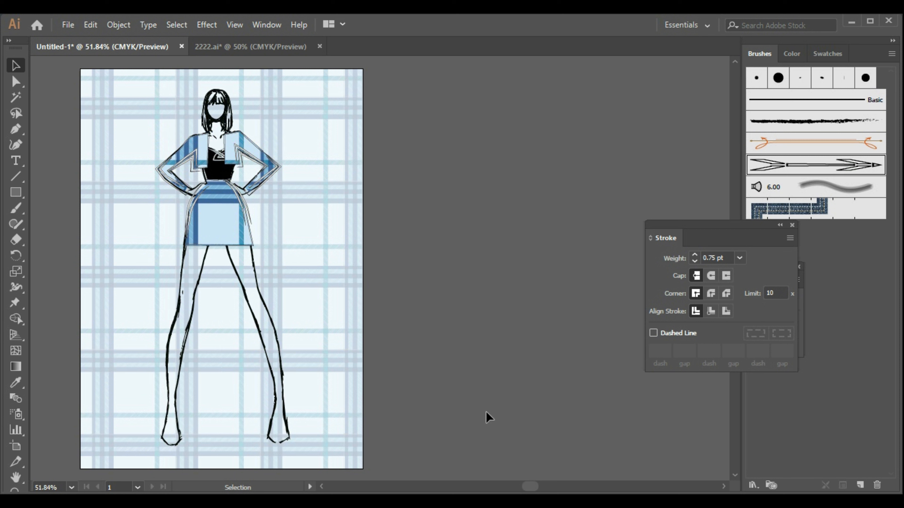
- Draw a tiny brushed circle with the Ellipse tool and place it as a button on the right jacket half's front edge
left_click(87, 164)
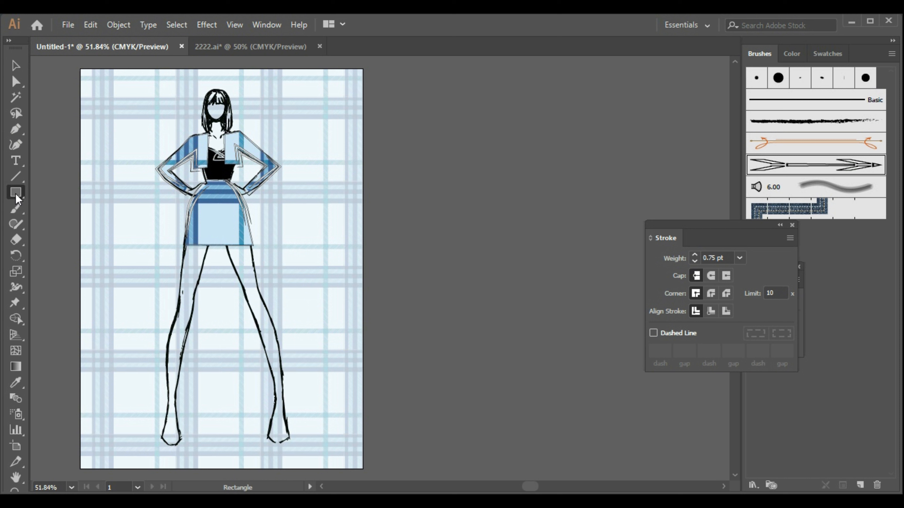
left_click_drag(18, 199, 91, 224)
left_click_drag(508, 303, 515, 310)
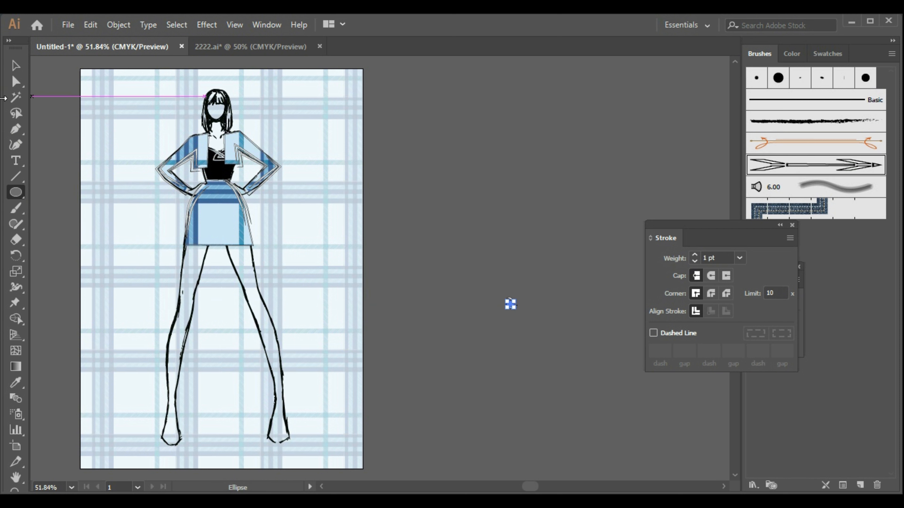
left_click(15, 65)
left_click_drag(511, 304, 236, 147)
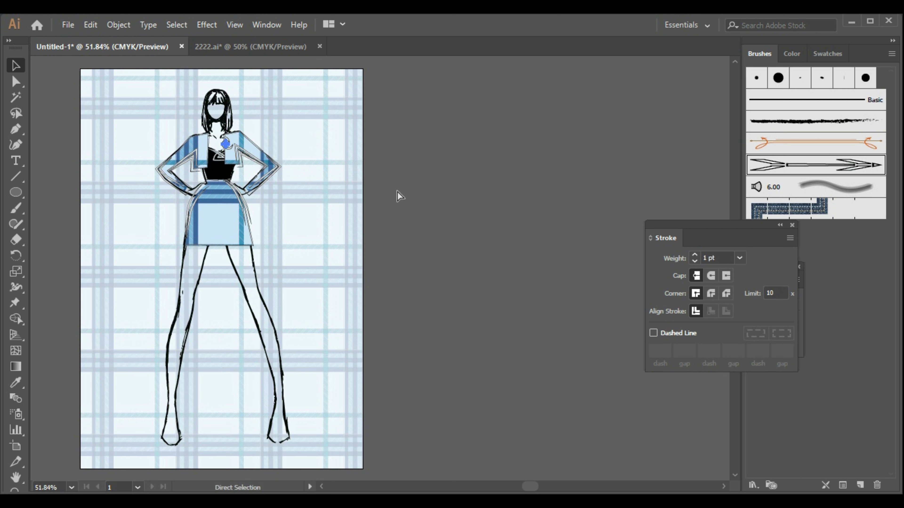
- Paste copies of the round button onto the left jacket half's front edge and at the skirt's waist, lower centre and middle
key("ctrl+x")
key("ctrl+v")
left_click_drag(378, 274, 206, 166)
key("ctrl+v")
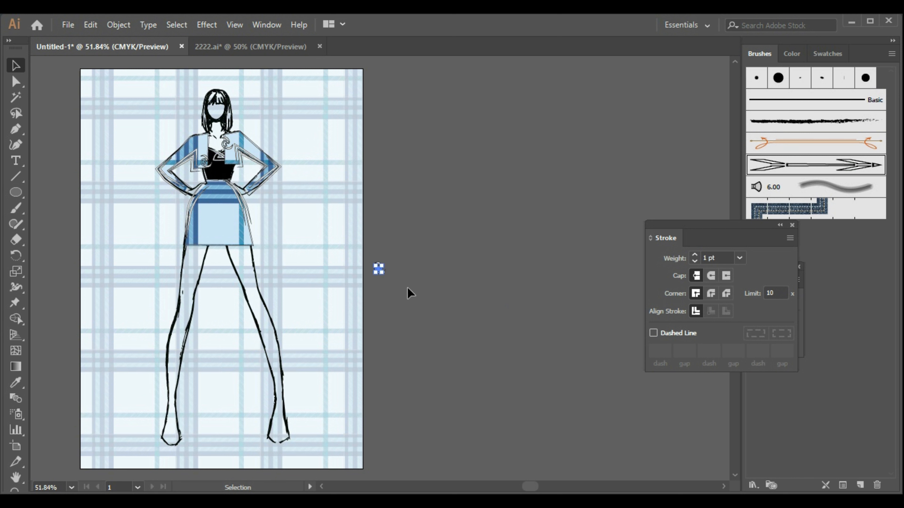
left_click_drag(378, 270, 218, 190)
key("ctrl+v")
left_click_drag(381, 274, 222, 215)
key("ctrl+v")
left_click_drag(378, 268, 224, 212)
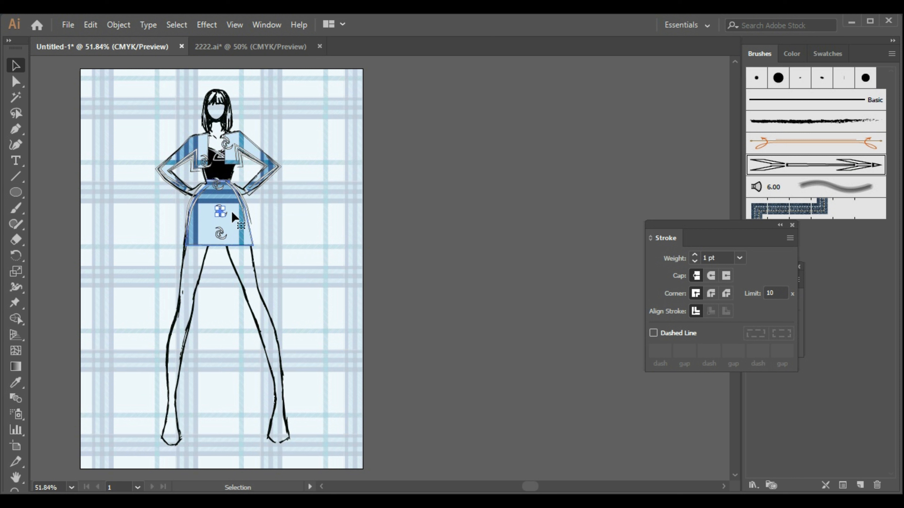
- Adjust the three skirt buttons into an evenly spaced vertical row down the skirt's centre
left_click(218, 185)
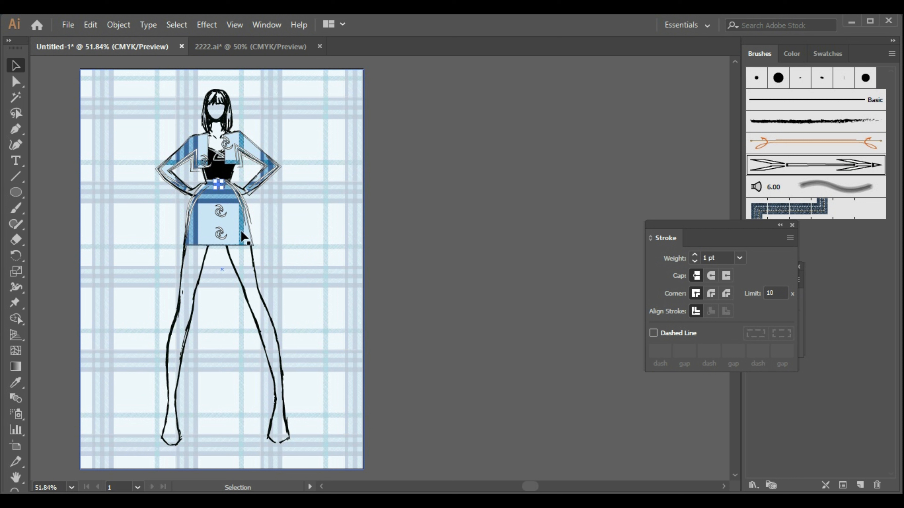
left_click_drag(222, 212, 222, 212)
left_click(221, 235)
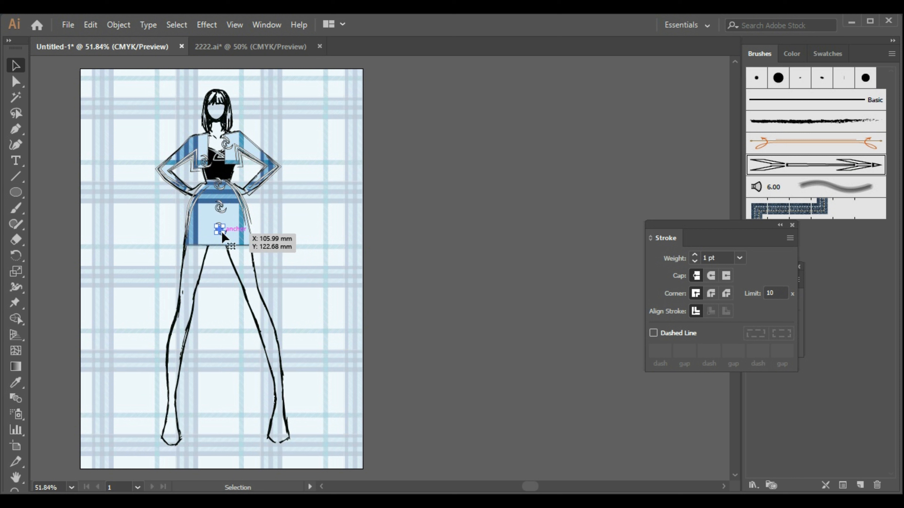
left_click(494, 243)
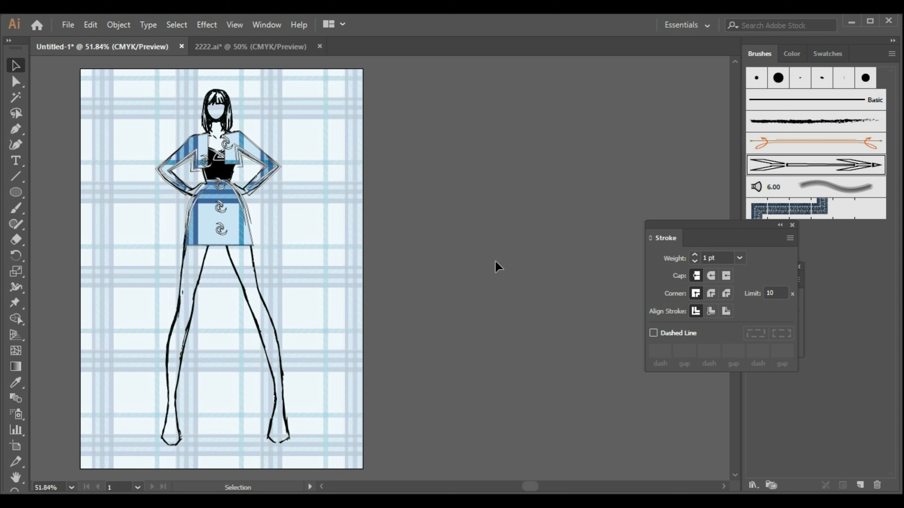
- Apply the second arrow brush of the Arrows_Special library, with the black-centred tail and outlined head, to the three skirt buttons
left_click(793, 226)
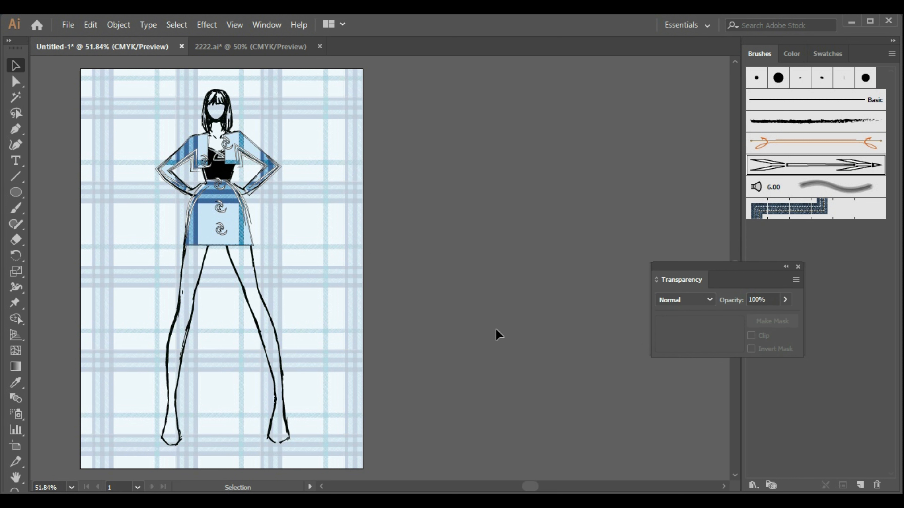
left_click(222, 230)
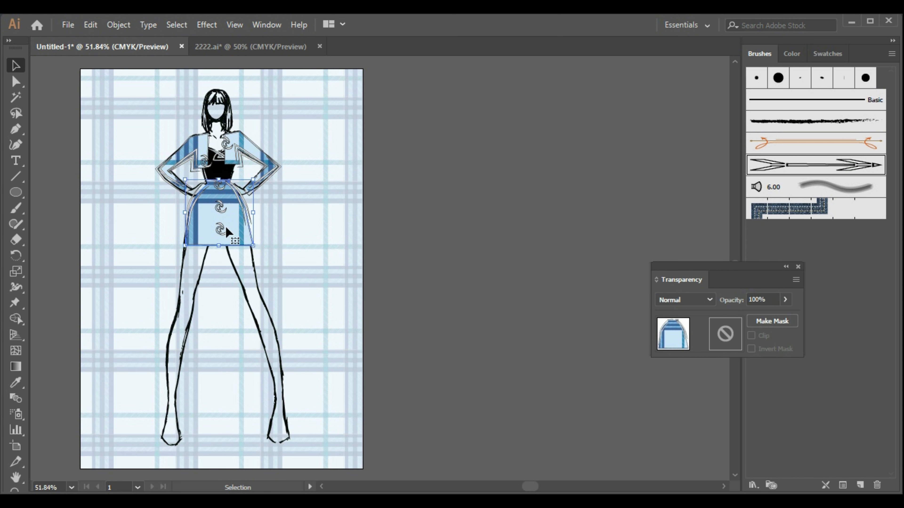
left_click(752, 485)
mouse_move(793, 338)
left_click(681, 336)
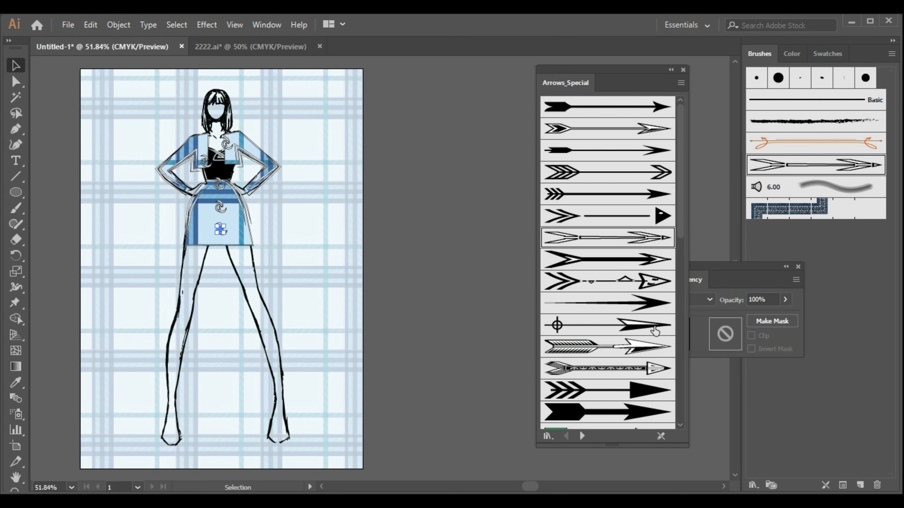
left_click(624, 132)
left_click(491, 245)
left_click(220, 206)
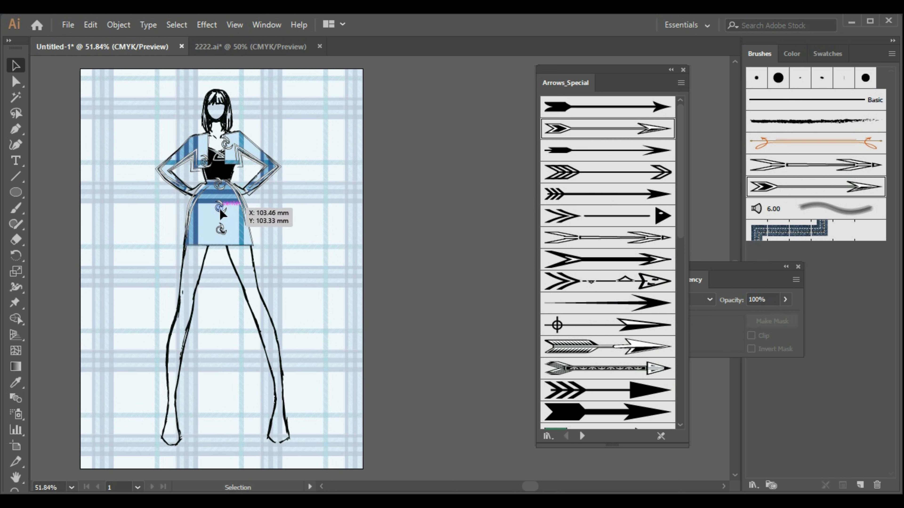
left_click_drag(216, 183, 217, 184)
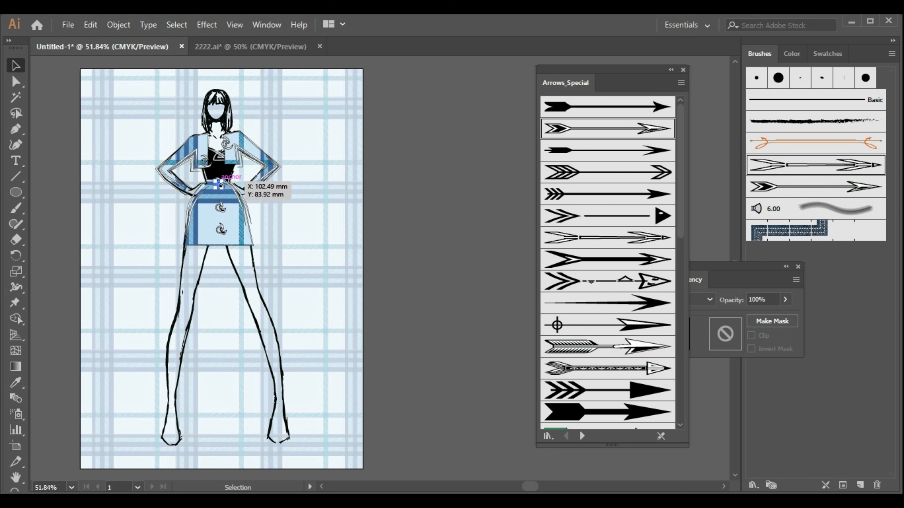
- Apply the same Arrows_Special brush to the right and left jacket buttons, and close the floating brush library and Transparency panels
left_click(230, 144)
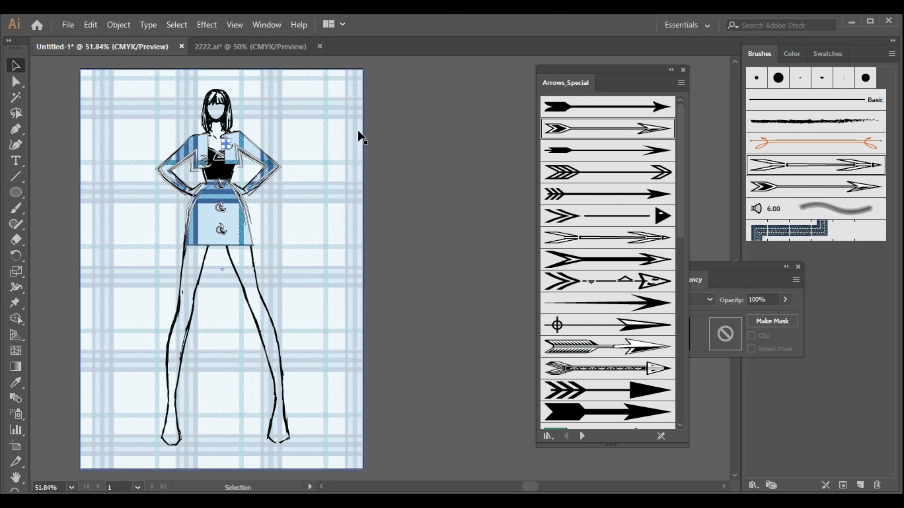
left_click(564, 130)
left_click(209, 163)
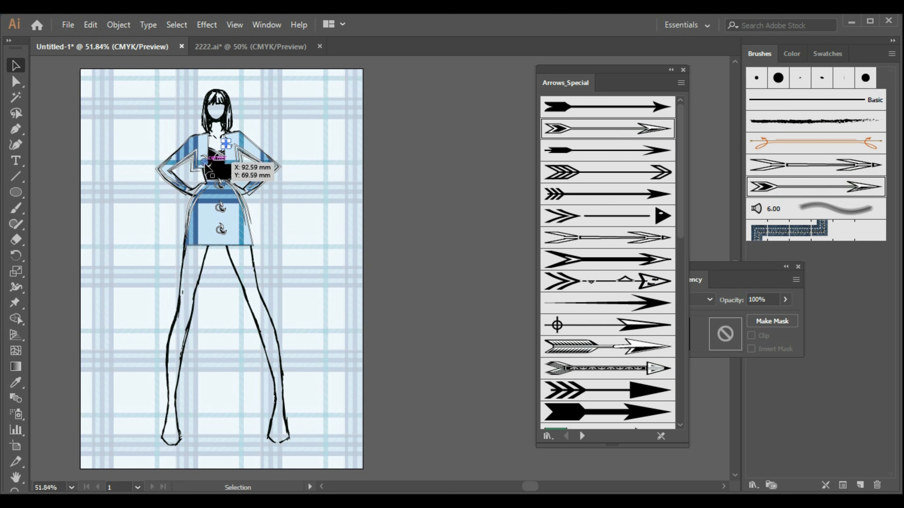
left_click(589, 135)
left_click(516, 380)
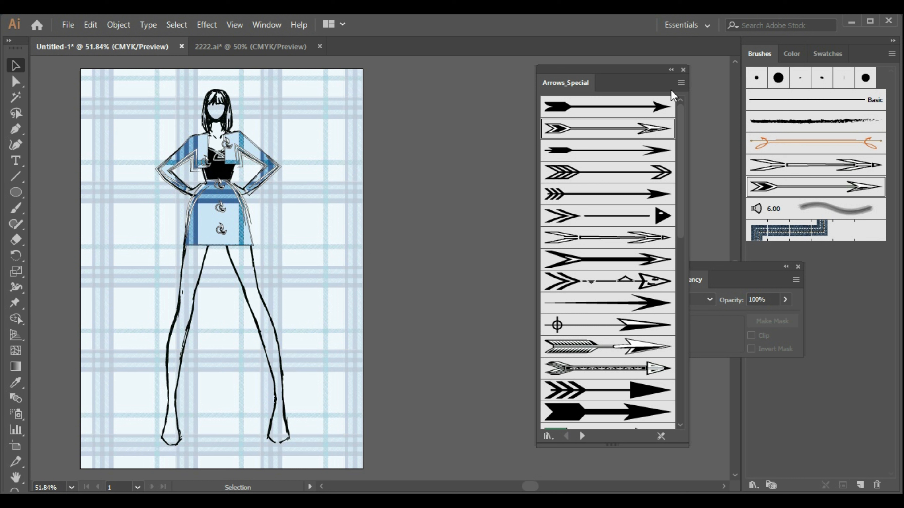
left_click(684, 70)
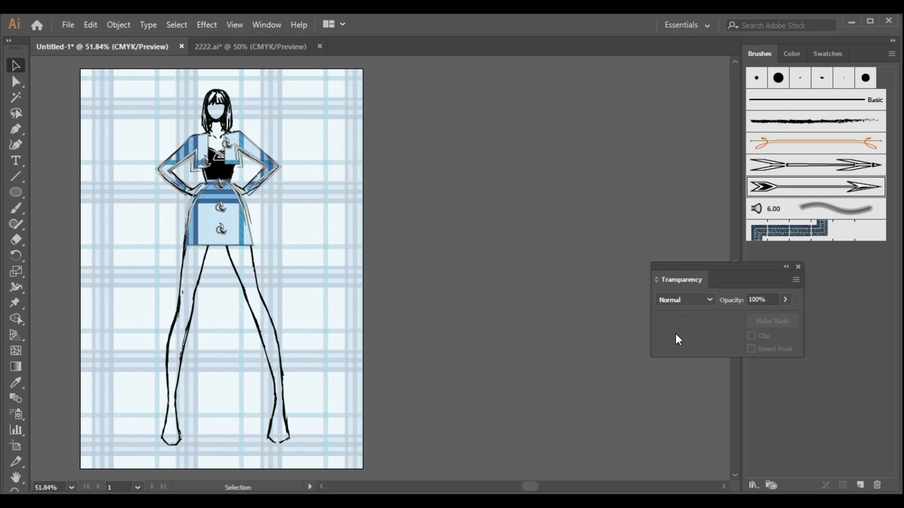
left_click(798, 267)
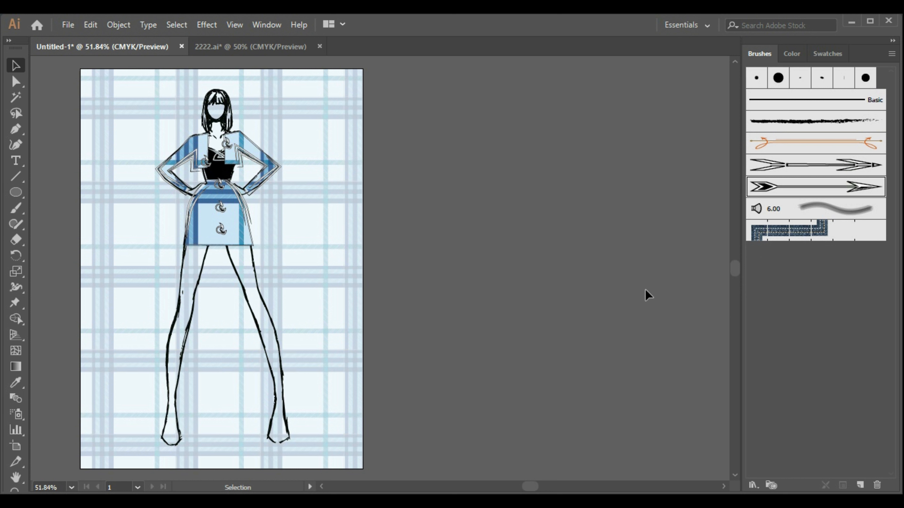
- Try a curved seam line from the skirt's left waist to its left hem corner, testing both black arrow brushes on it
left_click(16, 129)
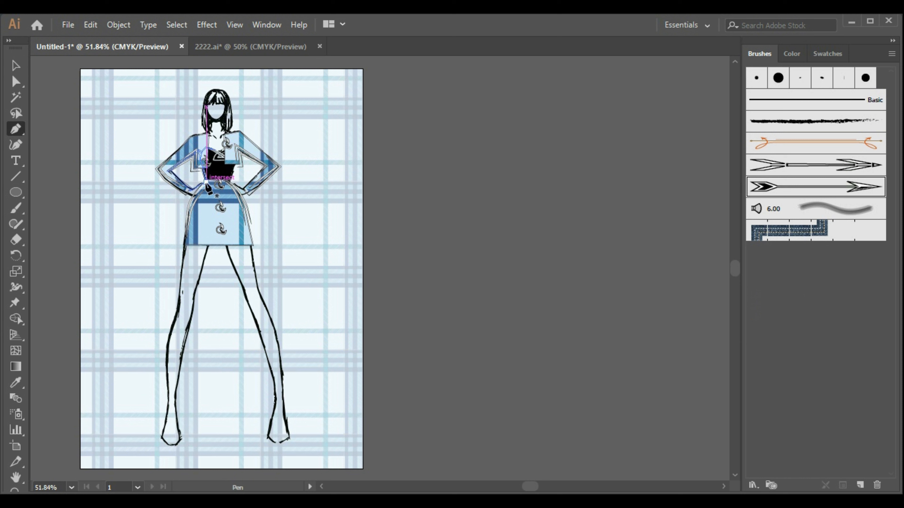
left_click(206, 182)
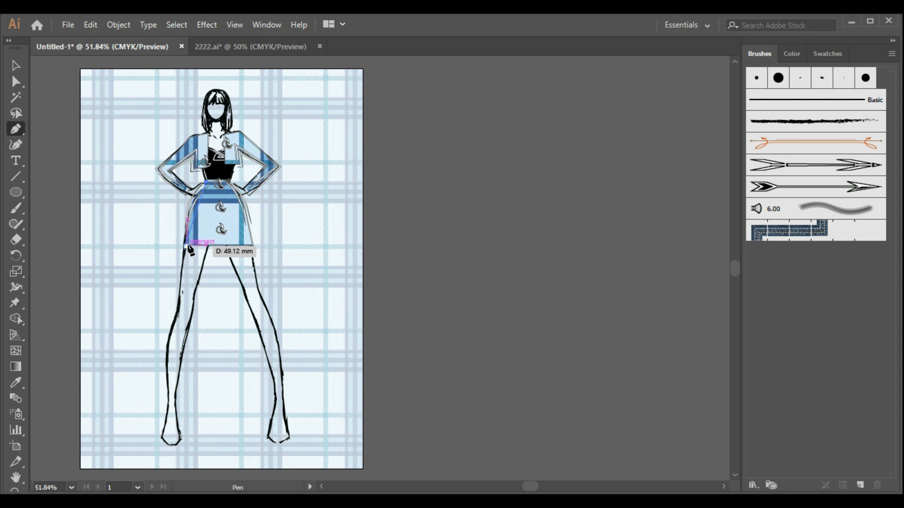
left_click_drag(184, 246, 160, 281)
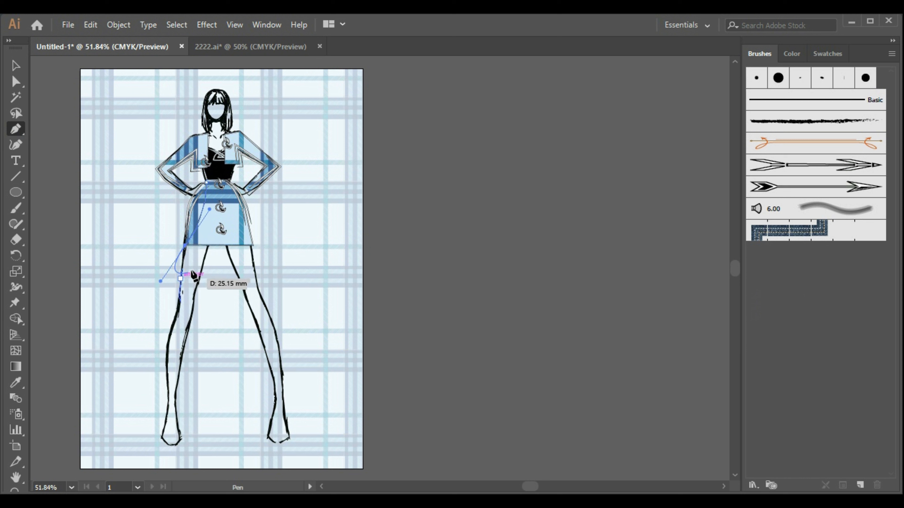
left_click(16, 65)
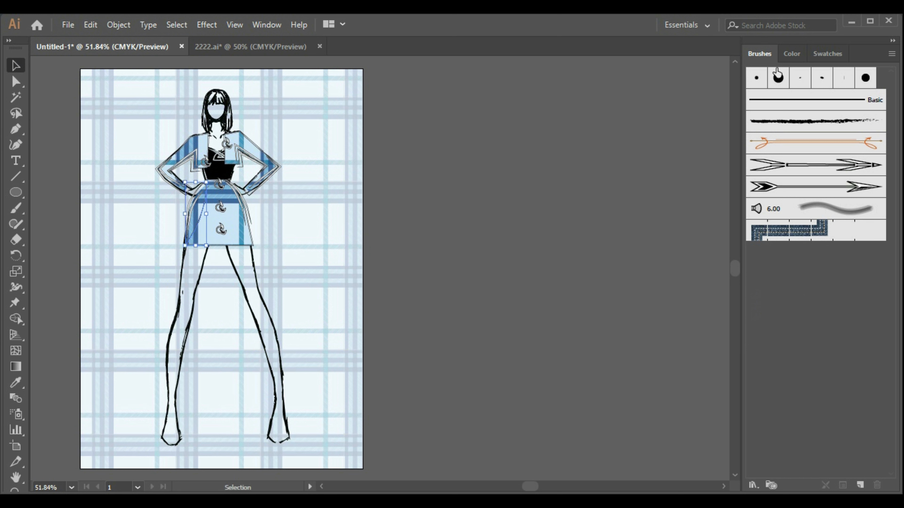
left_click(768, 166)
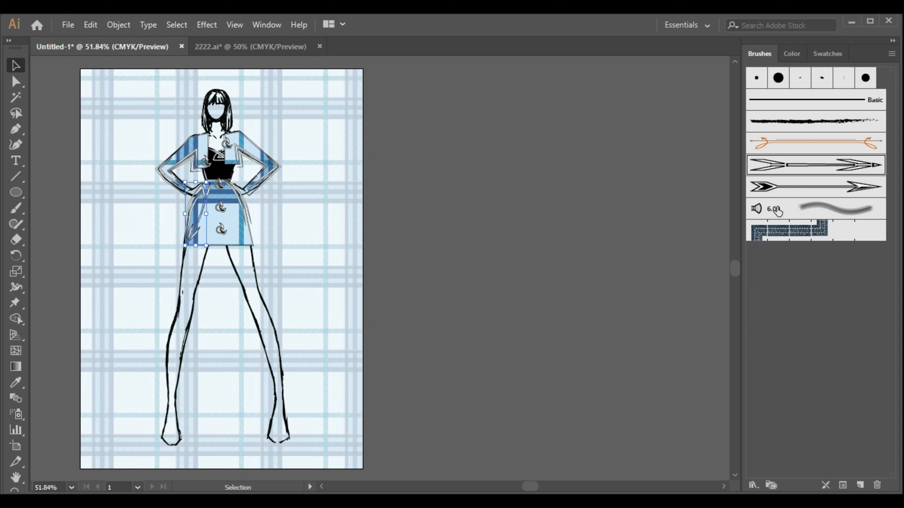
left_click(798, 194)
left_click(644, 265)
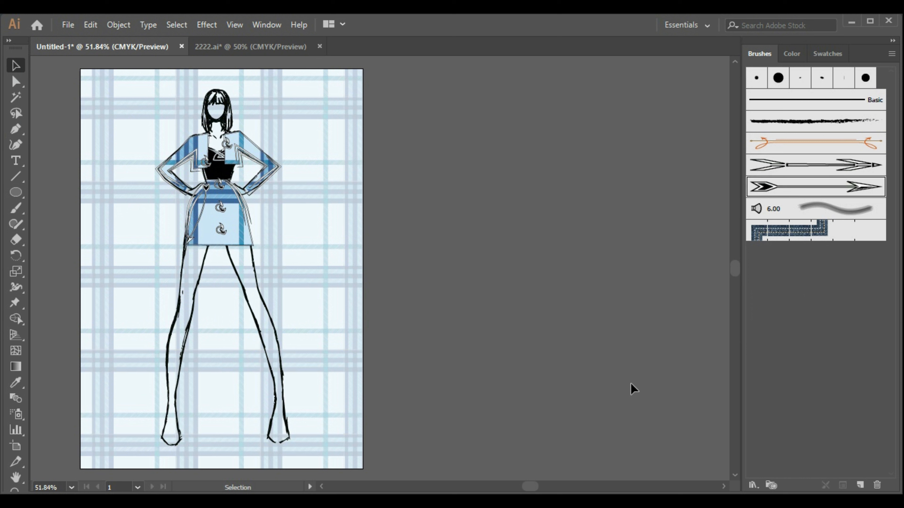
- Undo the brushed curved seam line on the left side of the skirt
key("ctrl+z")
key("ctrl+z")
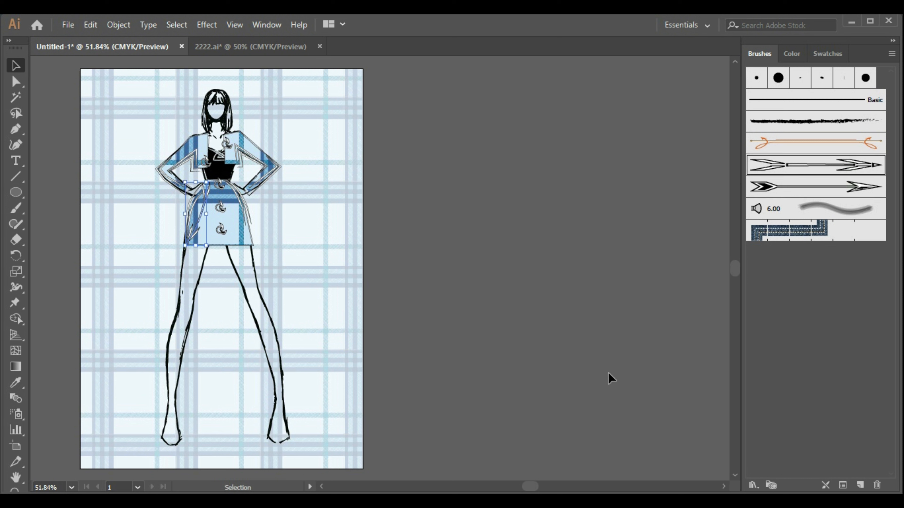
key("ctrl+z")
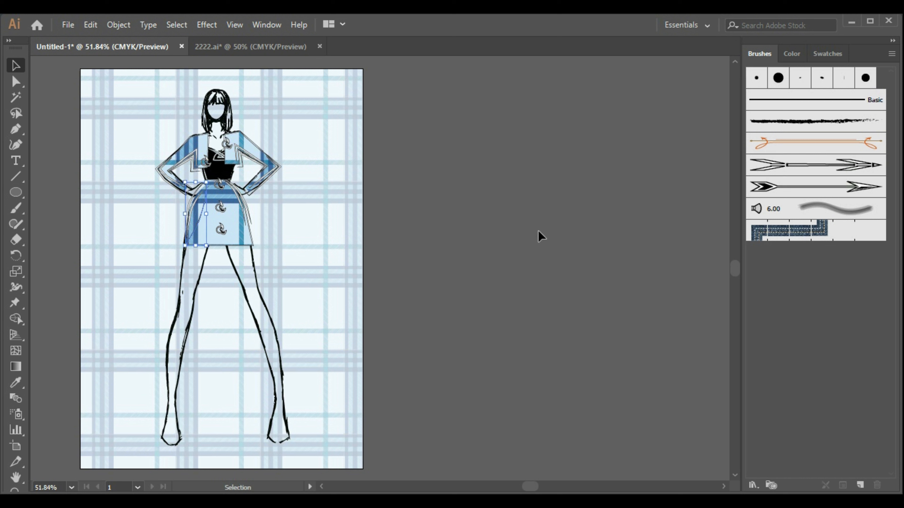
key("ctrl+z")
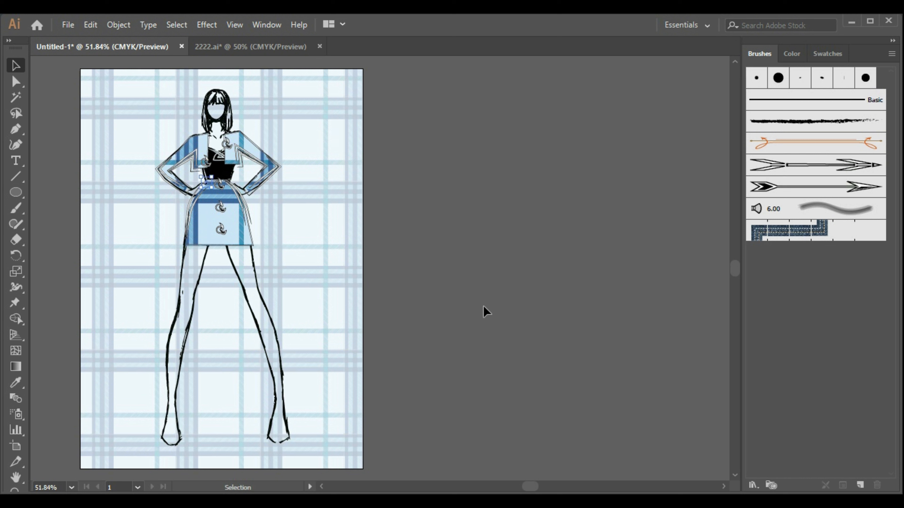
- Draw an angular pocket outline on the skirt's left hip up to the waist and apply the first black arrow brush, with the outlined tail
left_click(14, 128)
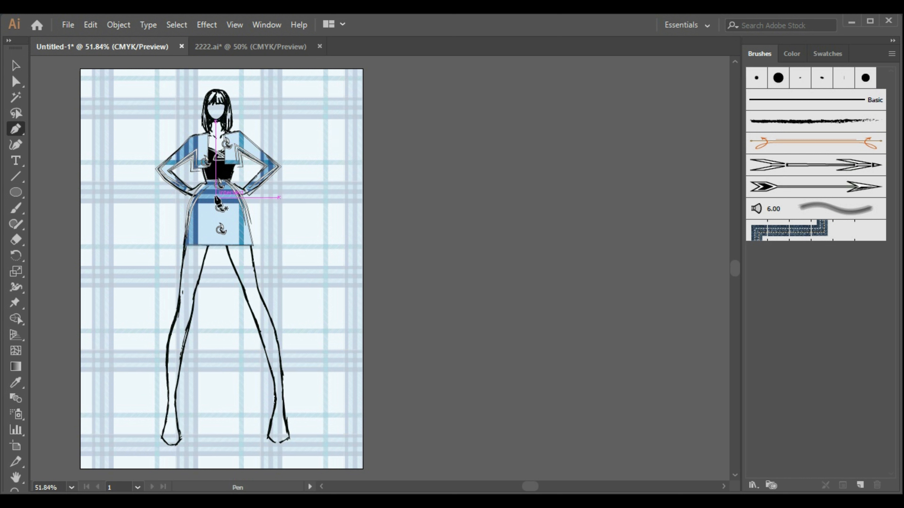
left_click(206, 207)
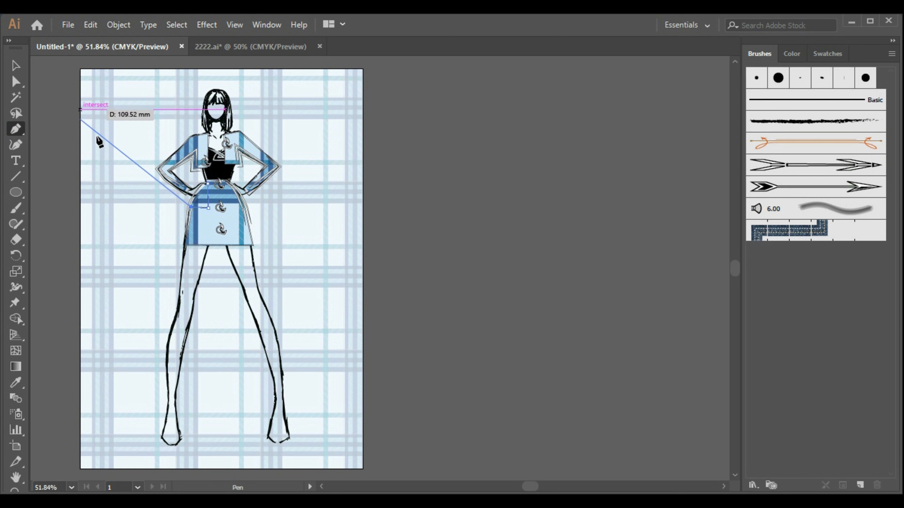
left_click(207, 184)
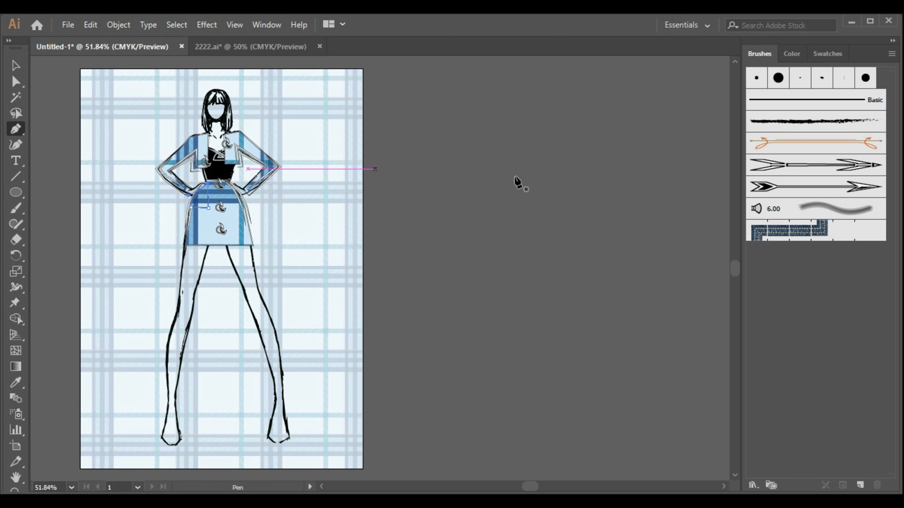
left_click(797, 167)
left_click(16, 65)
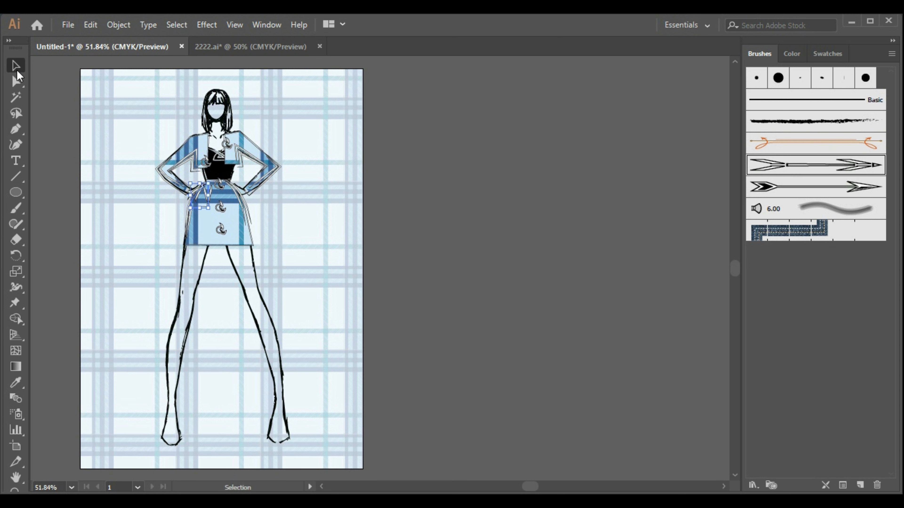
- Duplicate the left pocket outline, reflect the copy, and place it on the right hip of the skirt
left_click(205, 207)
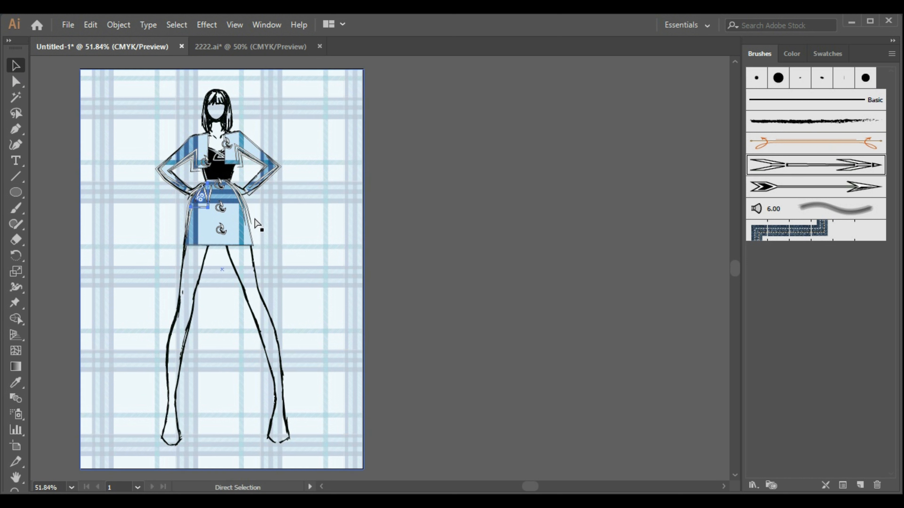
key("ctrl+c")
key("ctrl+v")
right_click(381, 279)
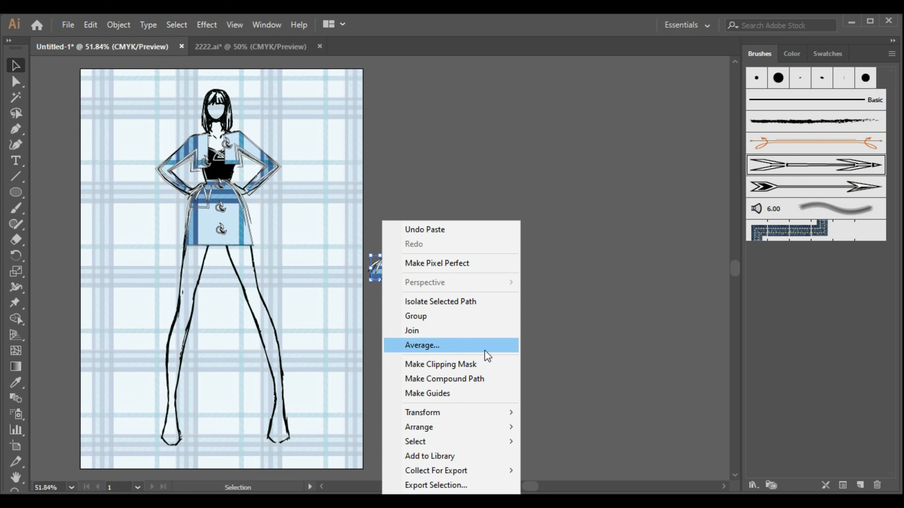
mouse_move(498, 412)
left_click(607, 347)
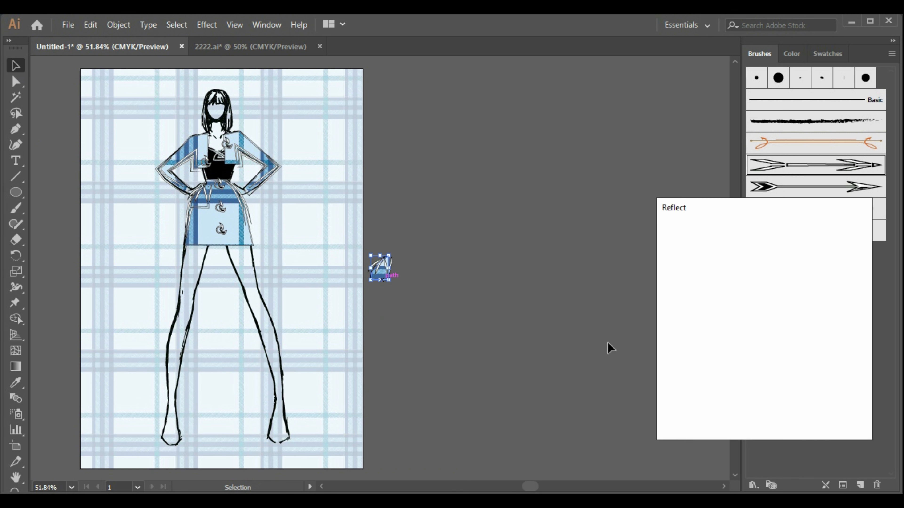
left_click(782, 415)
left_click_drag(386, 273, 237, 205)
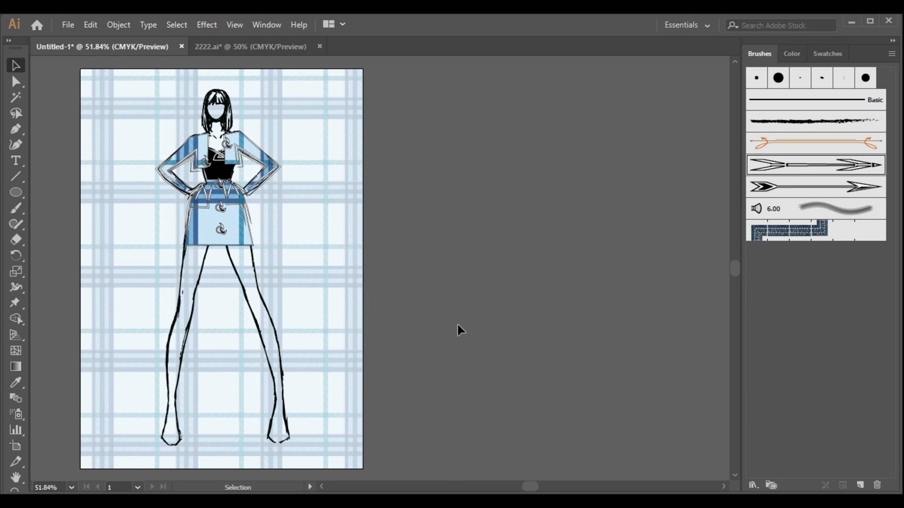
- Nudge the mirrored pocket slightly right and down to line it up with the left pocket
key("Right")
key("Right")
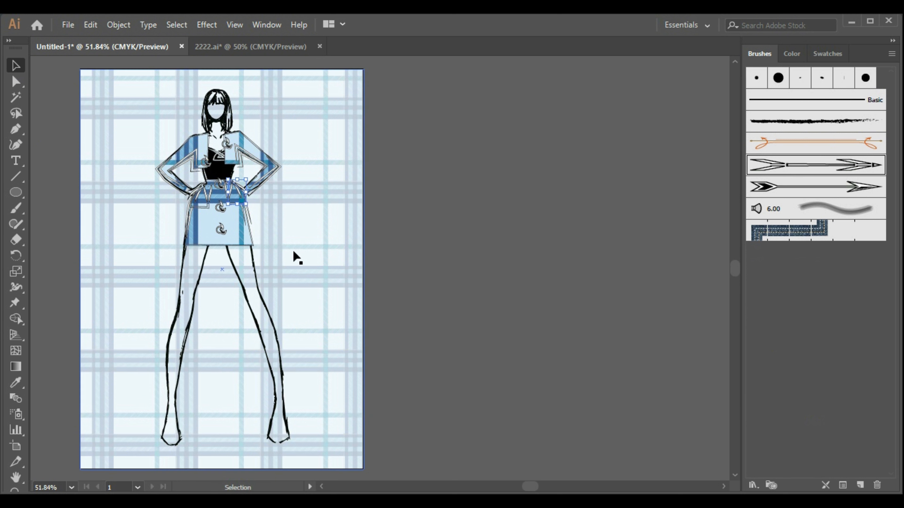
key("Down")
key("Down")
key("Down")
key("Down")
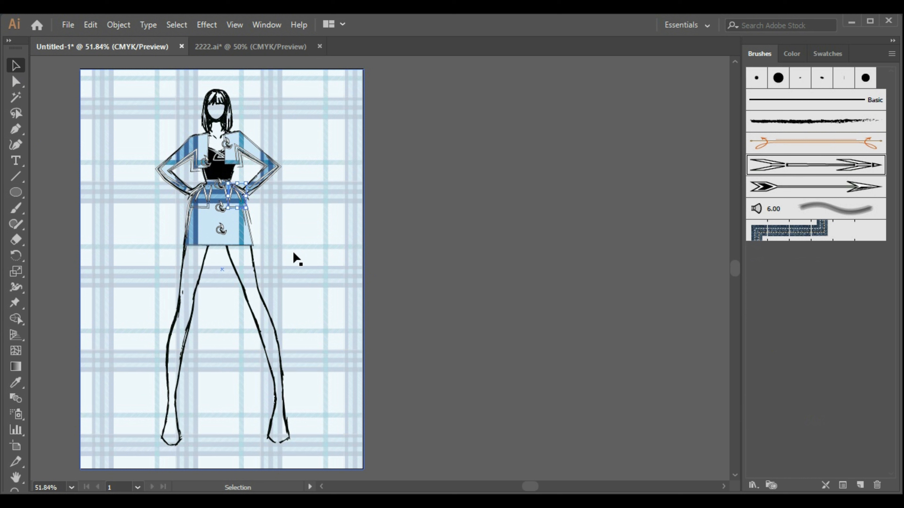
left_click(471, 306)
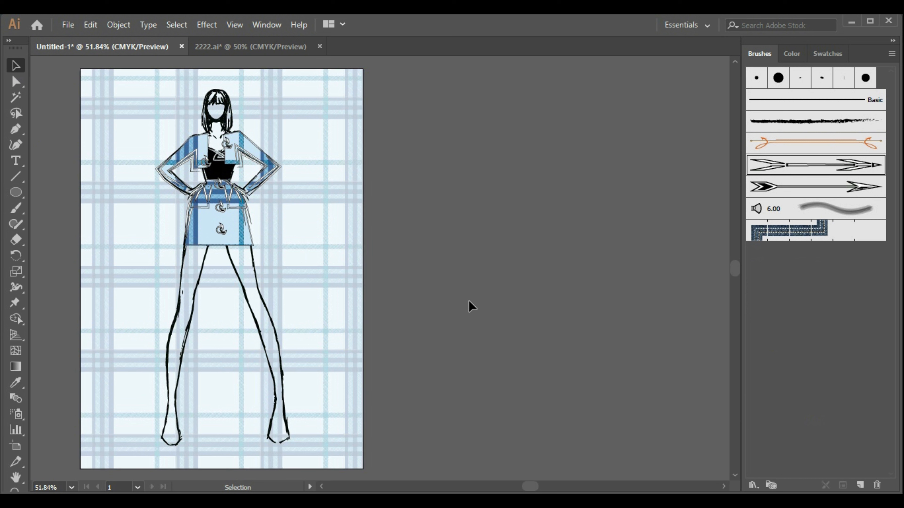
- Shift the three skirt buttons slightly left to centre them between the two pockets
left_click(220, 207)
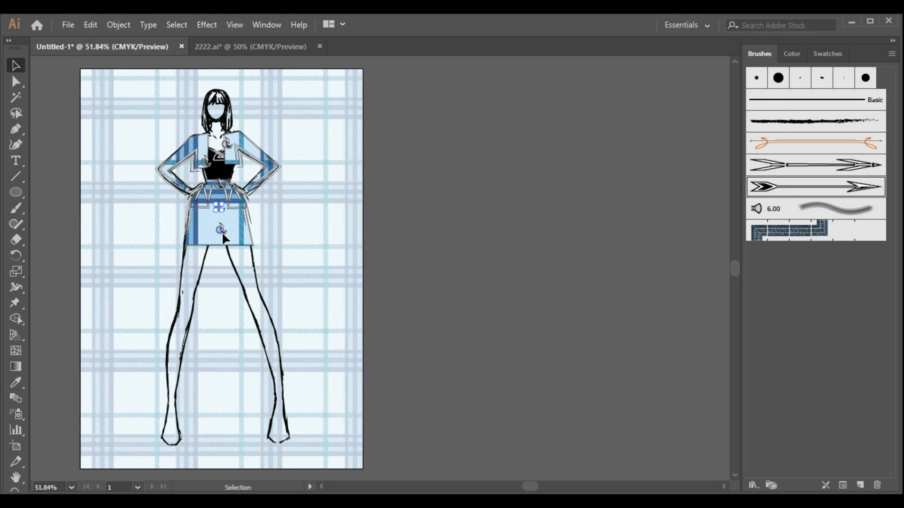
left_click_drag(221, 229, 223, 191)
left_click(400, 269)
- Set the stroke weight of both skirt pocket outlines to 0.75 pt
left_click(240, 209)
left_click(200, 212, "shift")
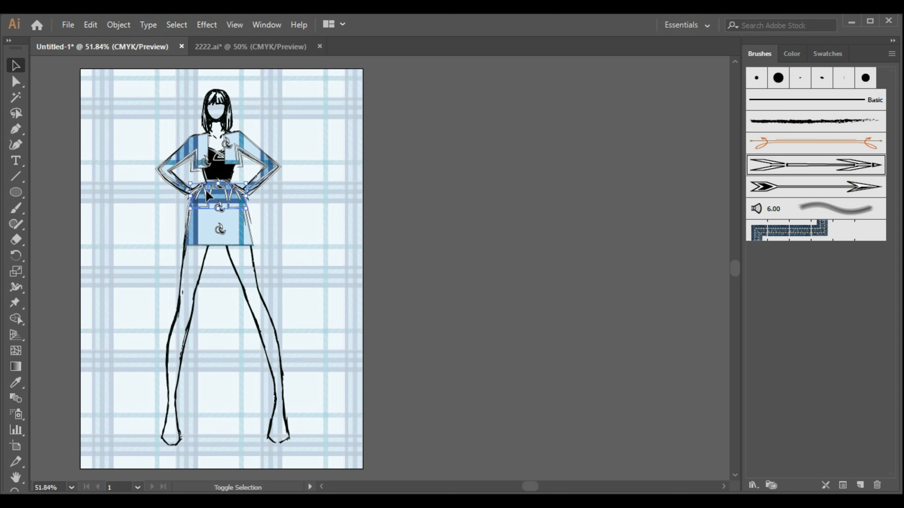
left_click(266, 25)
left_click(493, 383)
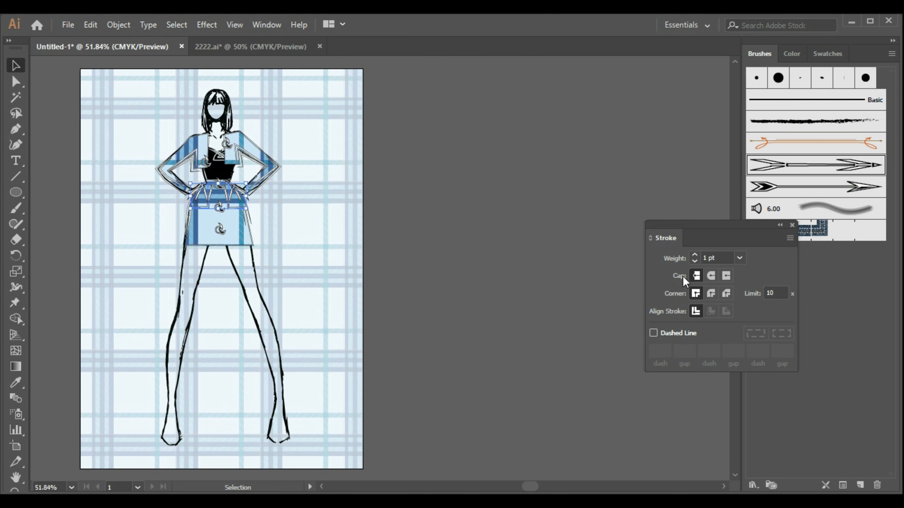
left_click(693, 261)
left_click(608, 293)
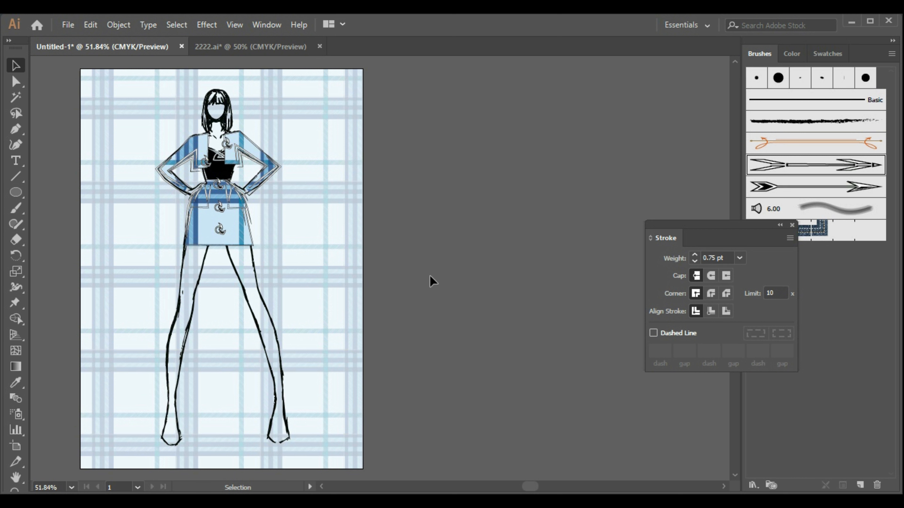
- Fine-tune the positions of the middle and lower skirt buttons, and close the Stroke panel
left_click(220, 206)
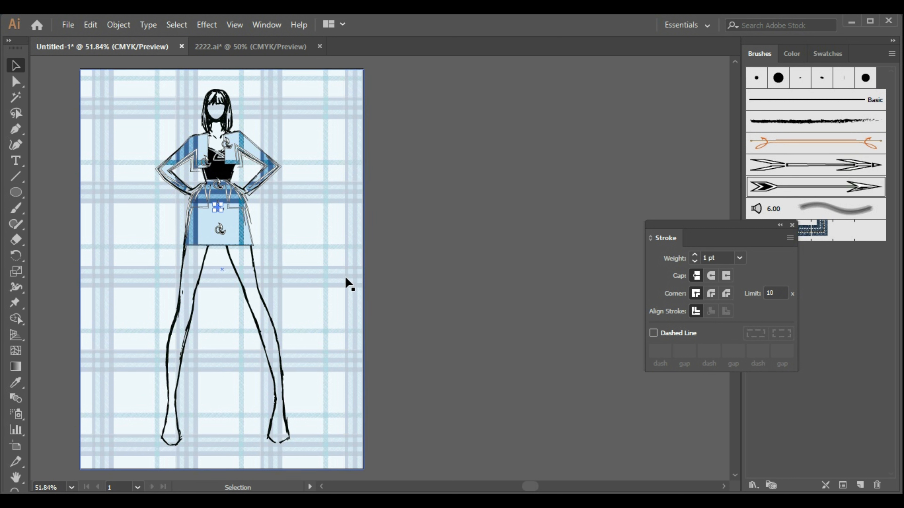
left_click(404, 296)
left_click(219, 229)
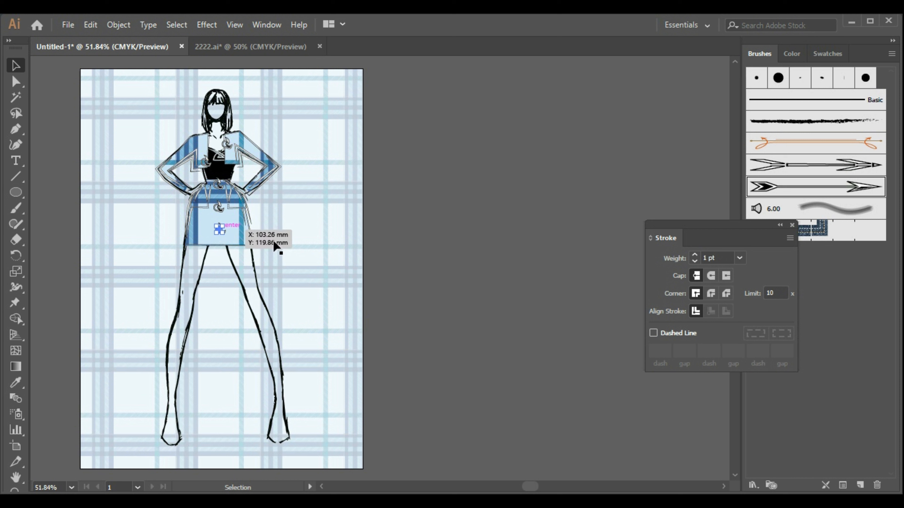
left_click(495, 276)
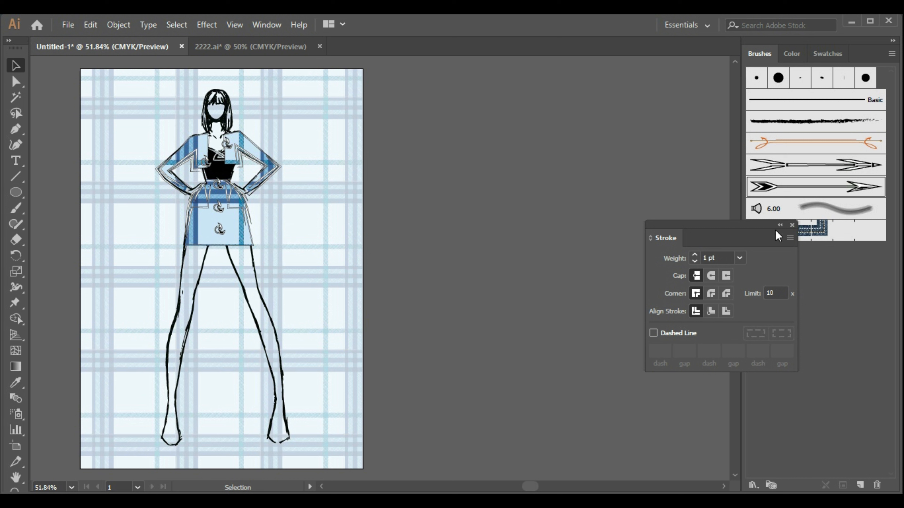
left_click(792, 225)
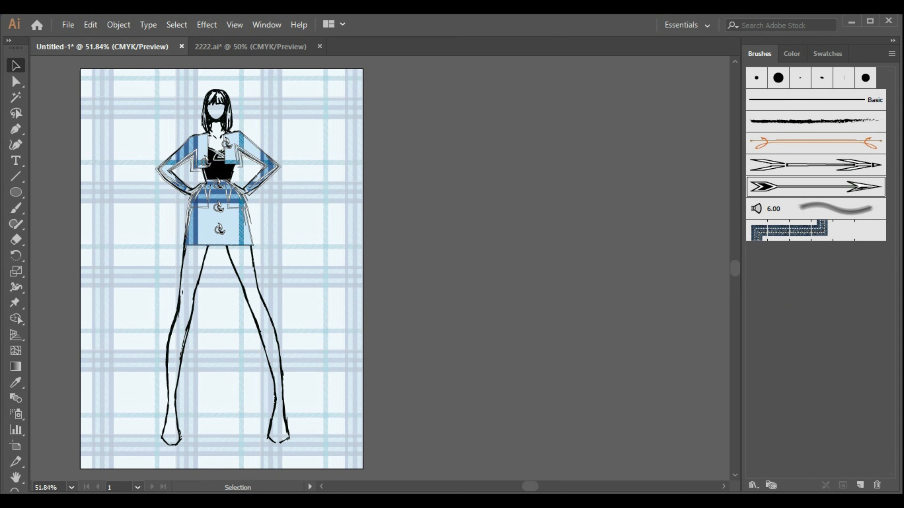